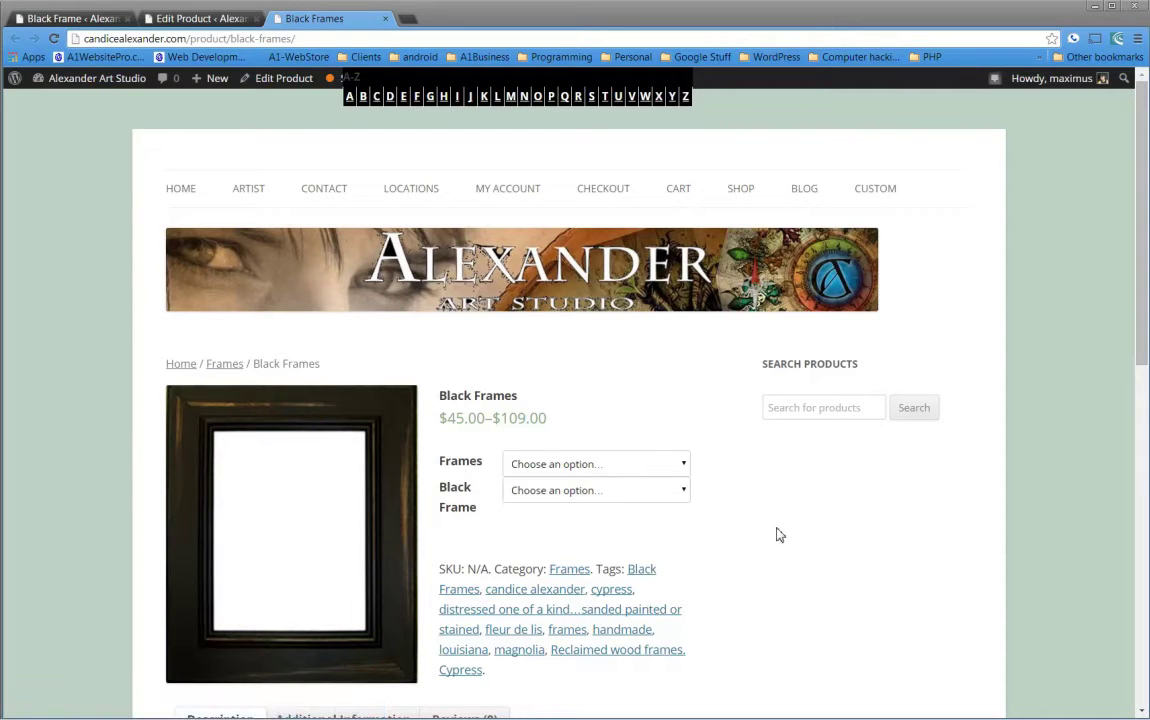
Select the 18x24 size and try the 16 north, A House United and Airplane artworks
scroll(780, 535, down, 2)
scroll(780, 535, up, 2)
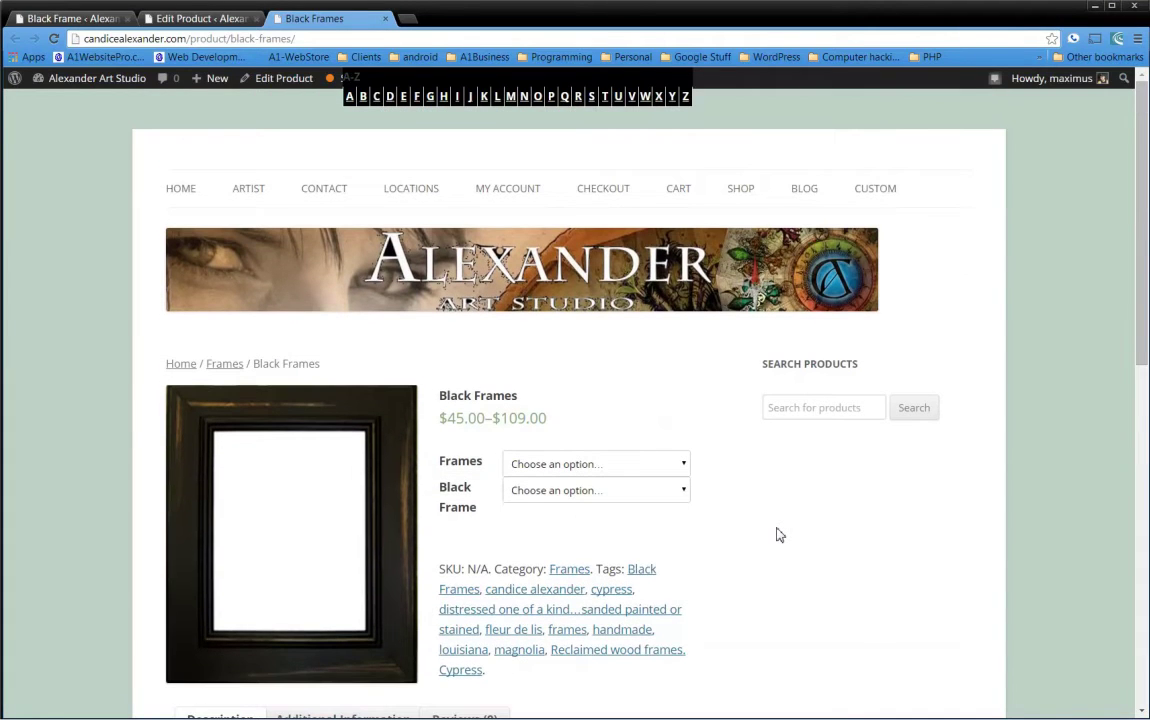
click(651, 468)
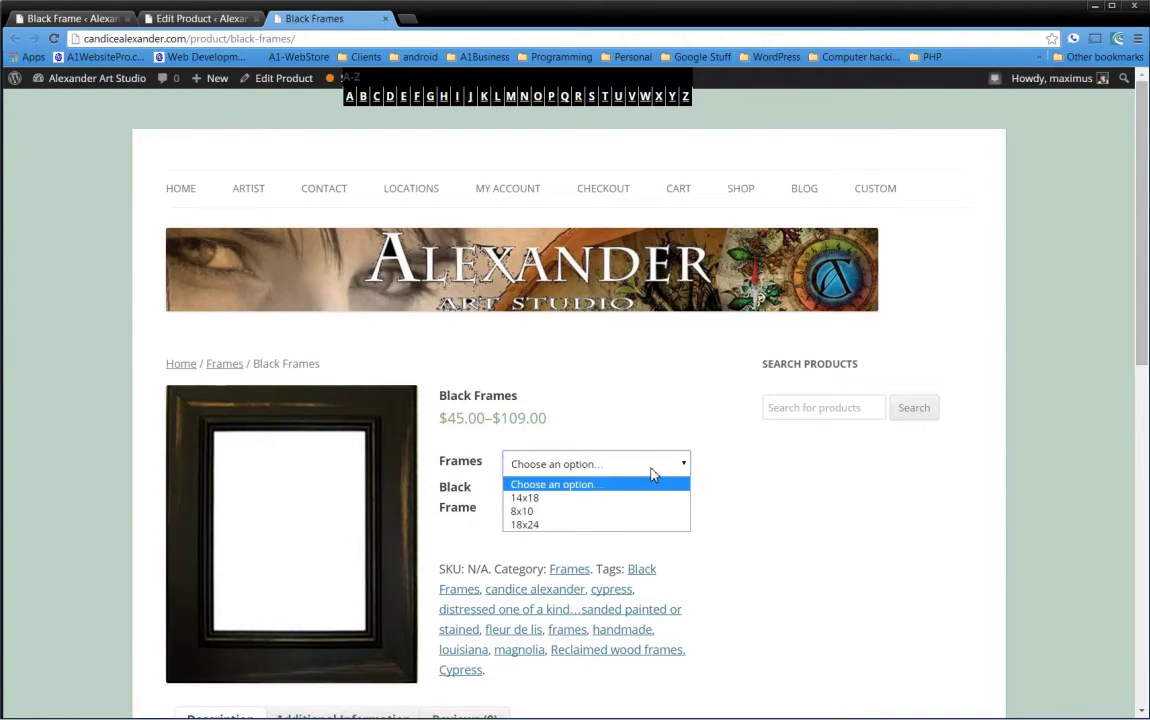
click(611, 526)
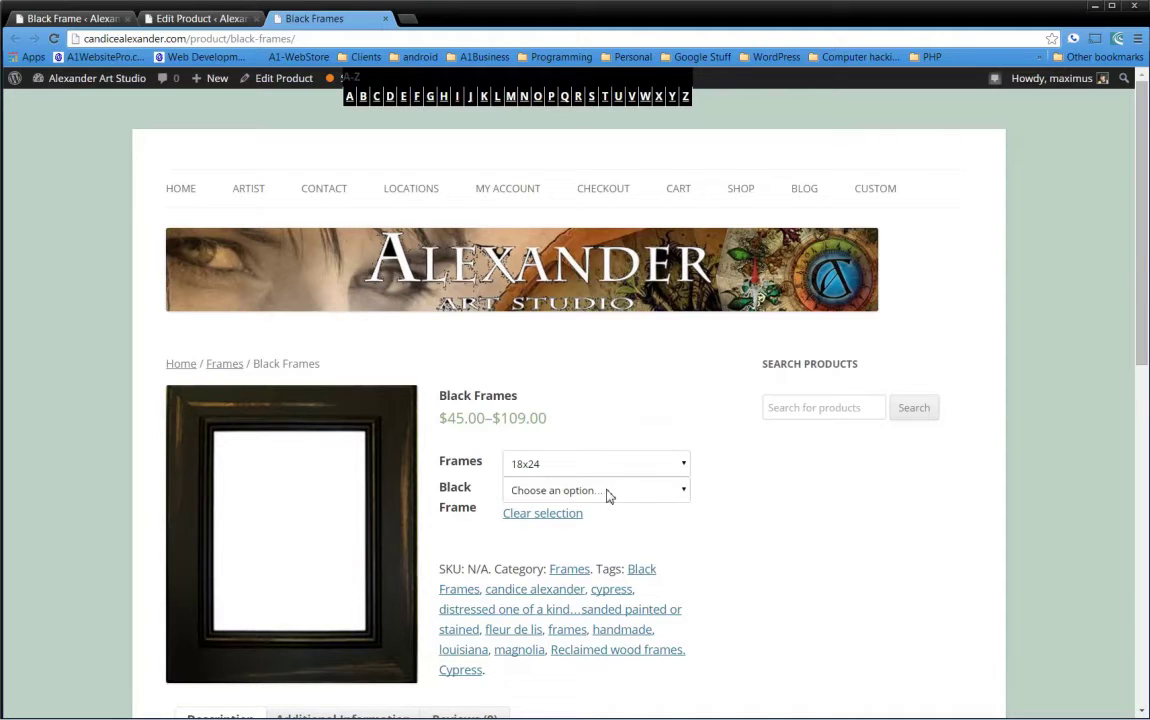
click(607, 492)
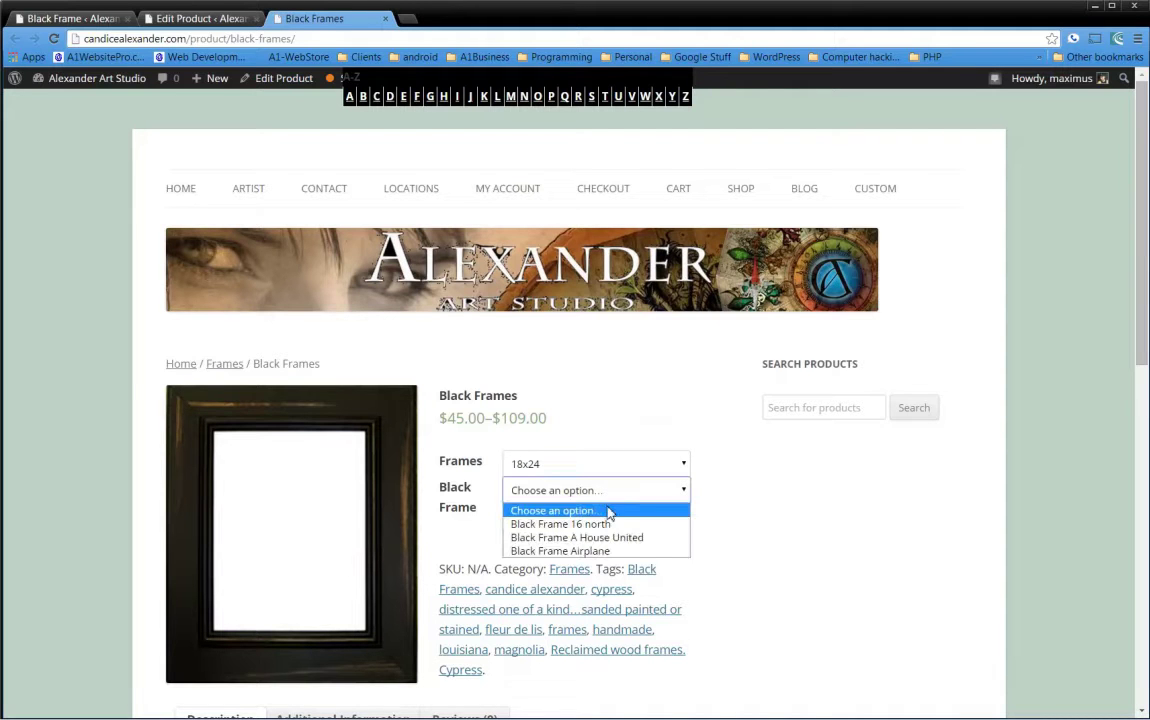
click(607, 524)
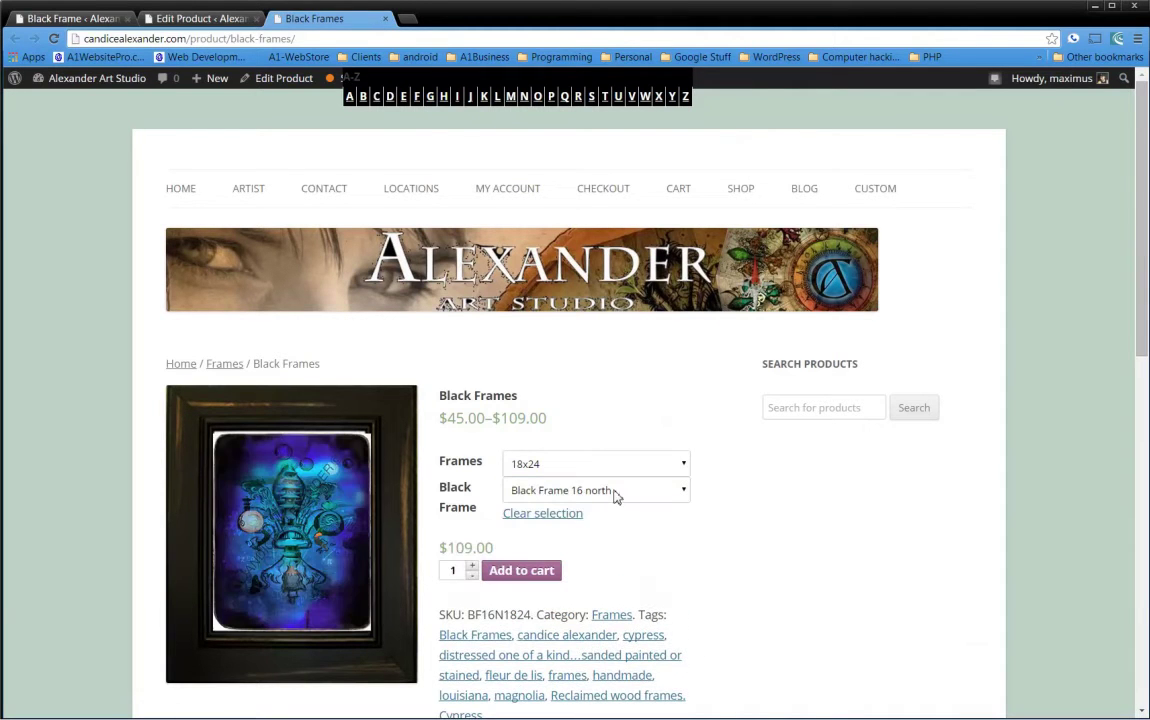
click(617, 492)
click(607, 537)
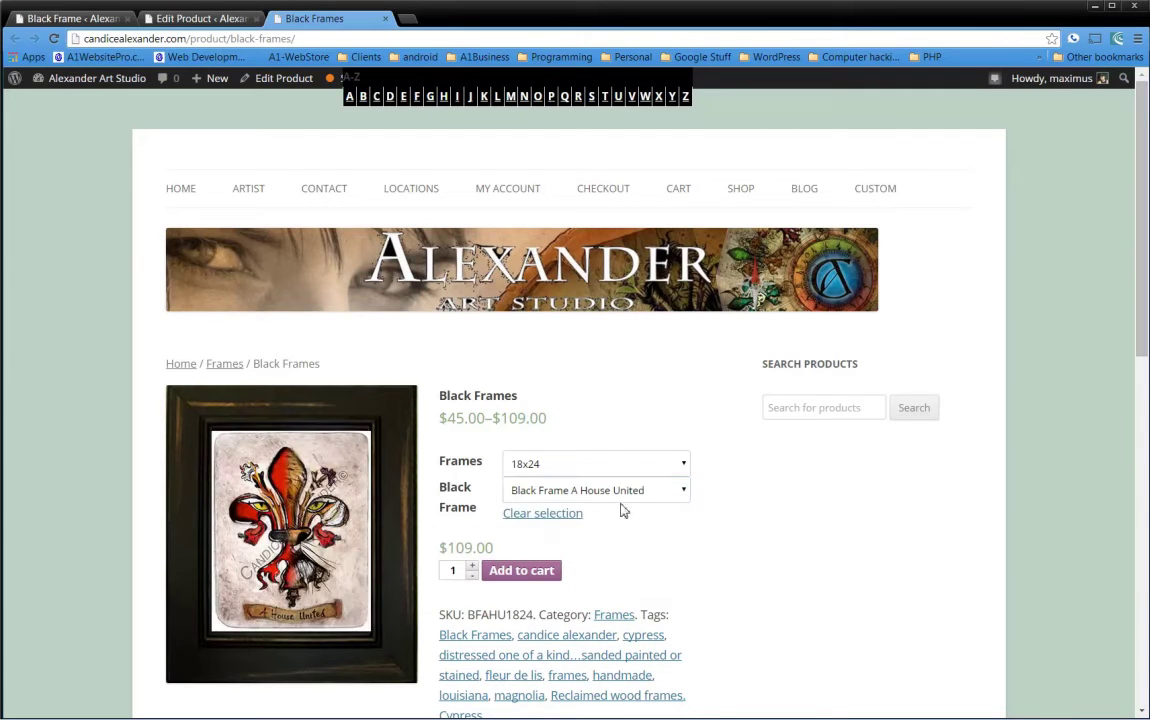
click(632, 494)
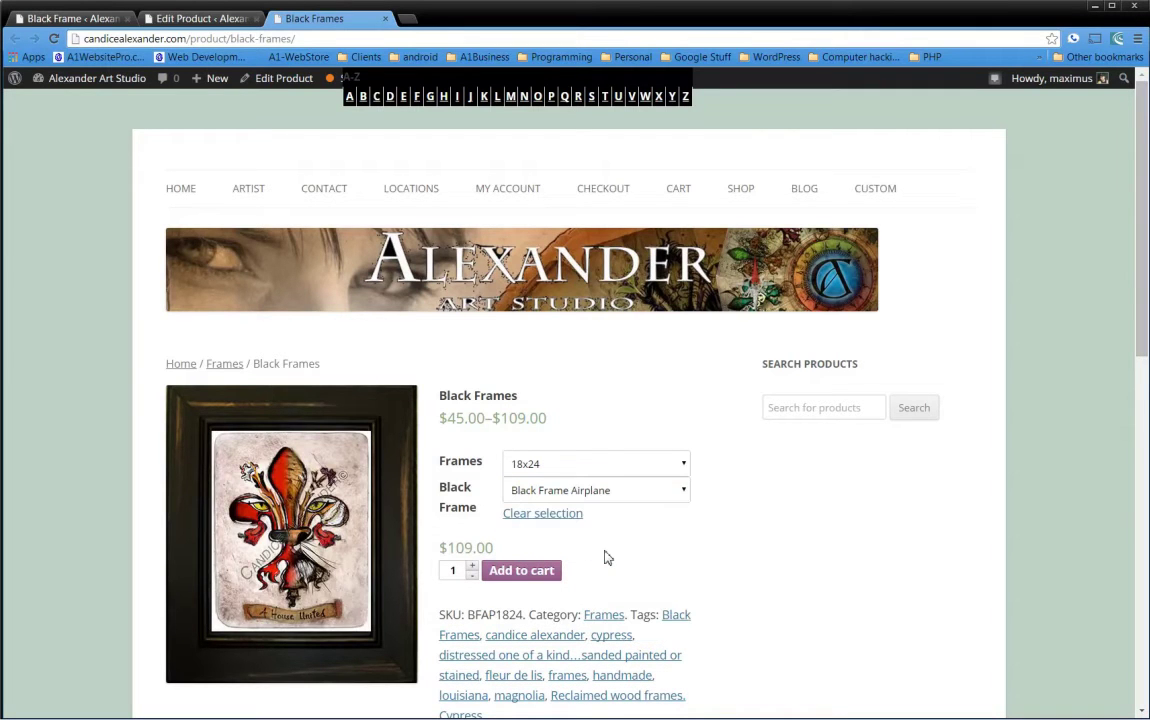
click(608, 549)
Switch the size to 8x10 and test the quantity spinner, going to 2 and back to 1
click(624, 466)
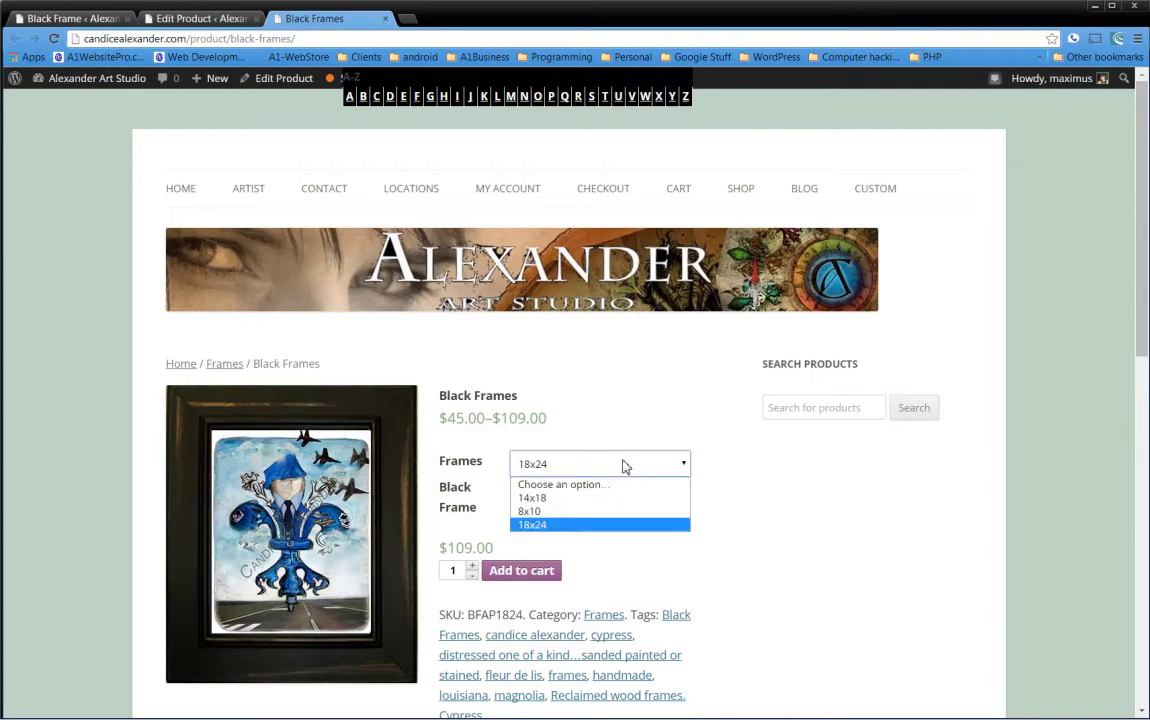
click(597, 512)
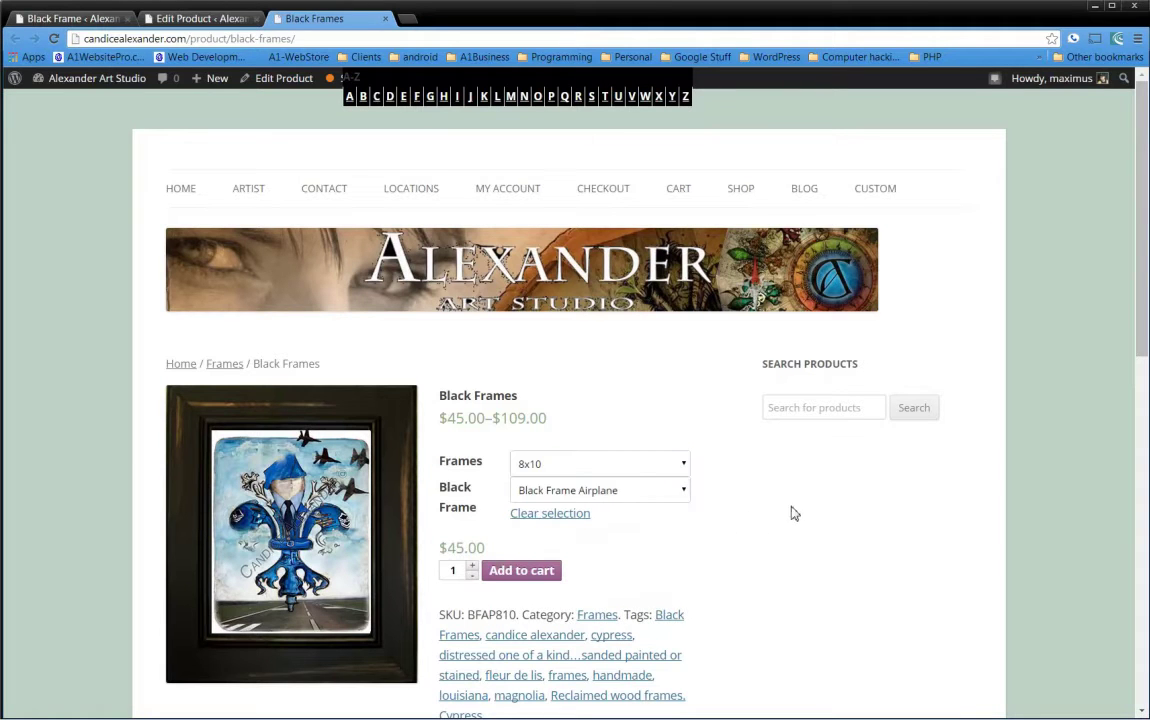
click(473, 567)
click(474, 576)
scroll(755, 543, down, 2)
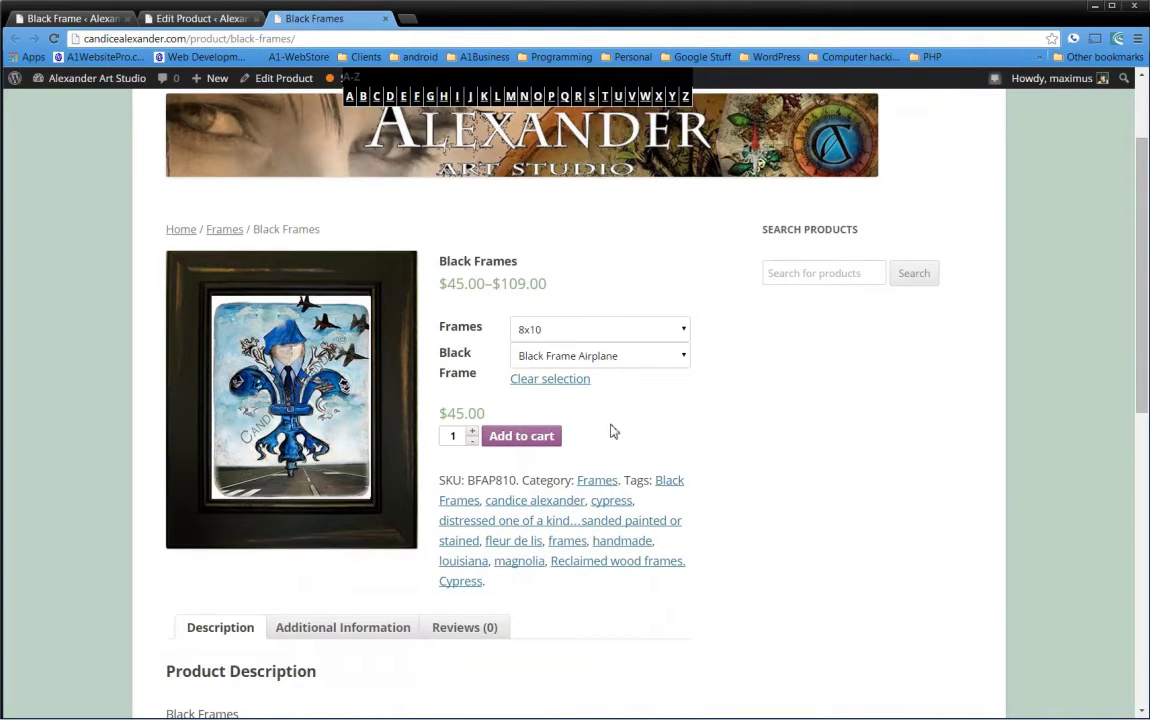
scroll(769, 484, up, 1)
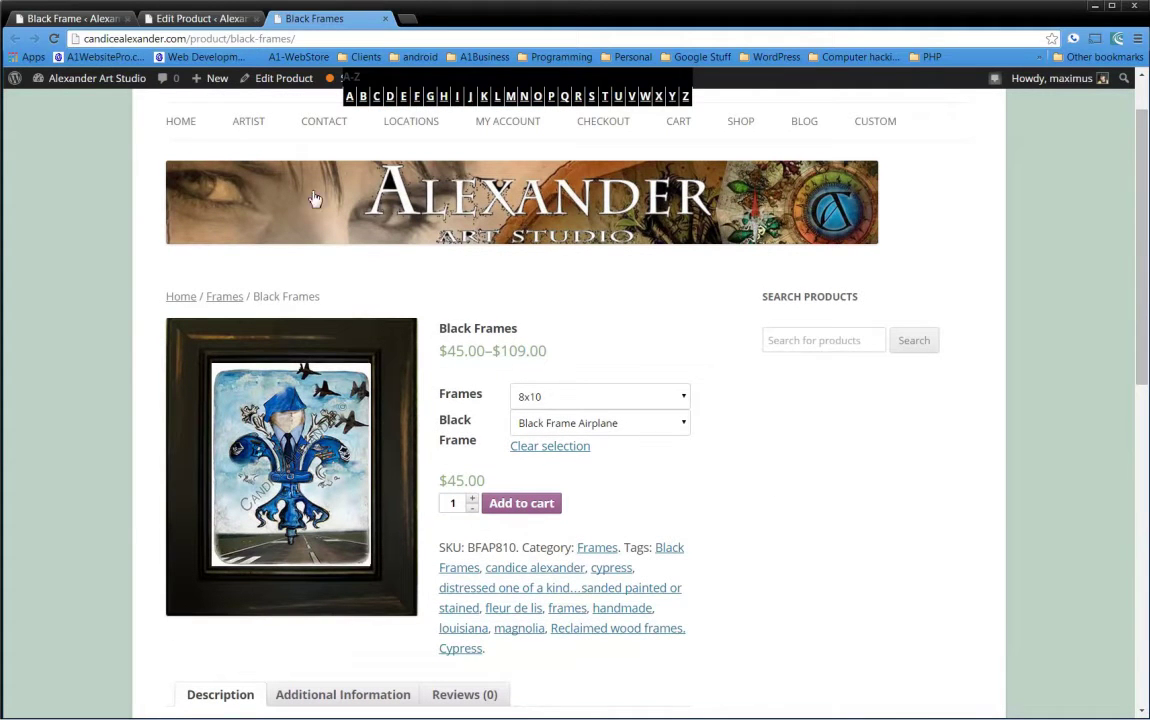
Toggle the 8x10 frame between the 16 north and A House United artworks, ending on 16 north
click(203, 18)
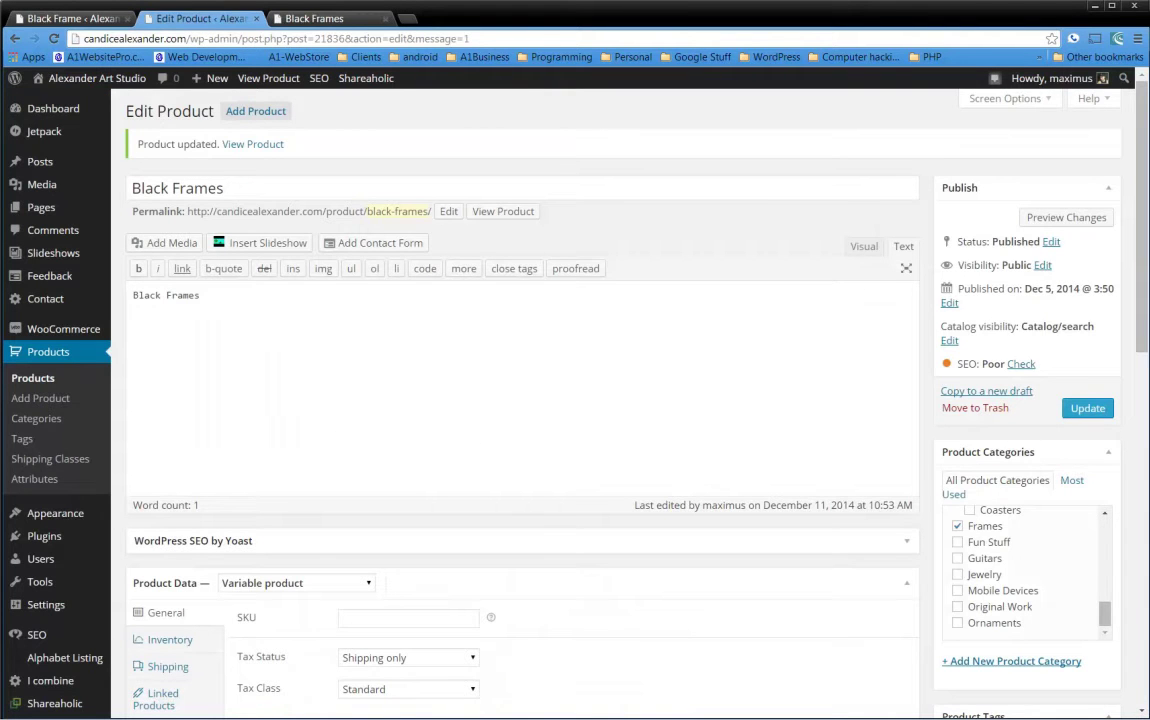
click(340, 18)
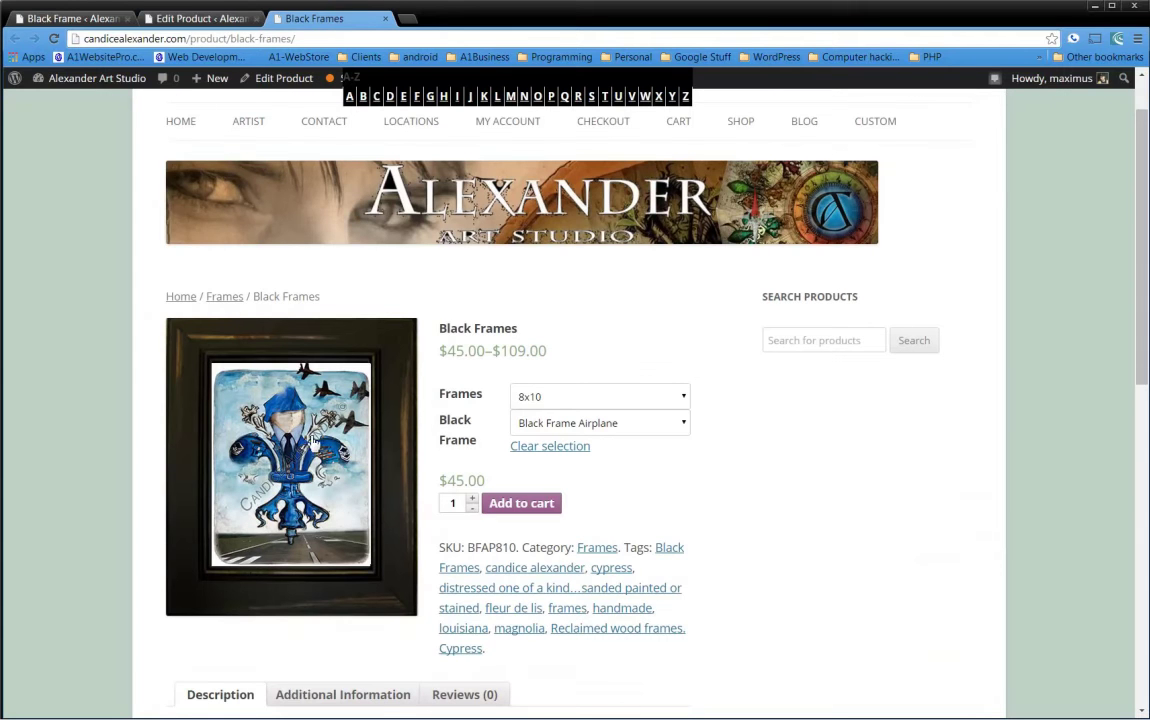
click(597, 421)
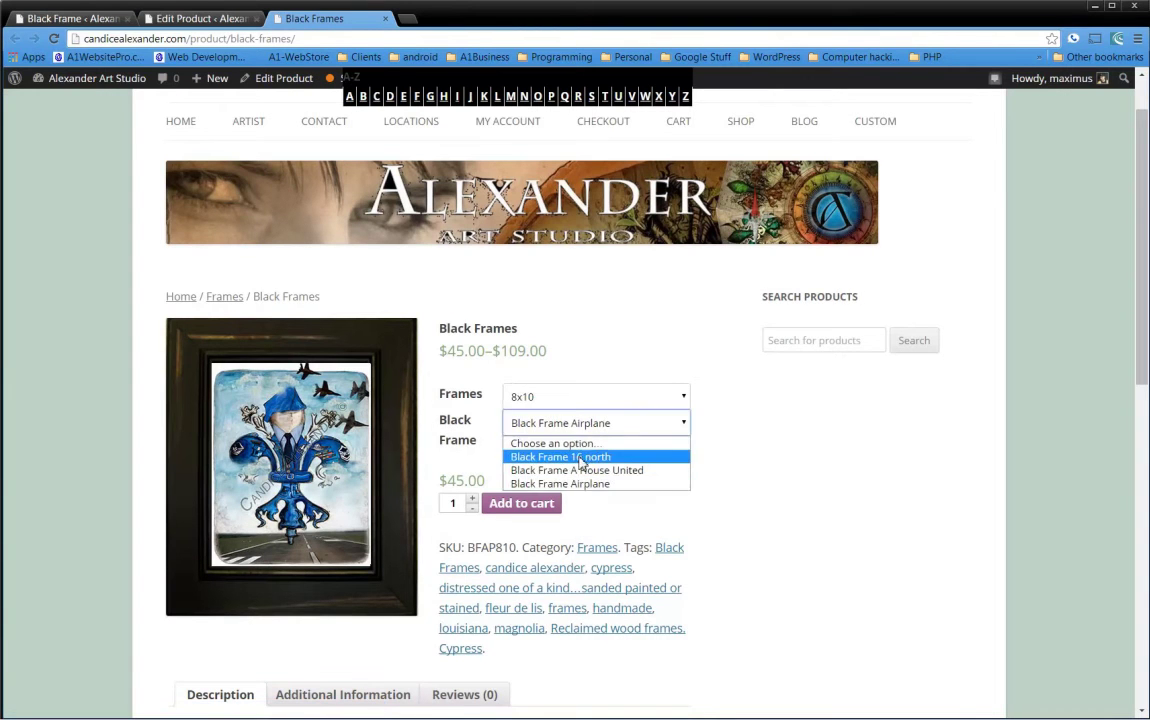
click(582, 458)
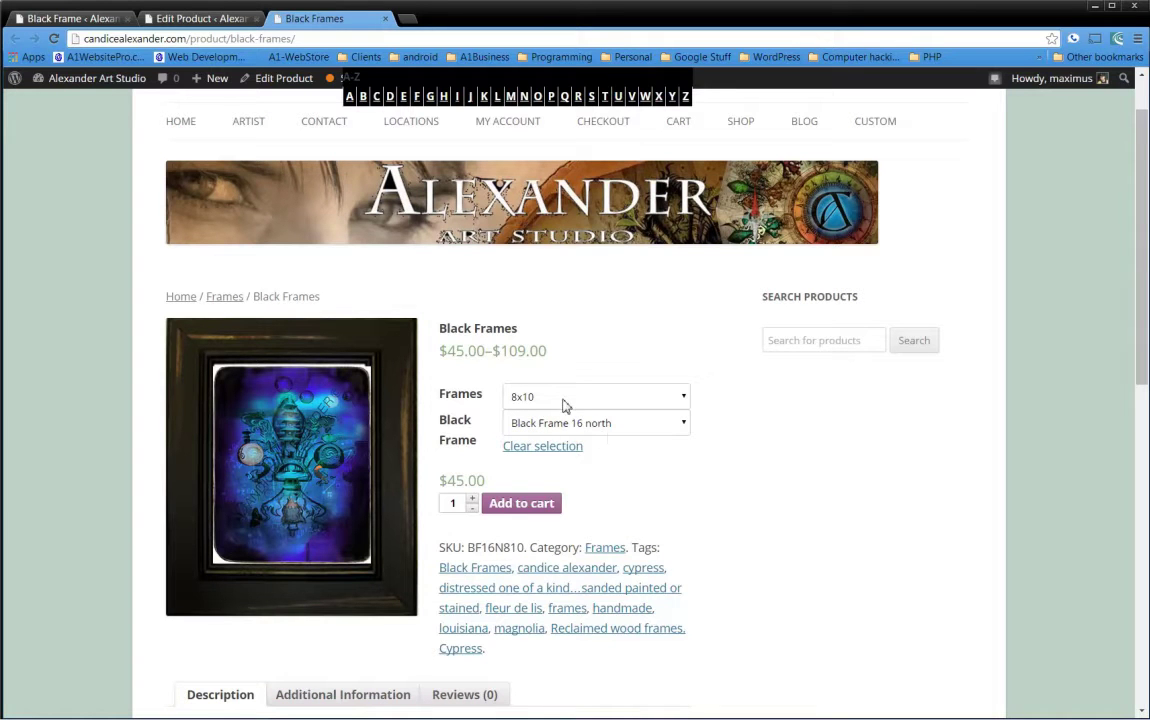
click(576, 430)
click(580, 470)
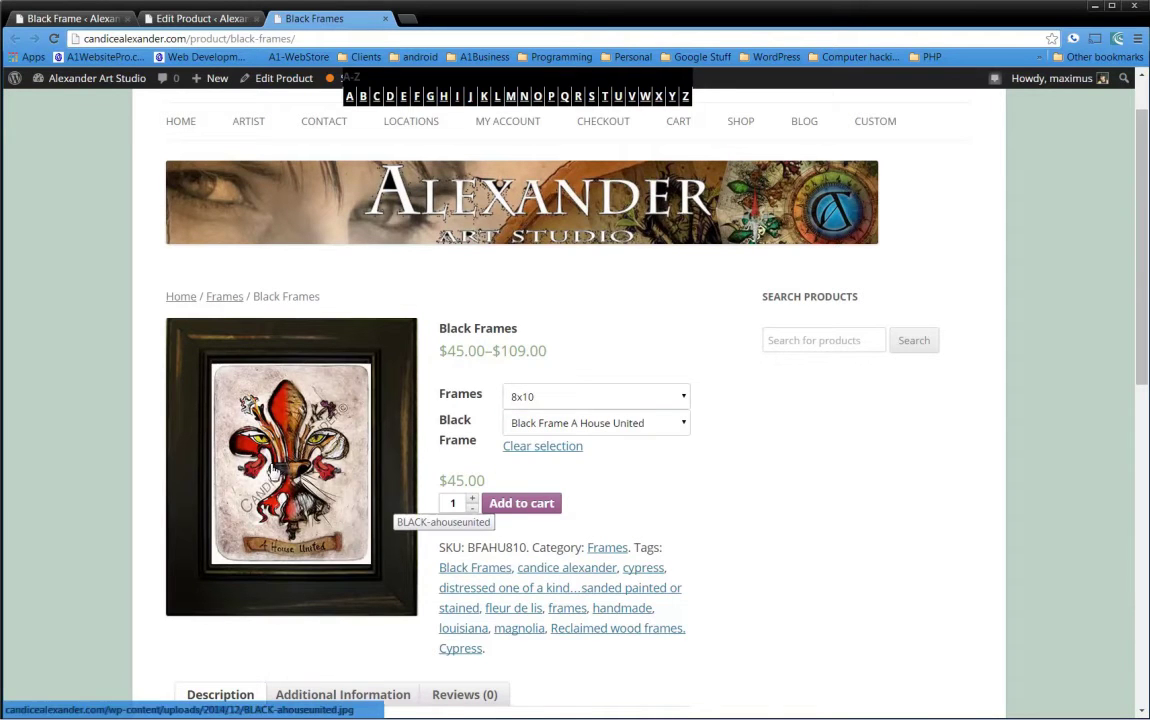
click(594, 427)
click(582, 457)
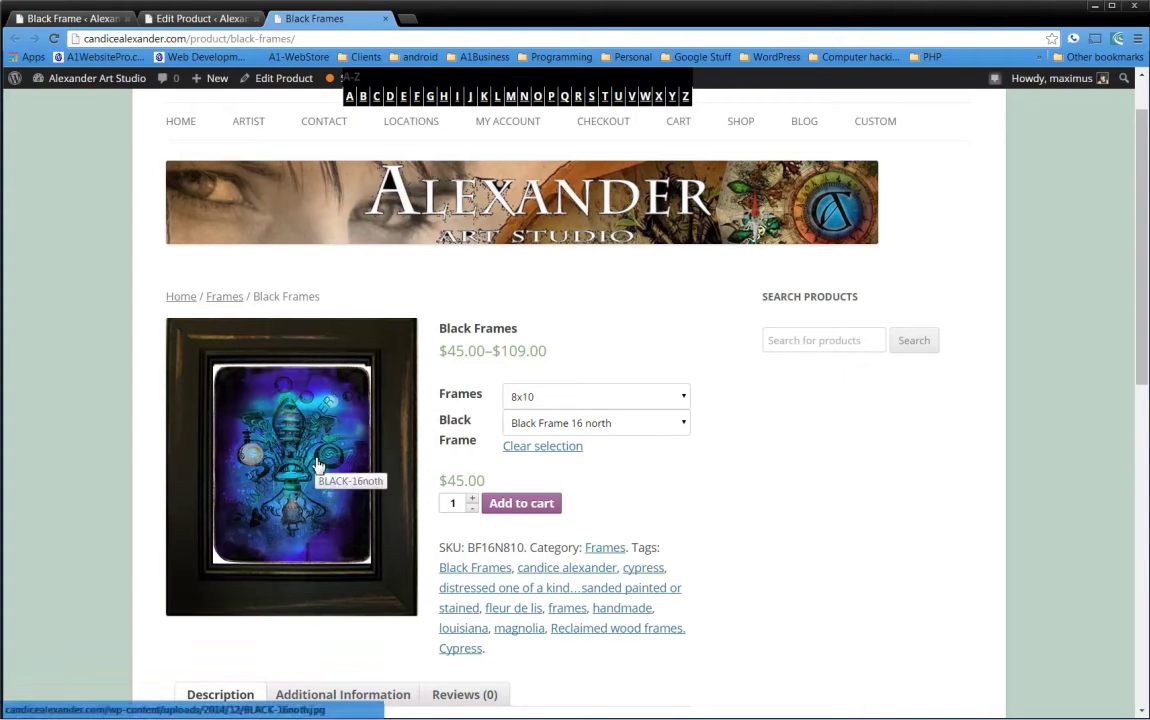
In the product editor, go to Products > Attributes and scroll to the Black Frame row
click(212, 19)
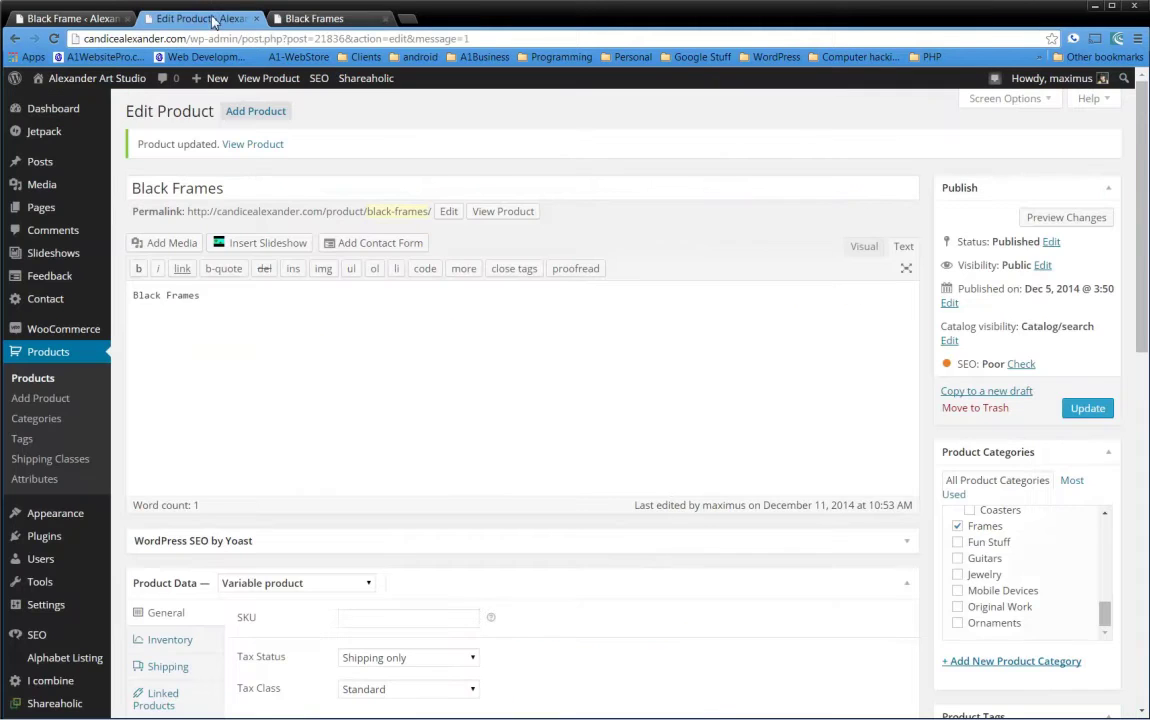
scroll(575, 488, down, 5)
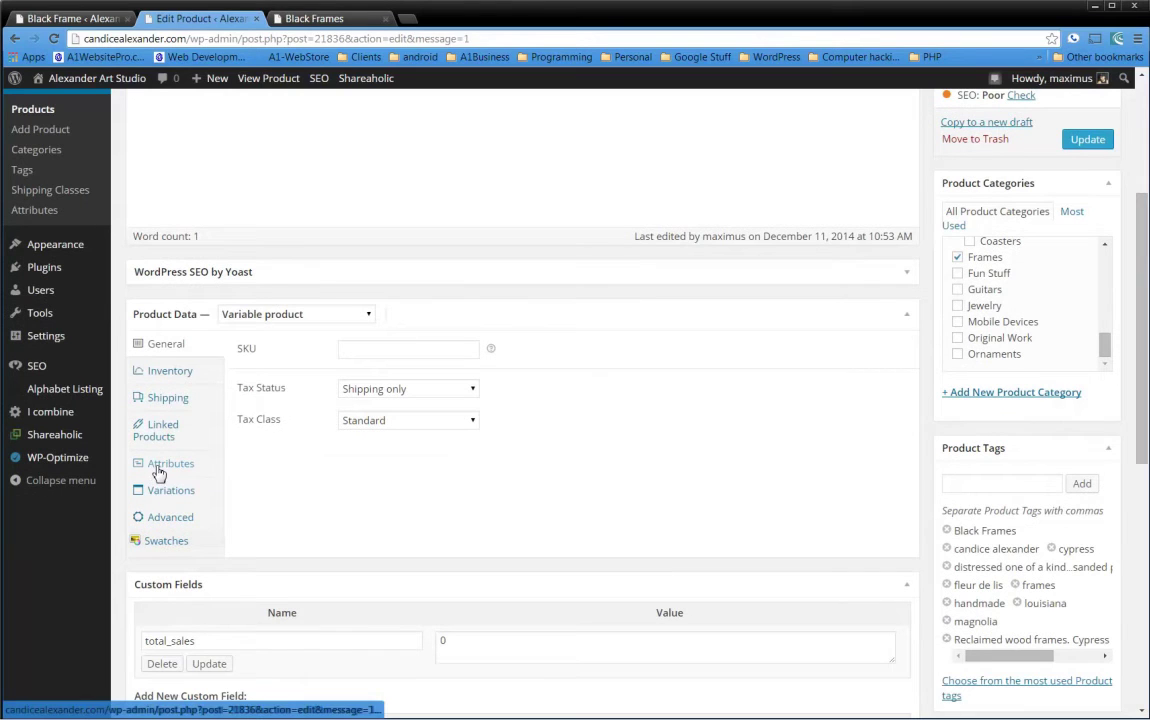
click(47, 215)
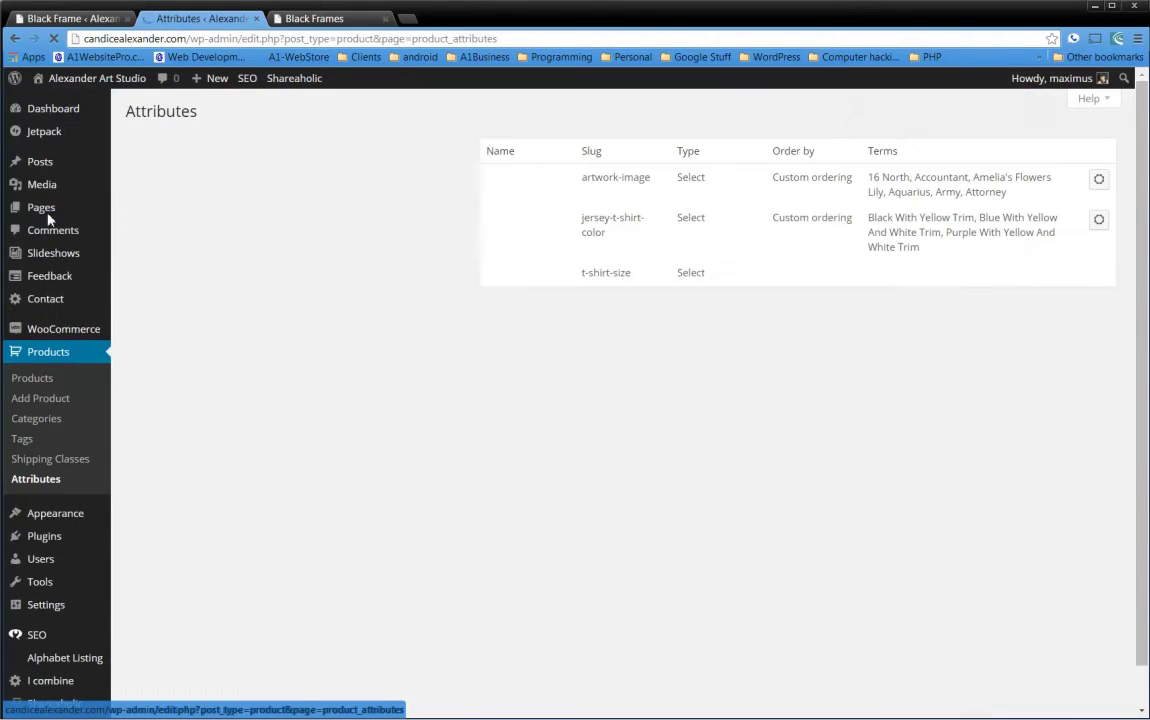
scroll(687, 475, down, 10)
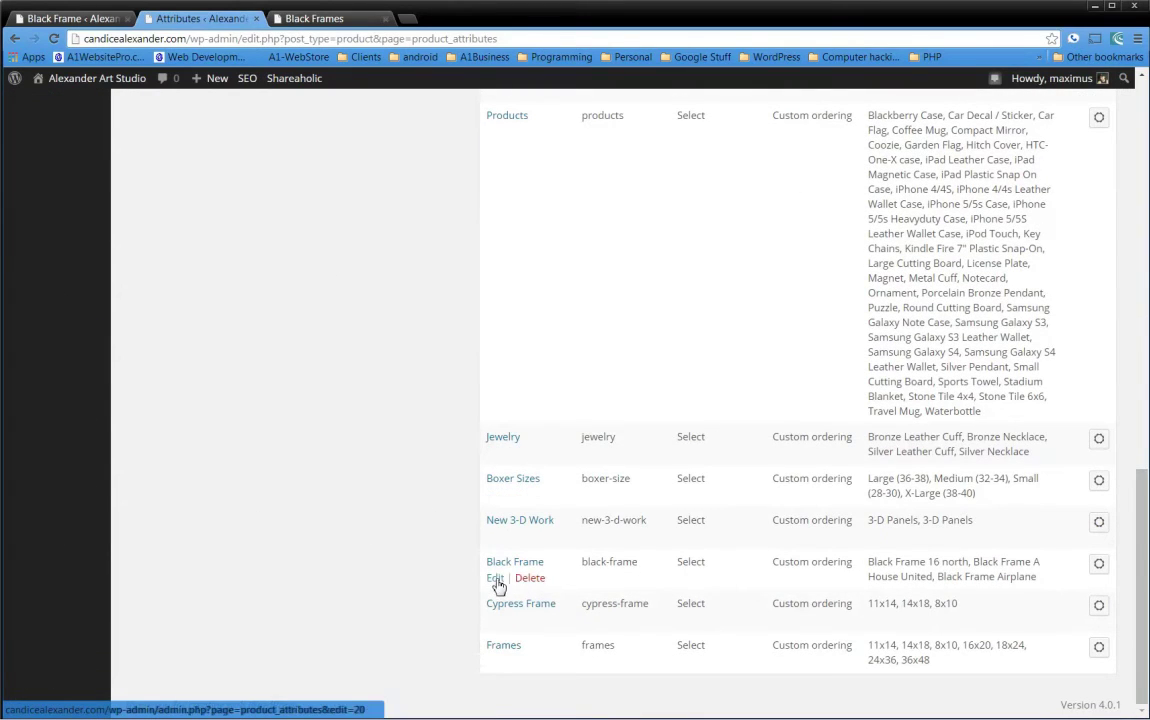
Open the Black Frame attribute's terms and edit the Black Frame Airplane term
click(1099, 566)
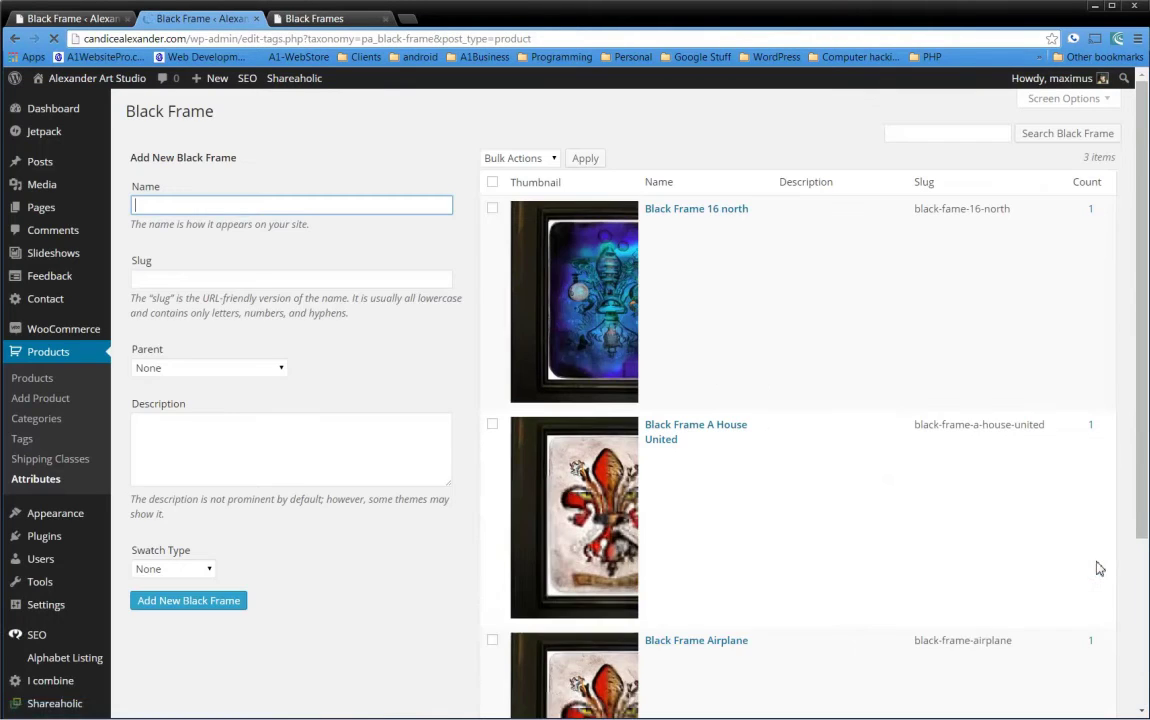
scroll(791, 390, down, 2)
scroll(791, 390, down, 1)
scroll(791, 390, up, 3)
scroll(783, 385, down, 3)
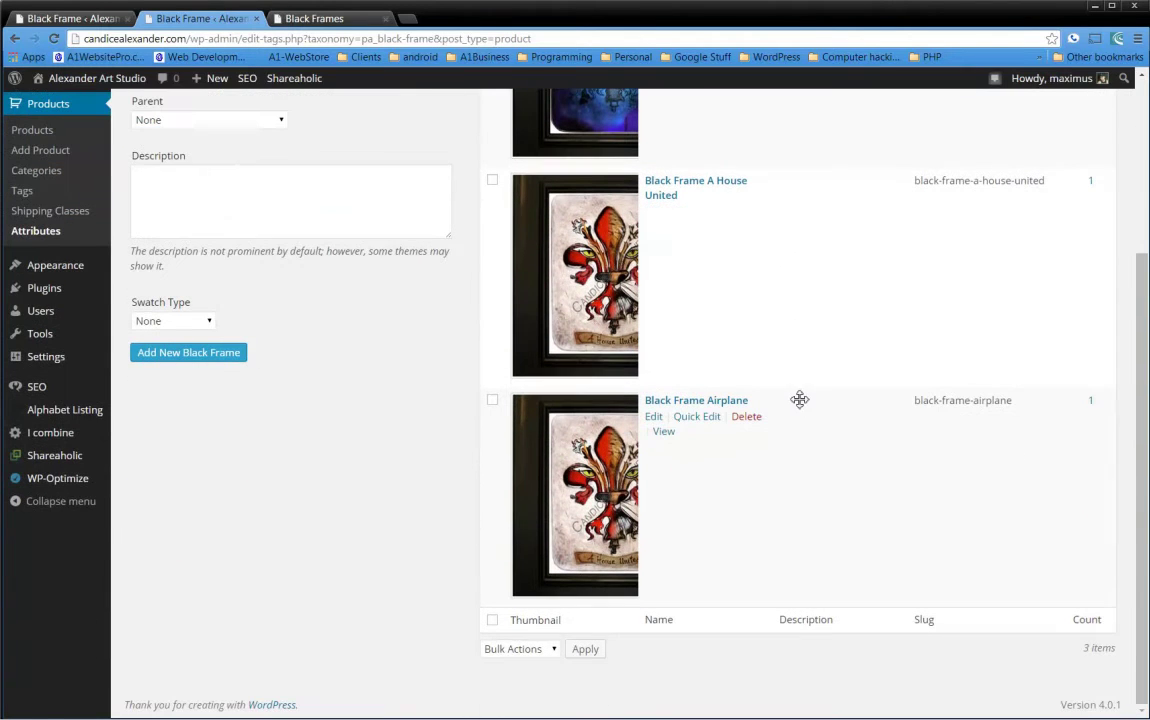
click(652, 418)
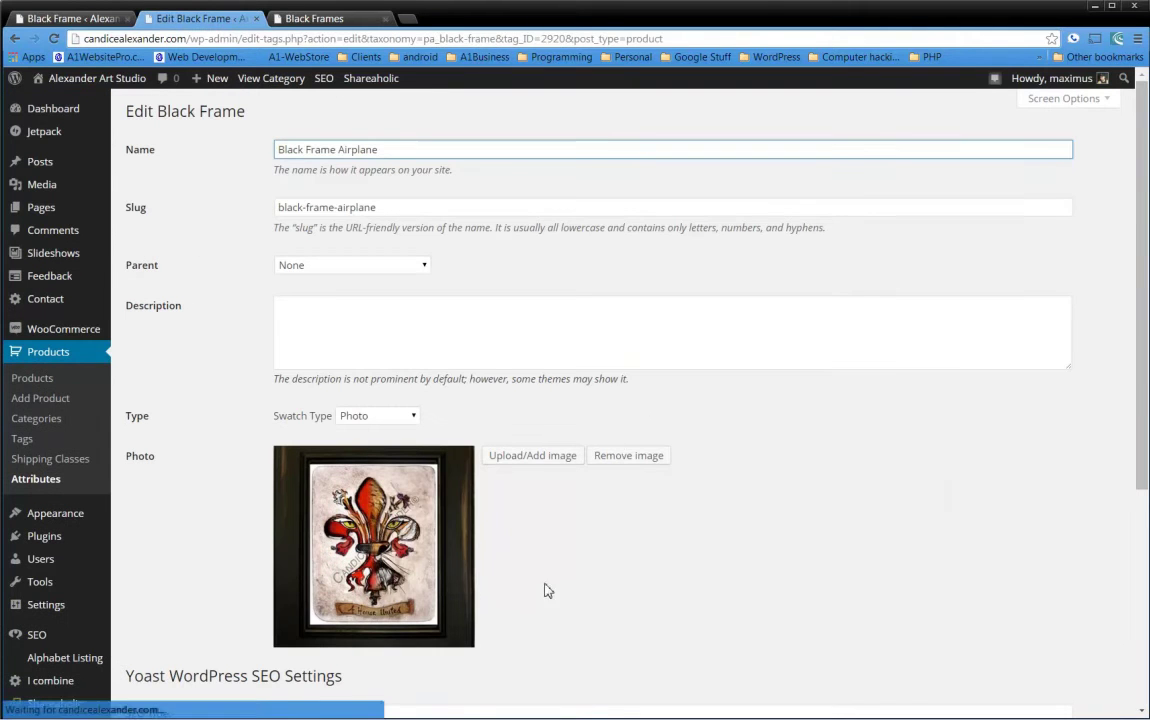
Replace the Airplane term's wrong photo swatch with the BLACK-airplane image from the media library
click(630, 457)
click(548, 460)
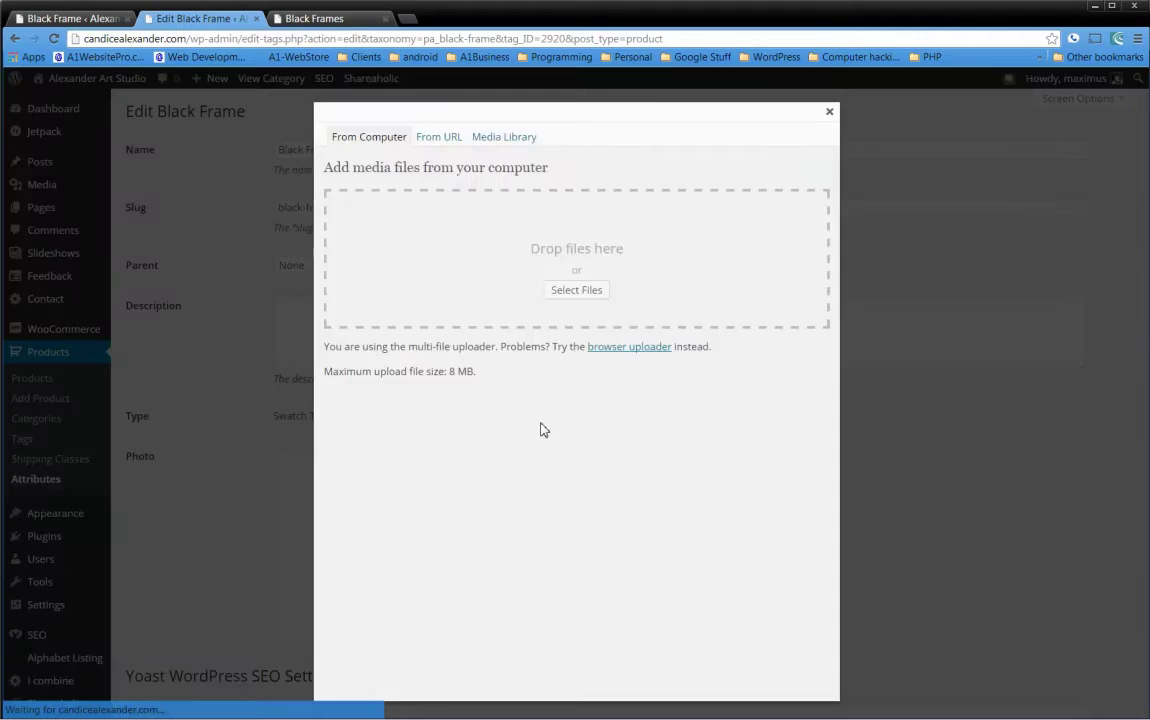
click(485, 137)
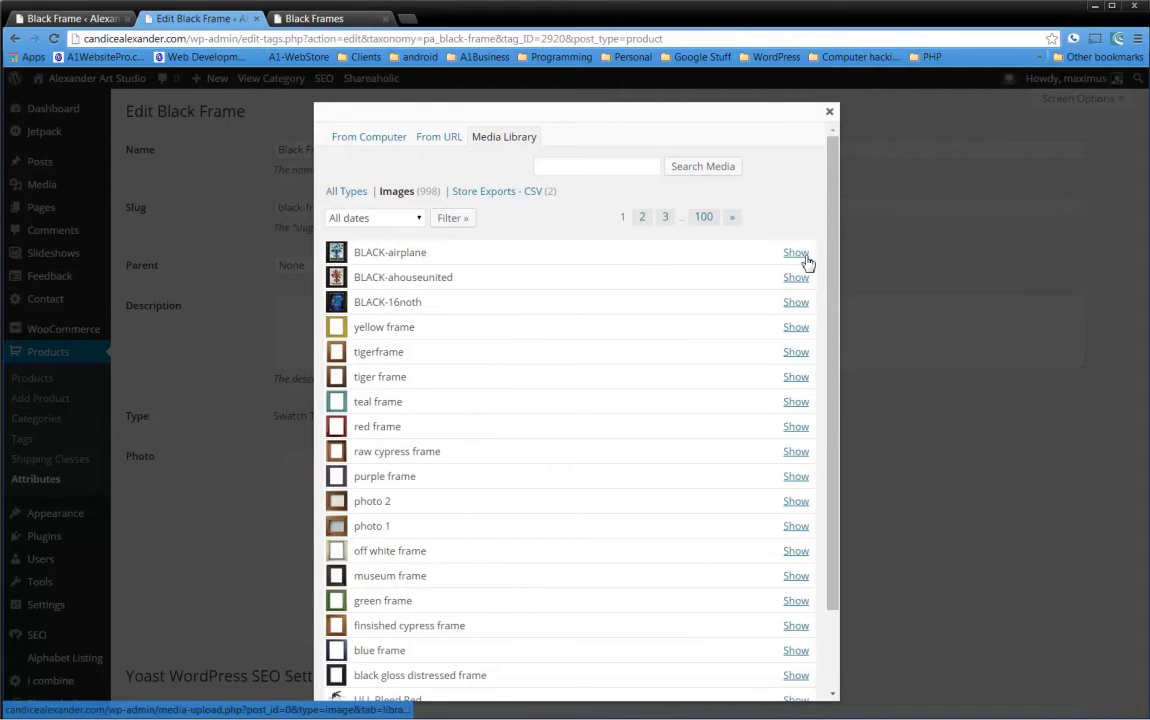
click(796, 253)
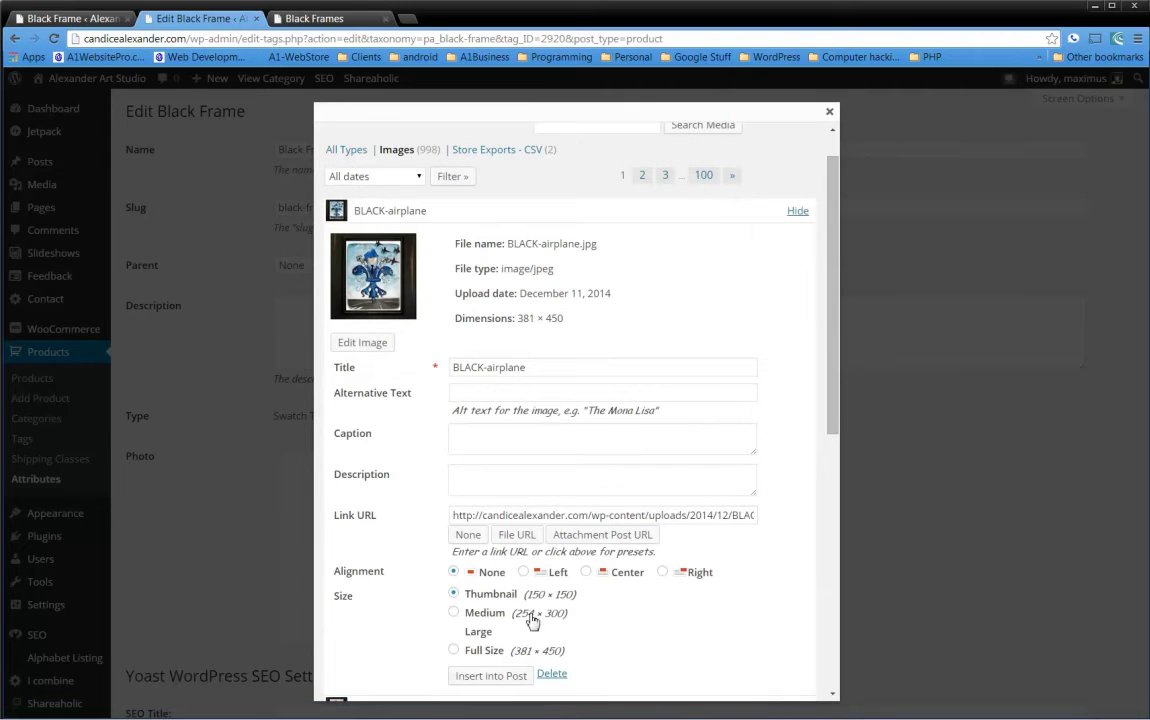
click(478, 676)
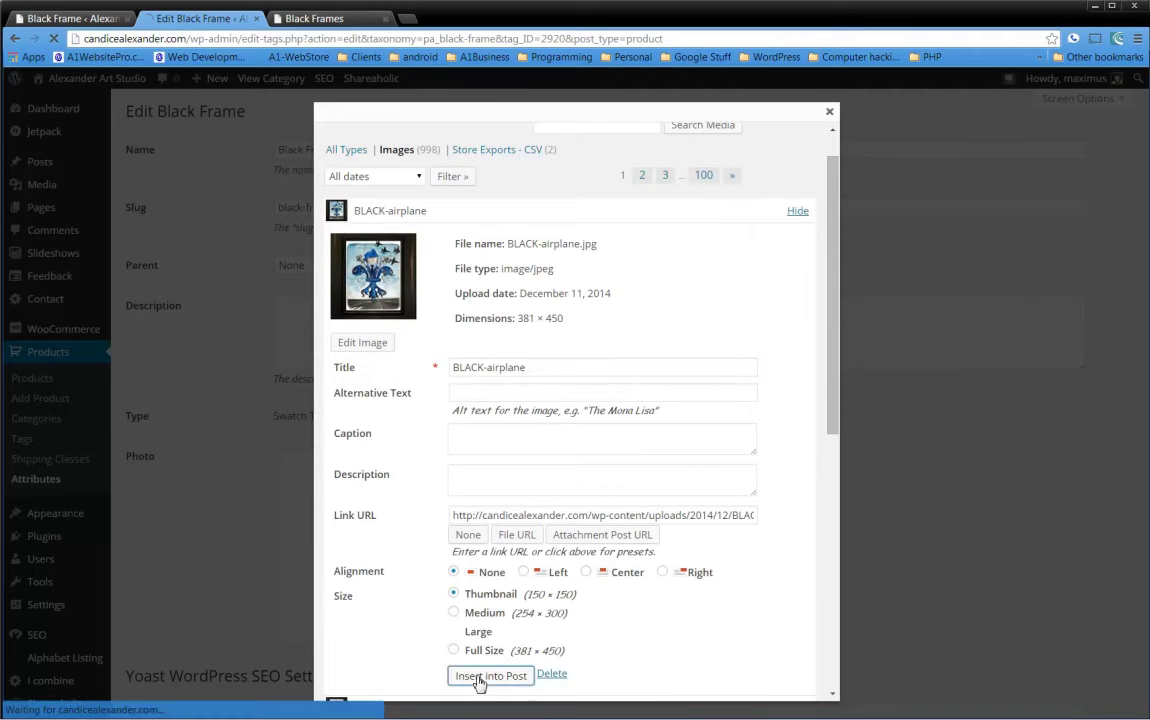
scroll(618, 540, down, 2)
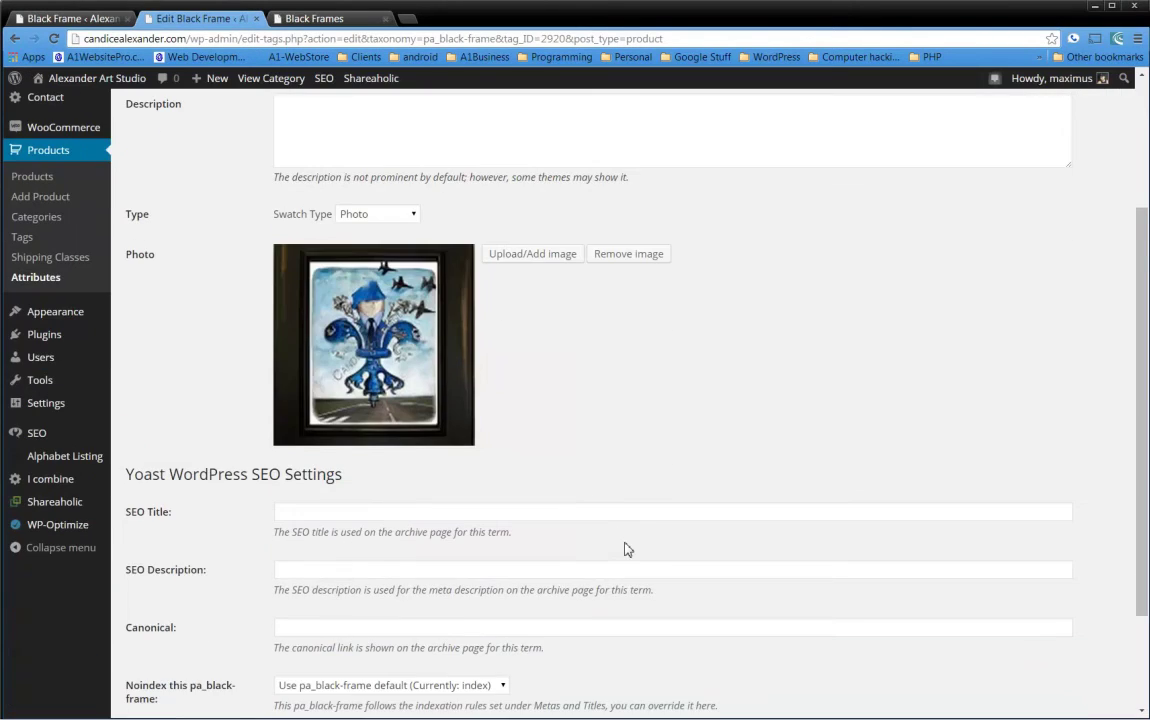
scroll(592, 405, down, 2)
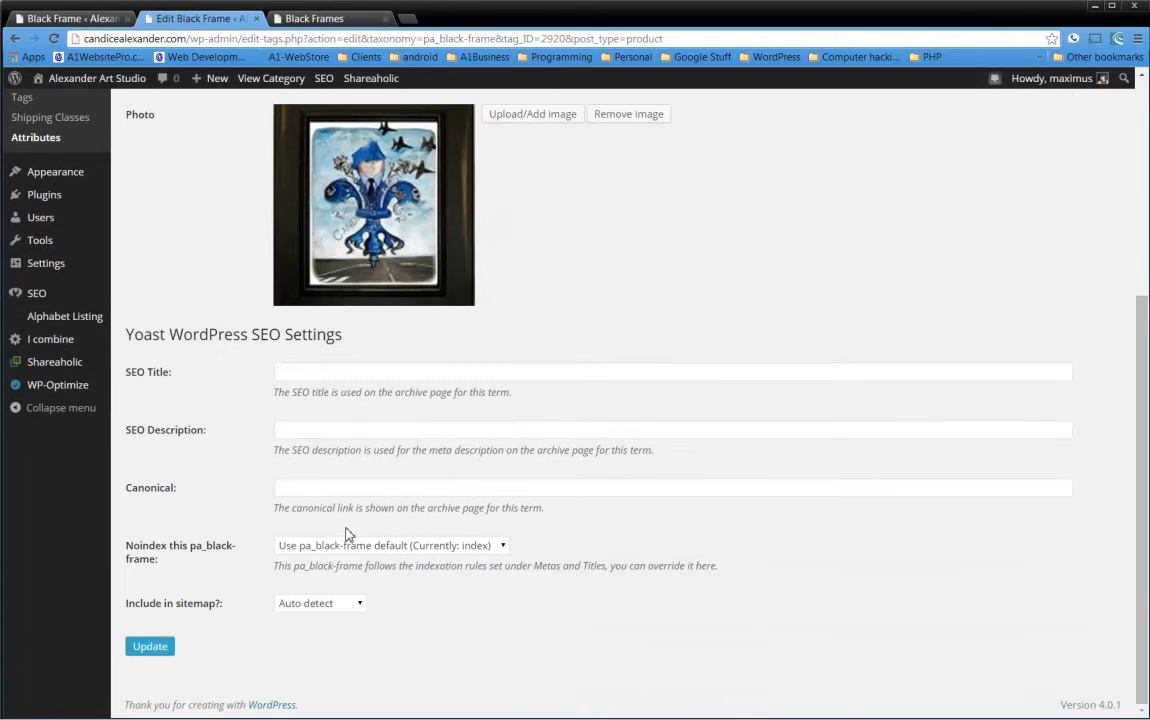
Save the Black Frame Airplane term's updated photo swatch
click(174, 656)
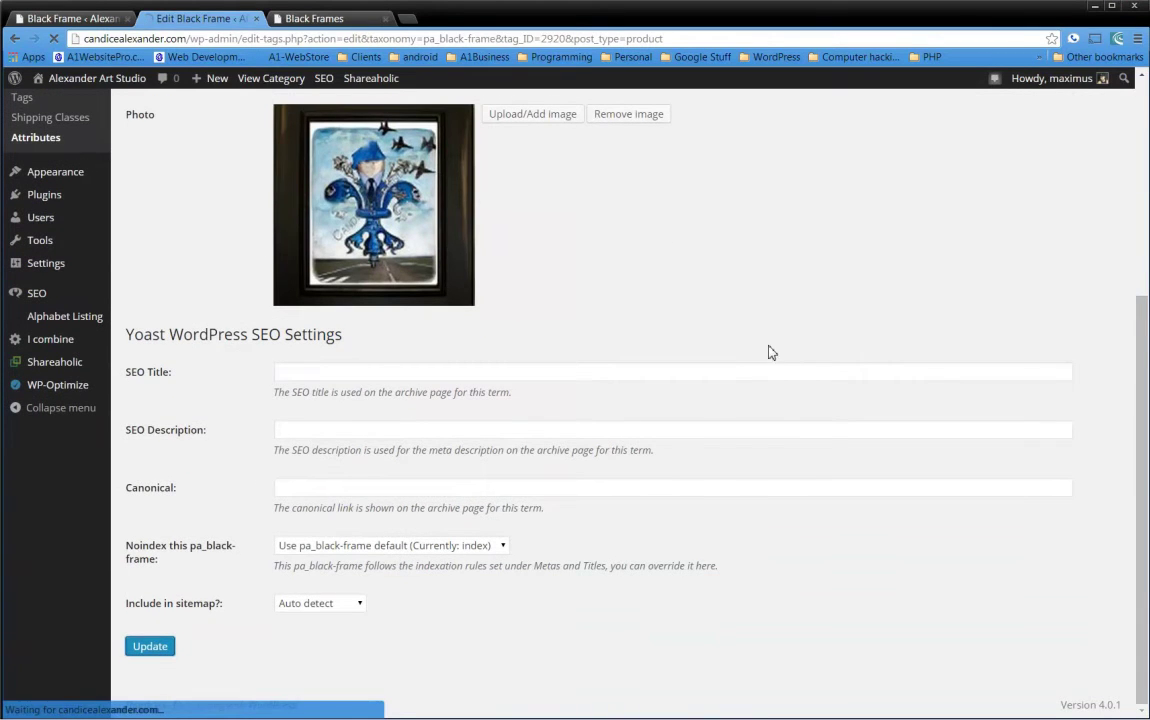
scroll(685, 331, down, 3)
scroll(600, 380, up, 3)
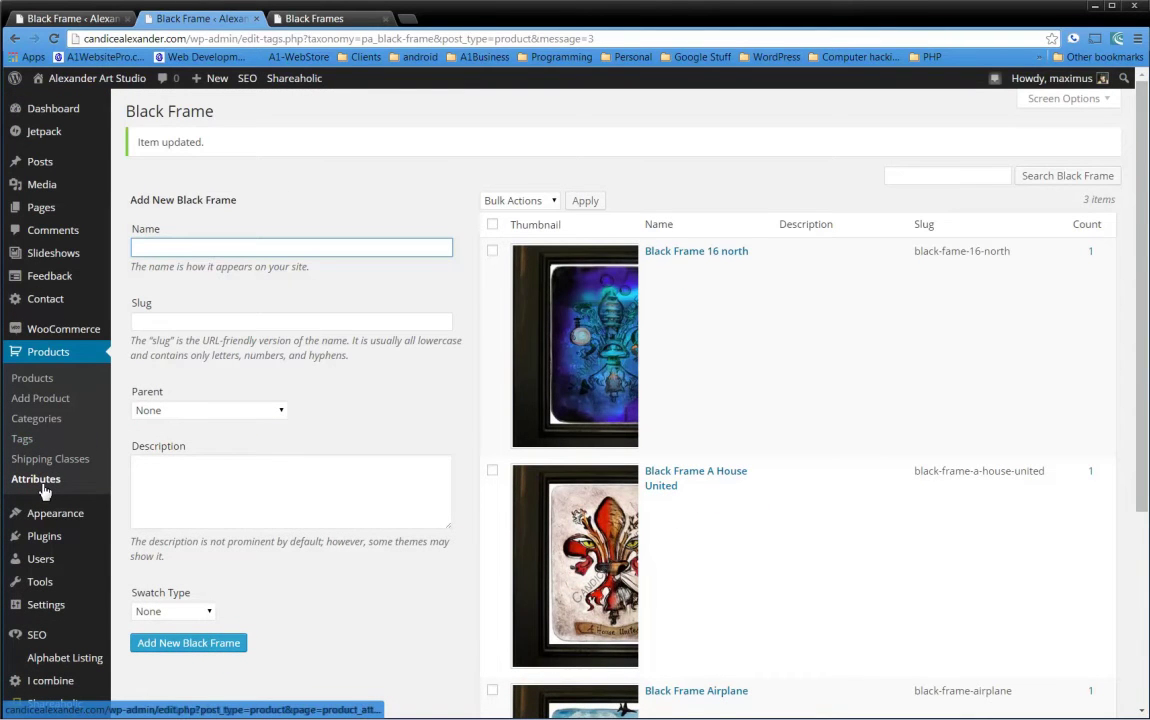
Open the Black Frames product from the products list for editing
click(33, 379)
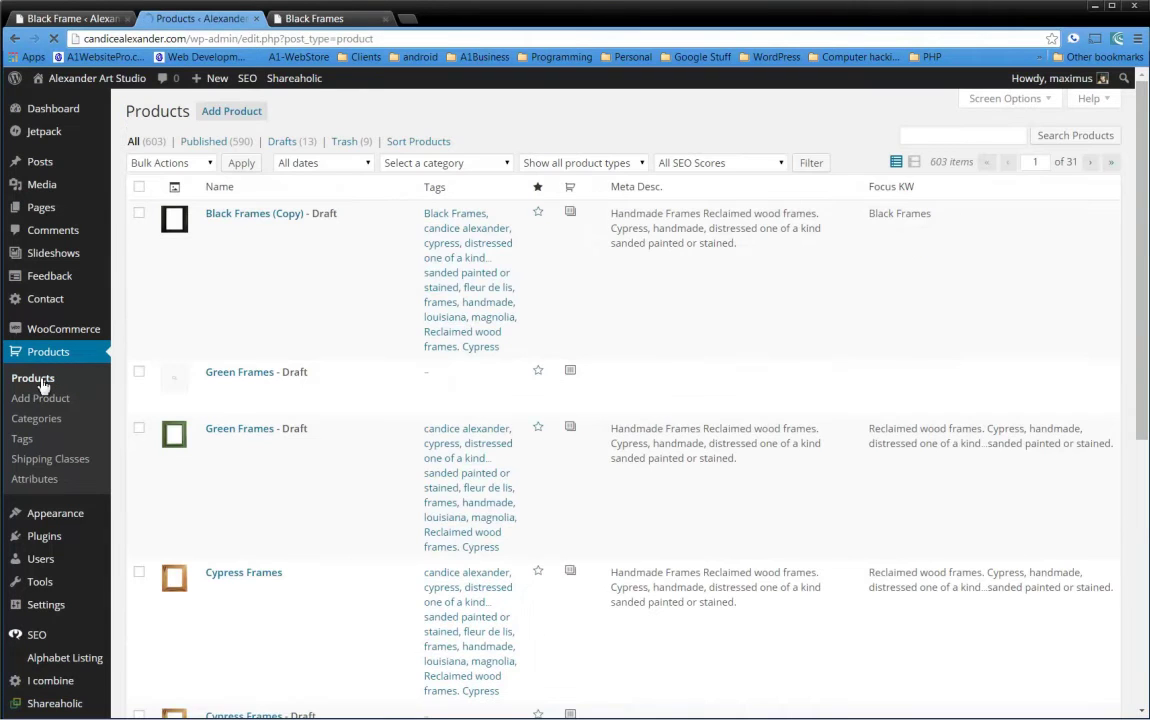
scroll(400, 390, down, 6)
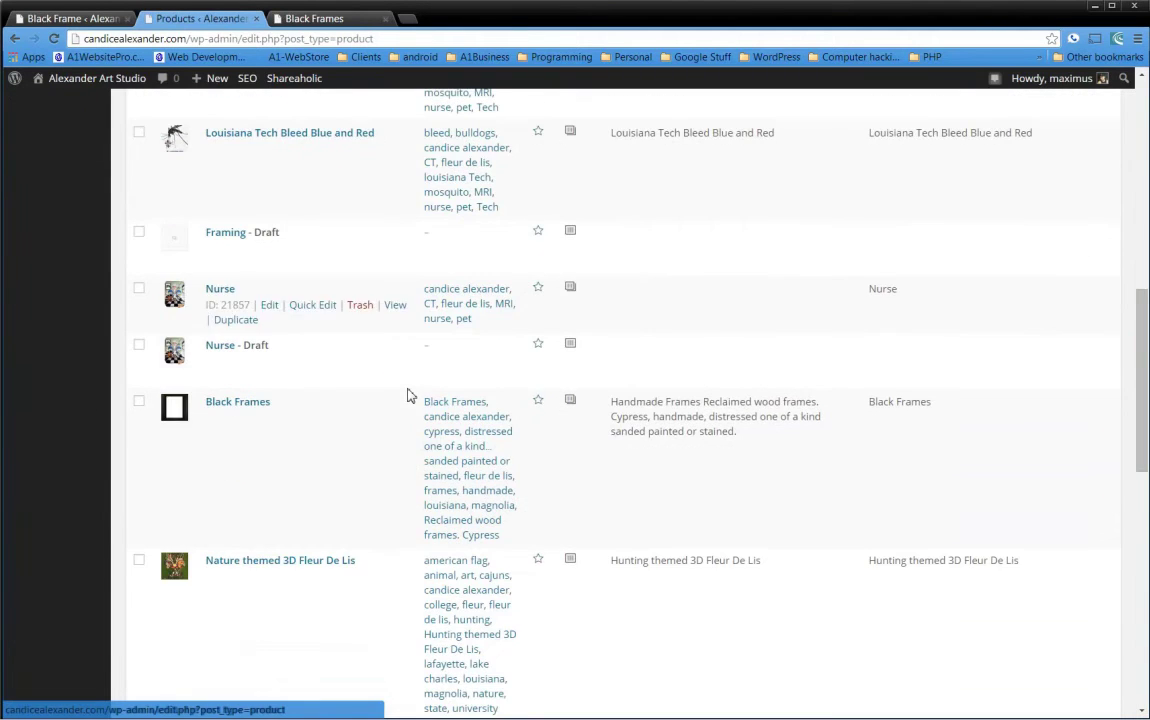
click(273, 421)
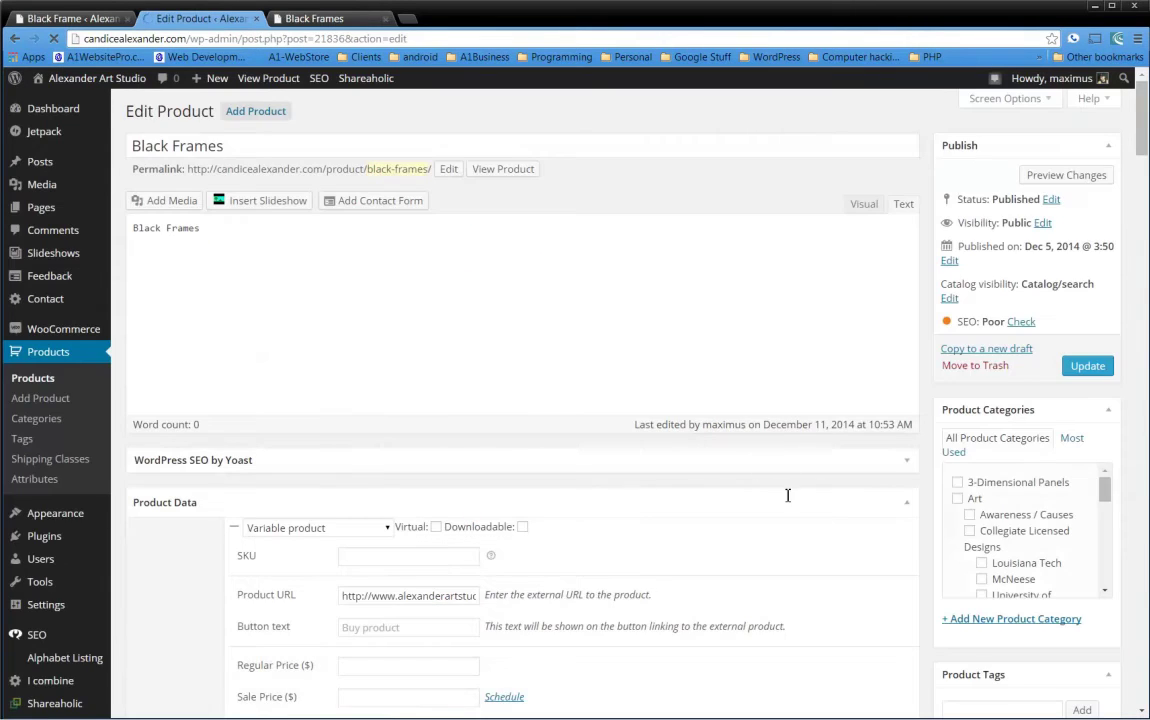
scroll(795, 505, down, 2)
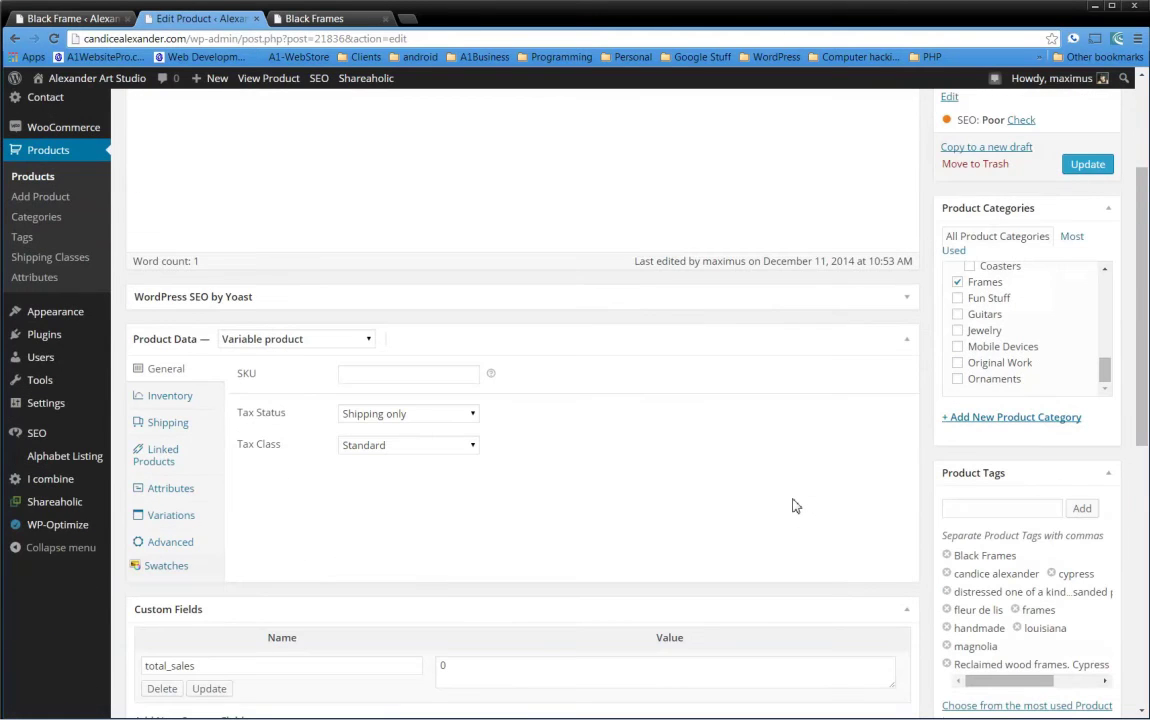
Check the Frames size values and Black Frame artwork values, adding no new attribute
click(172, 491)
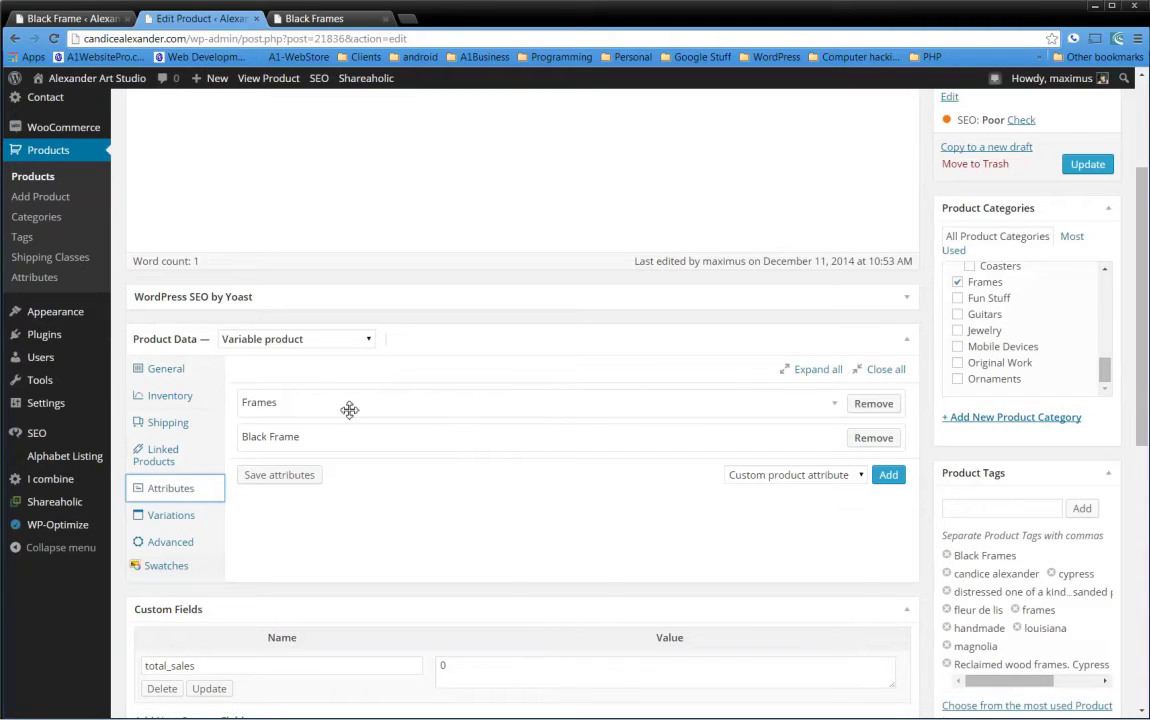
click(835, 410)
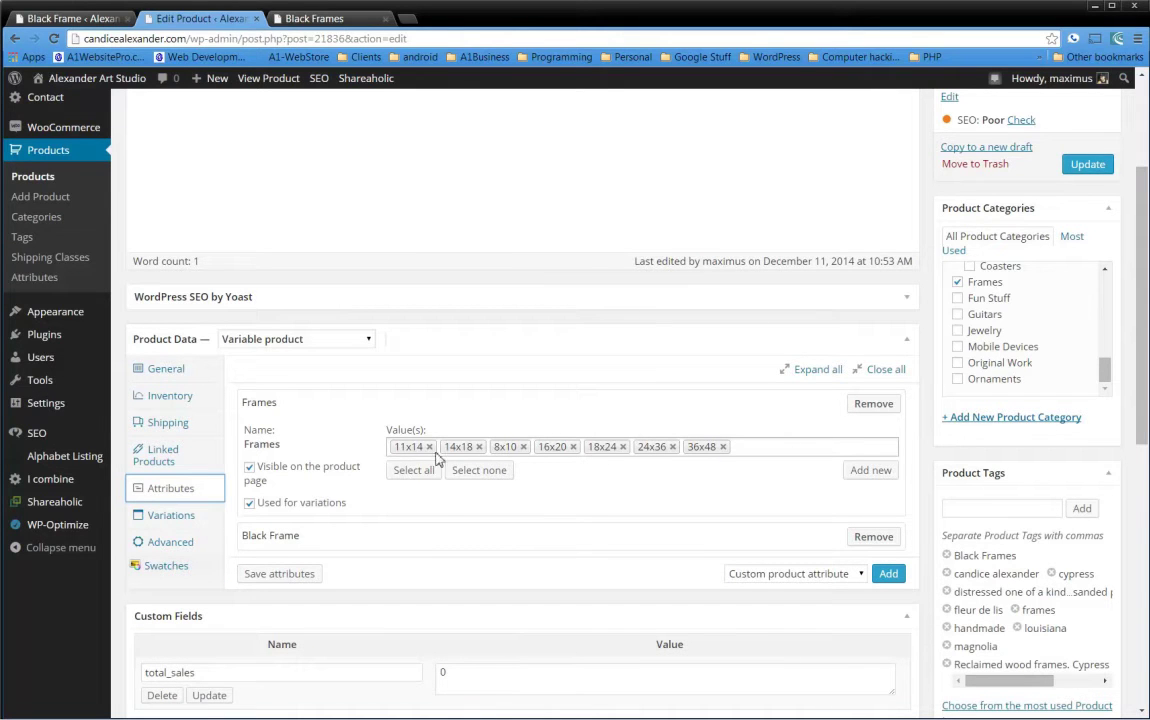
click(466, 452)
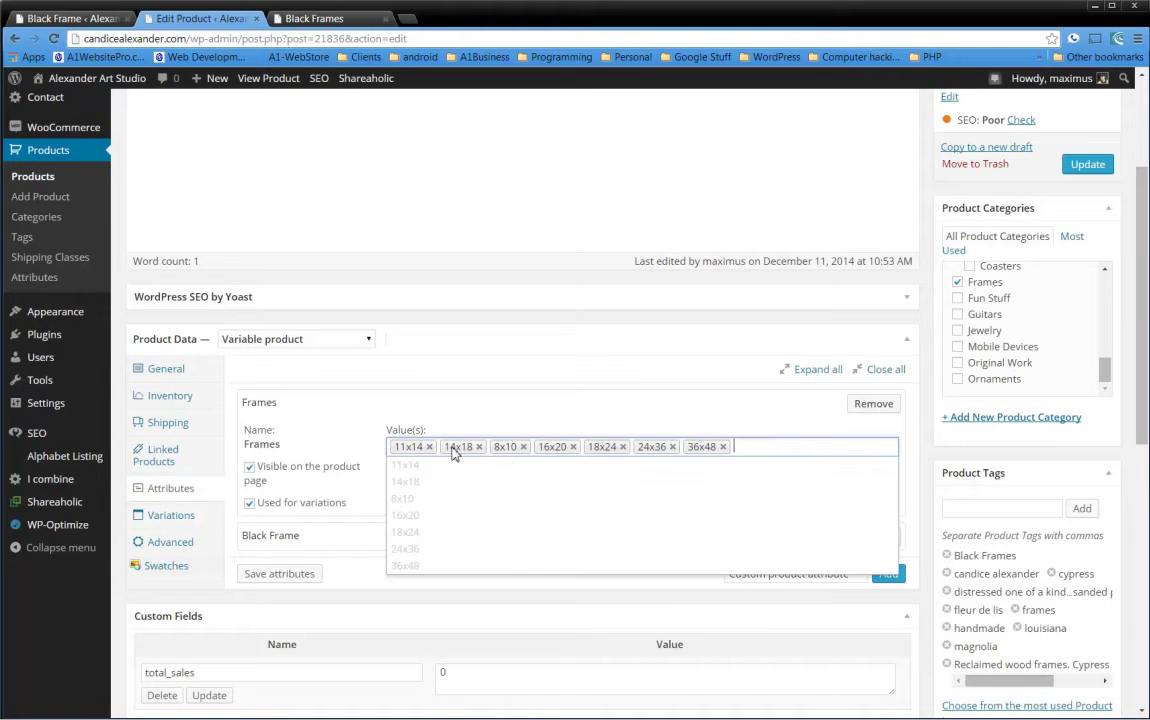
click(609, 401)
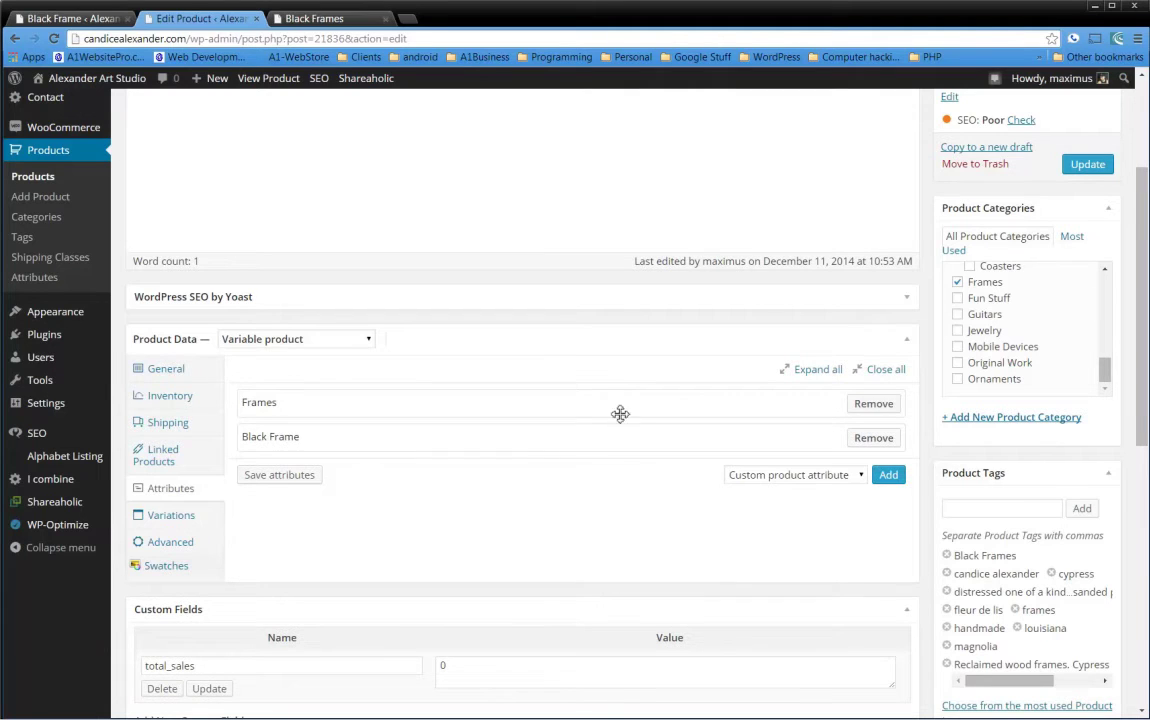
click(620, 436)
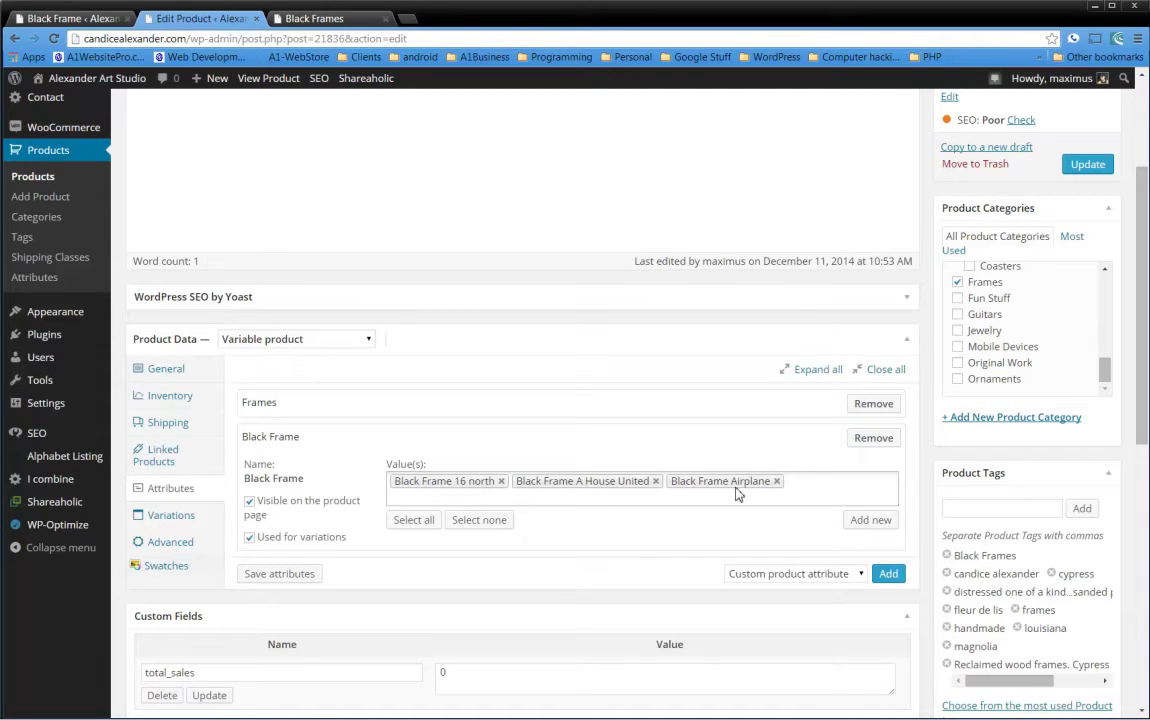
click(545, 438)
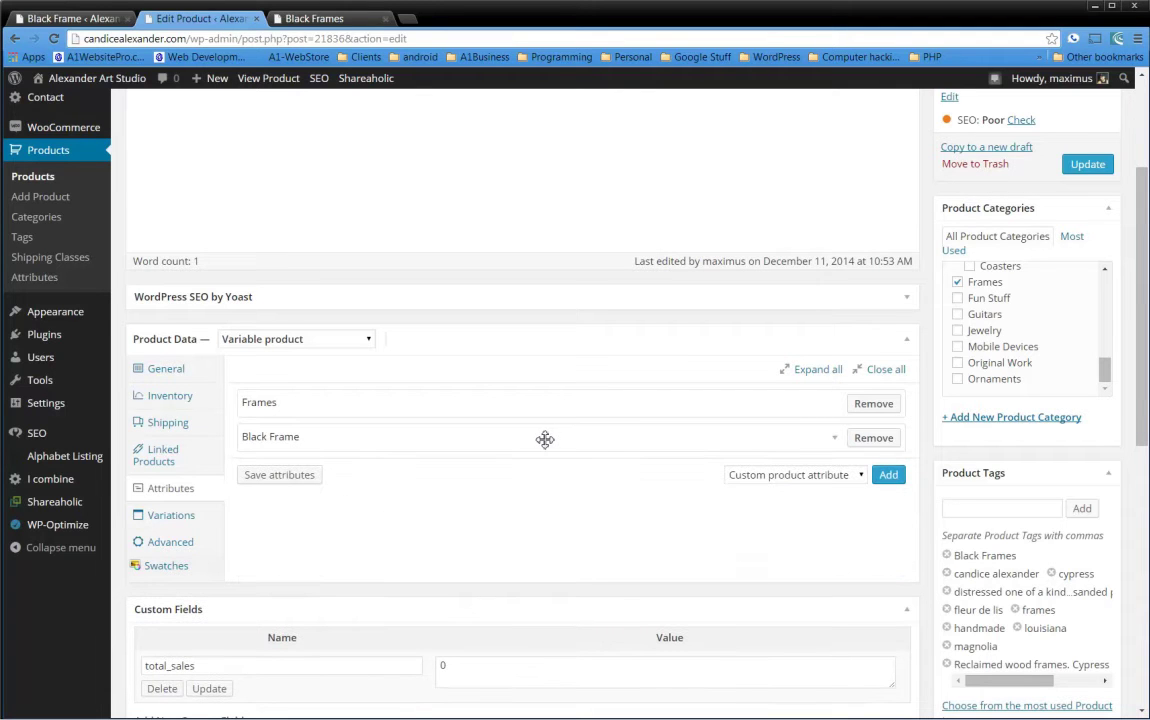
click(786, 477)
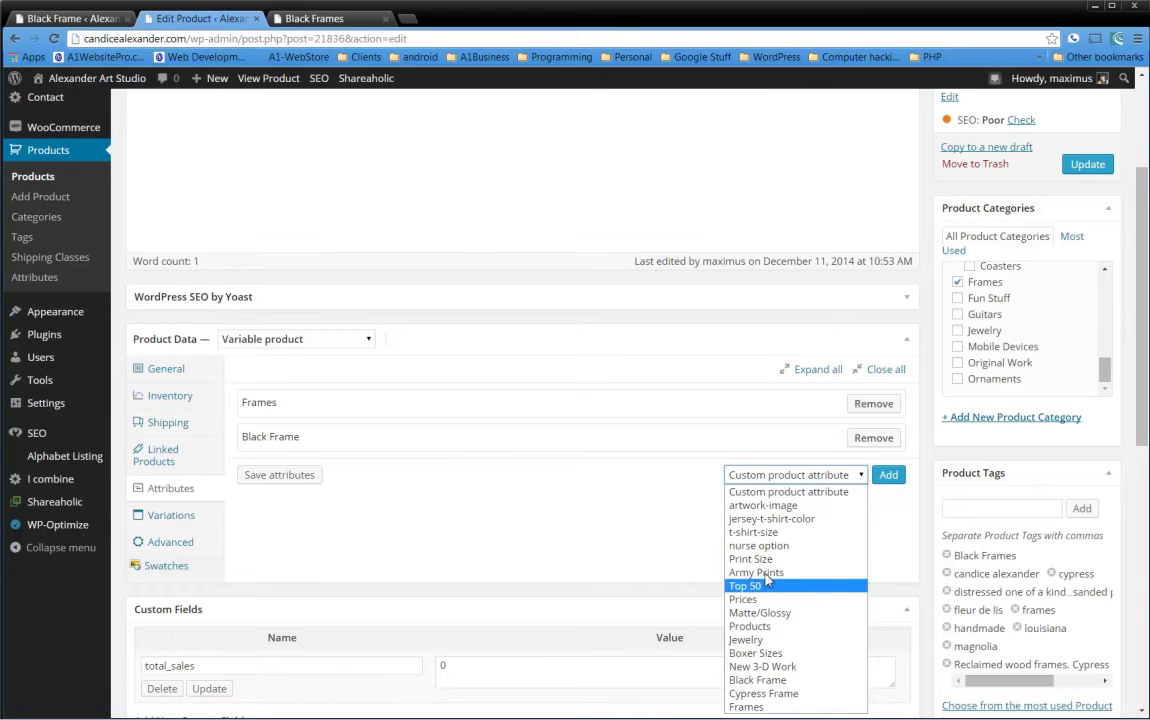
click(473, 513)
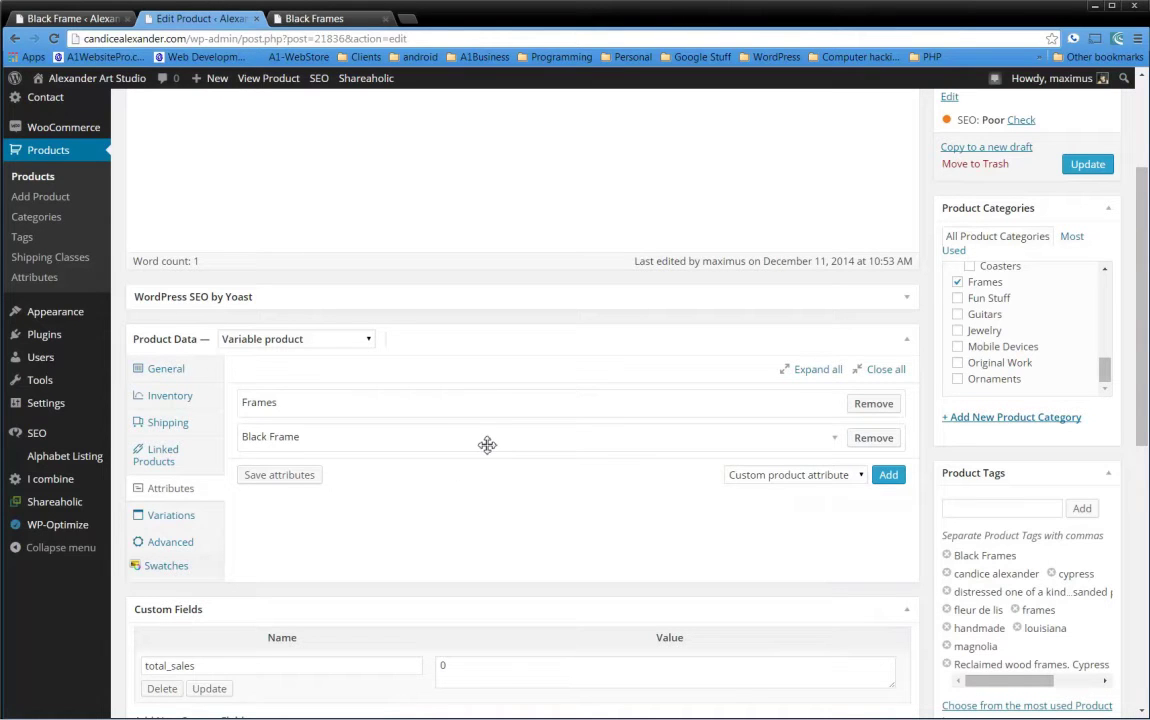
click(160, 522)
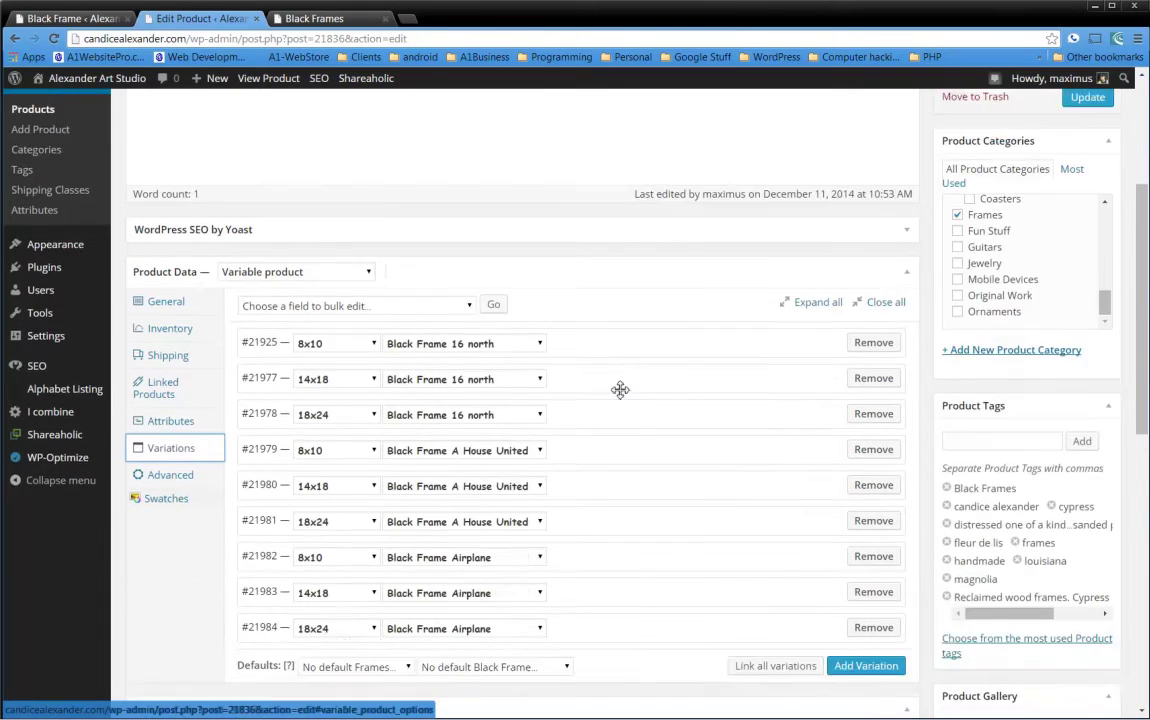
scroll(620, 390, down, 1)
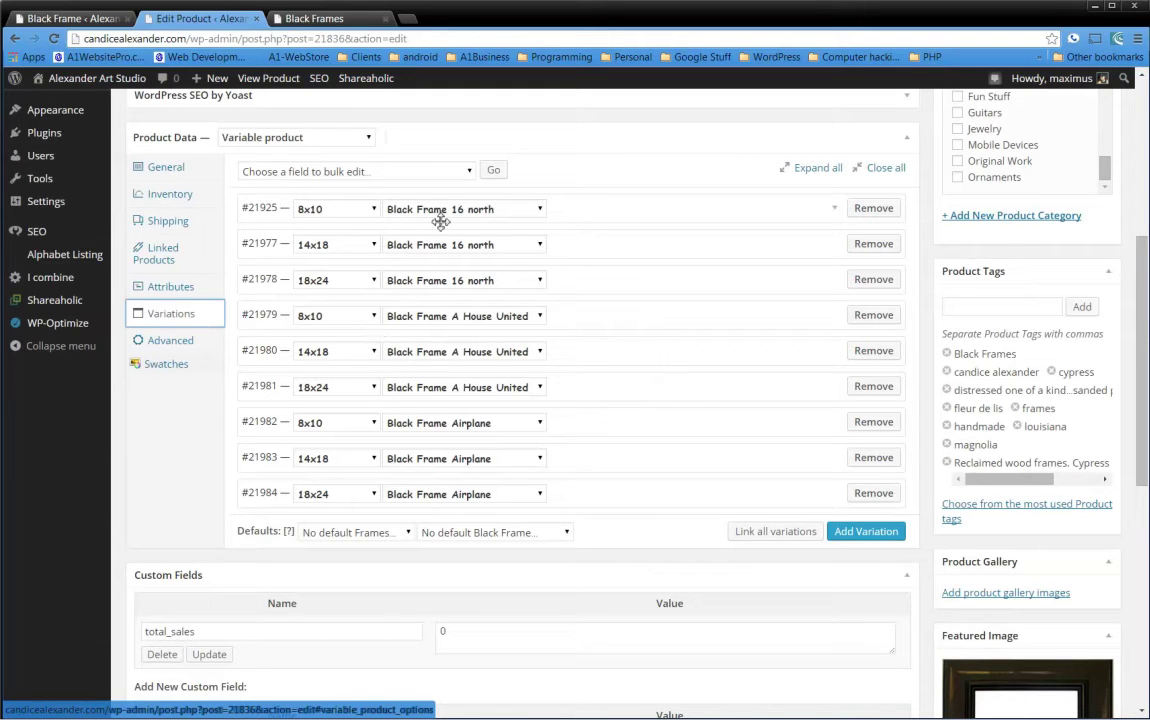
click(470, 213)
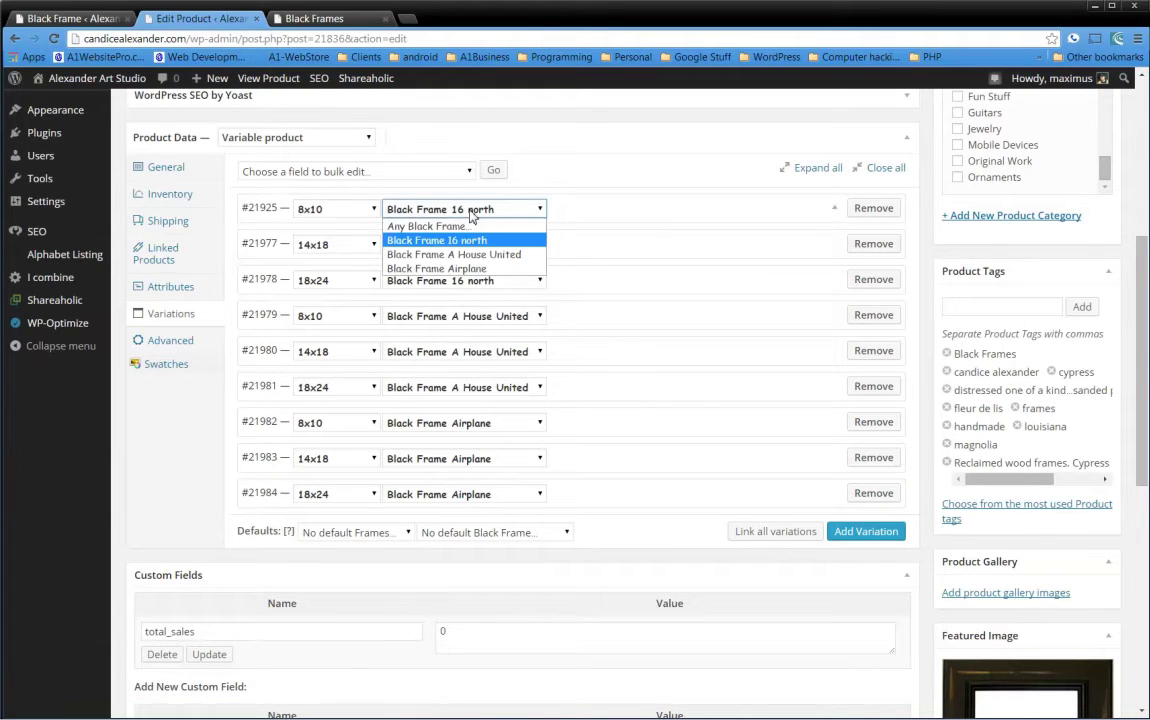
click(472, 214)
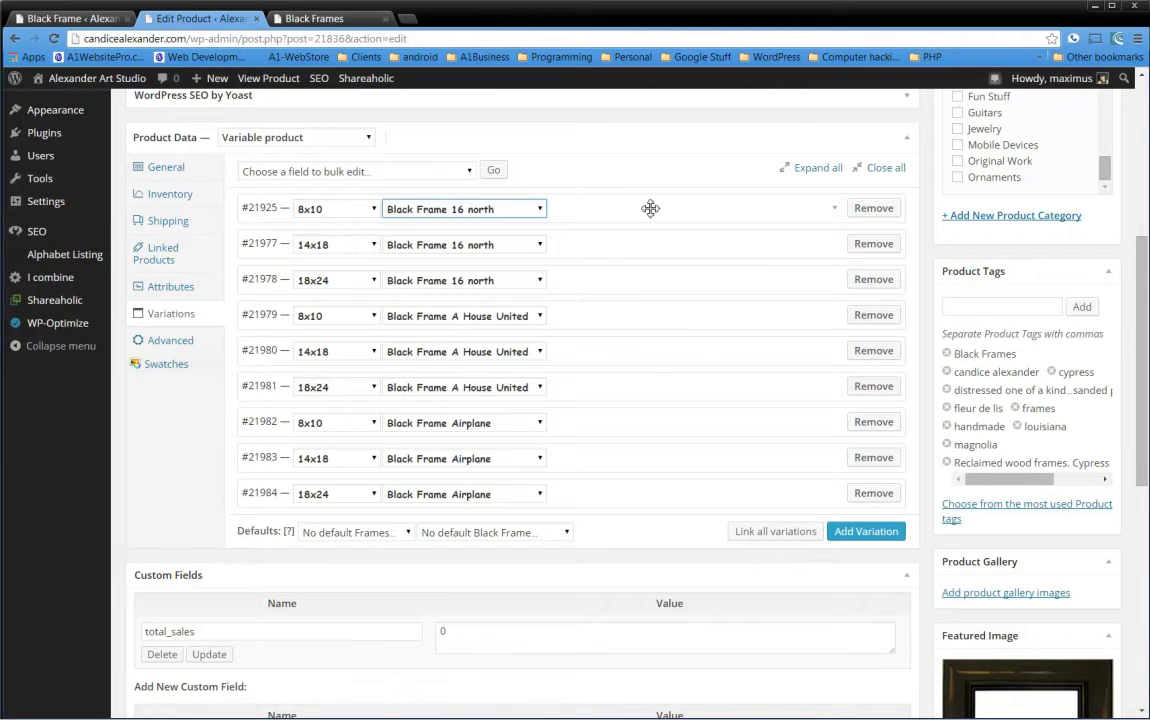
click(585, 200)
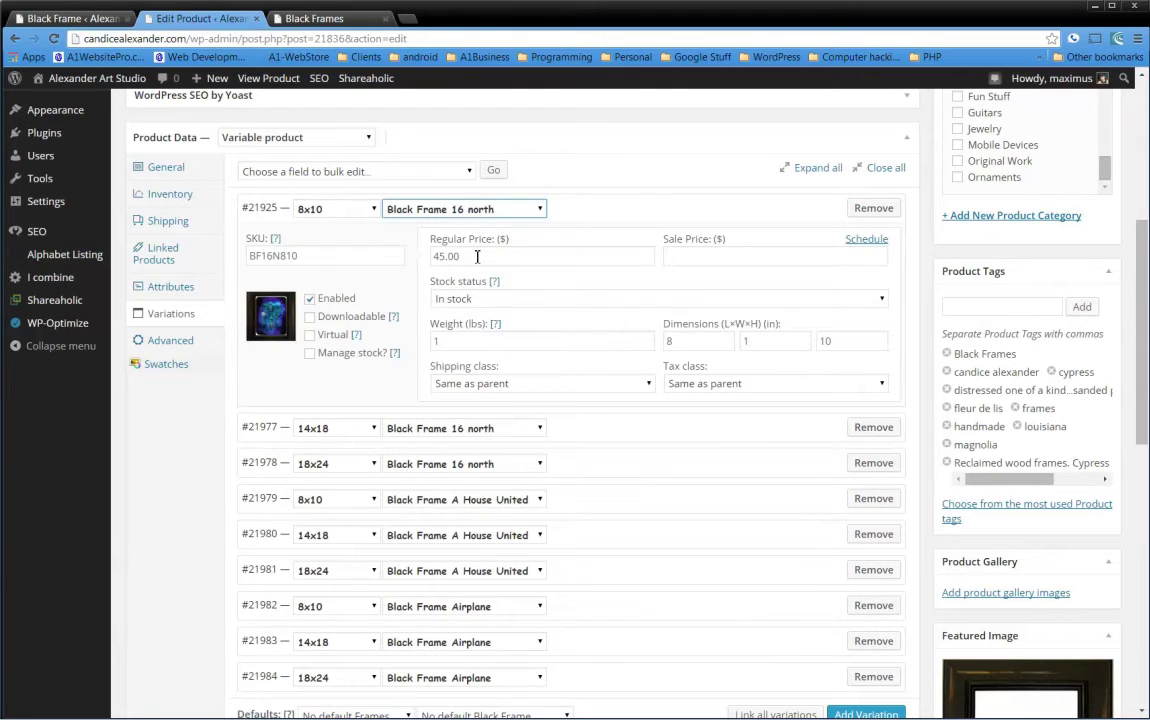
drag(477, 256, 419, 262)
double_click(309, 262)
click(465, 341)
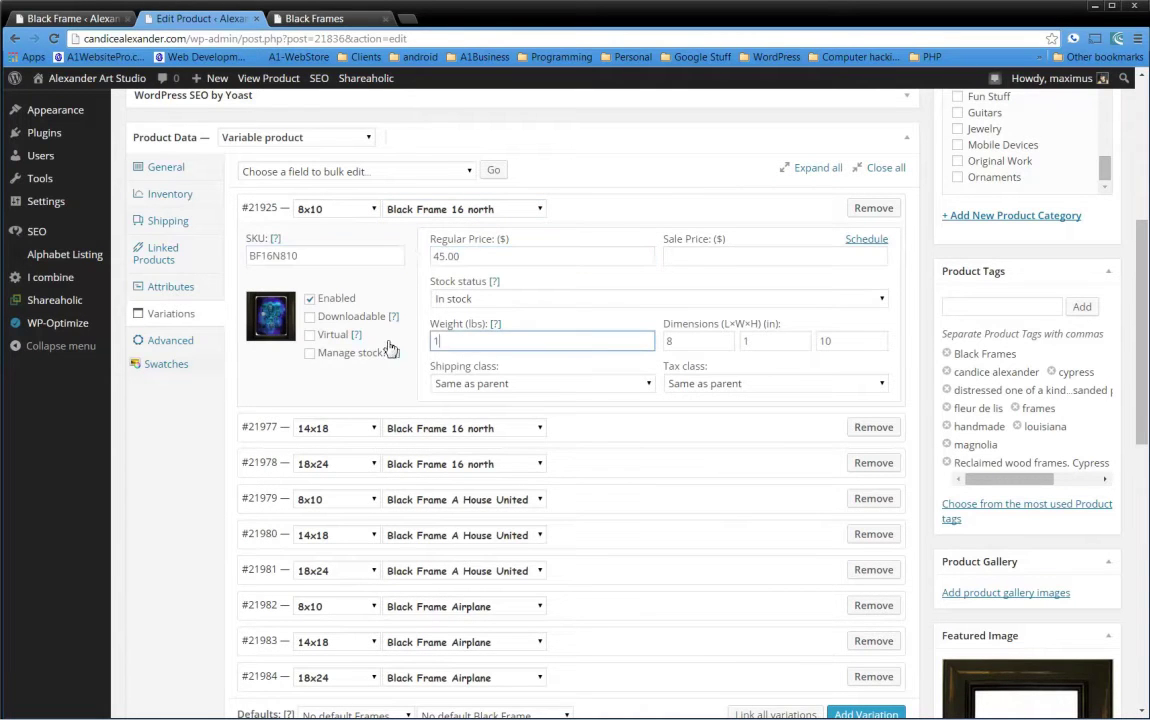
drag(465, 341, 692, 347)
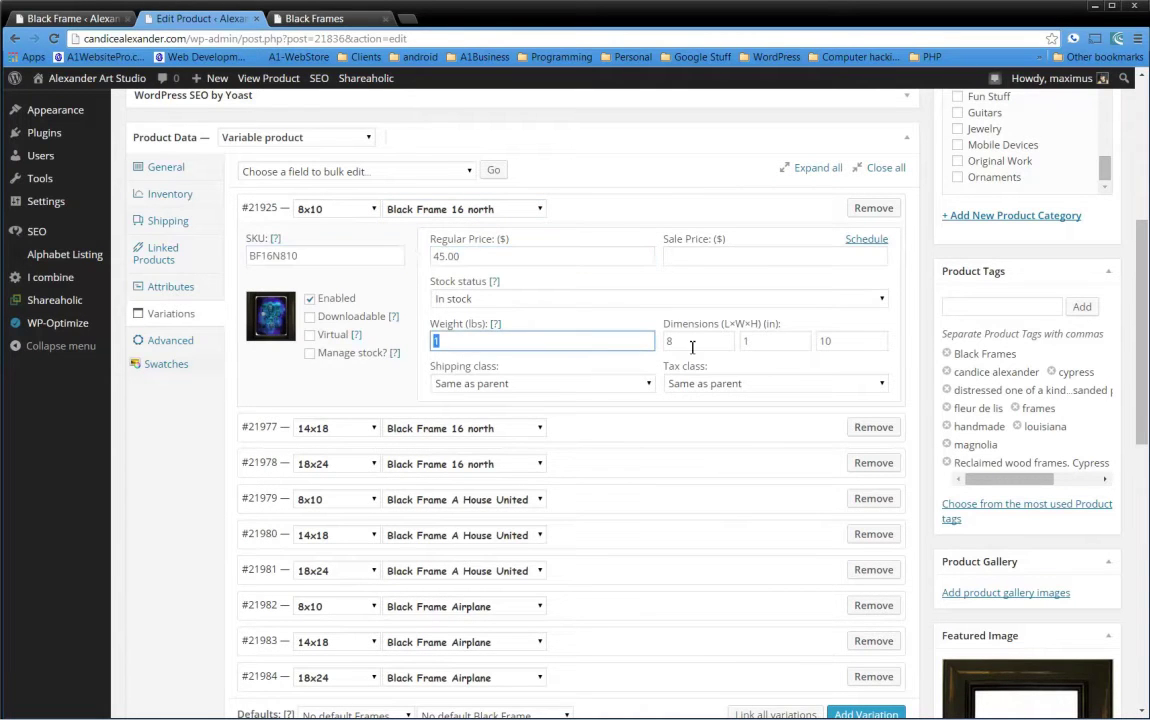
click(596, 428)
scroll(610, 465, down, 1)
scroll(610, 472, down, 1)
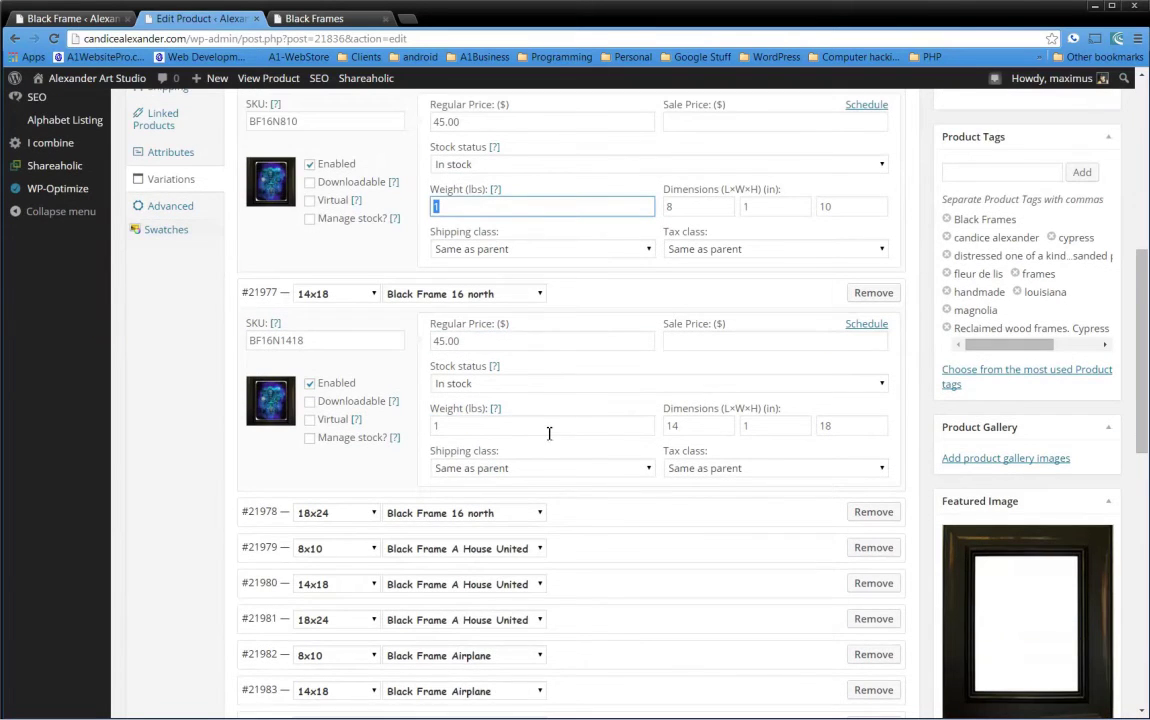
click(606, 516)
scroll(604, 517, up, 1)
scroll(604, 517, up, 2)
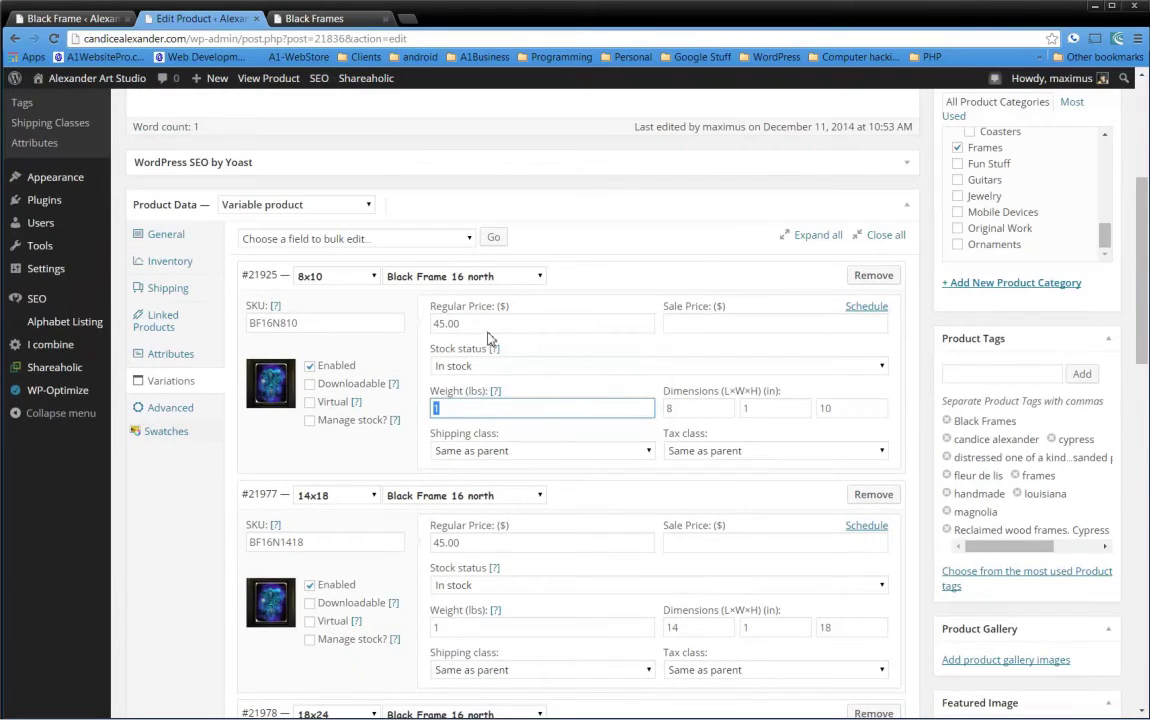
click(632, 281)
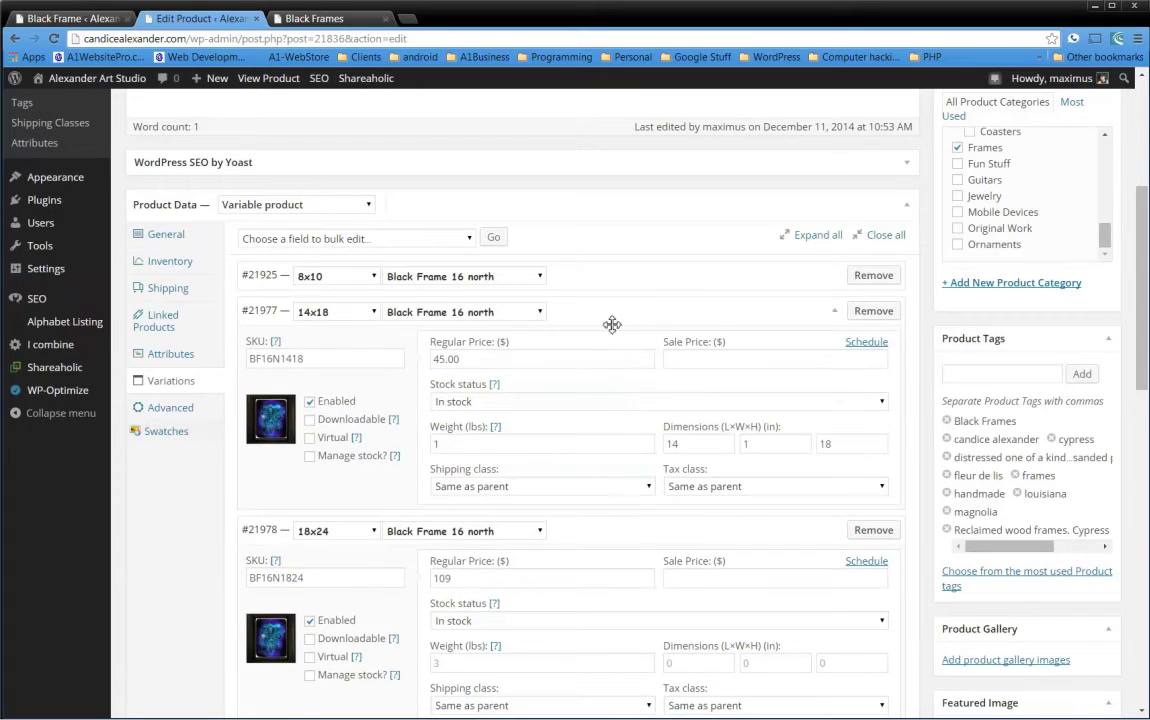
click(613, 321)
click(598, 349)
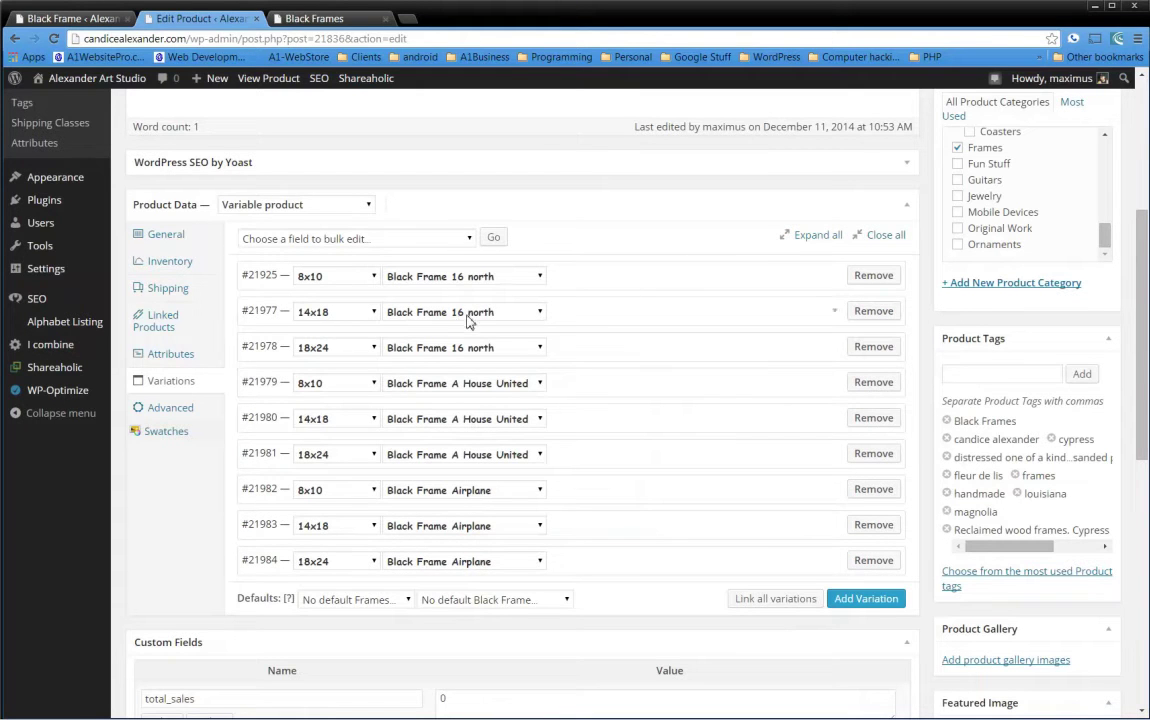
click(619, 385)
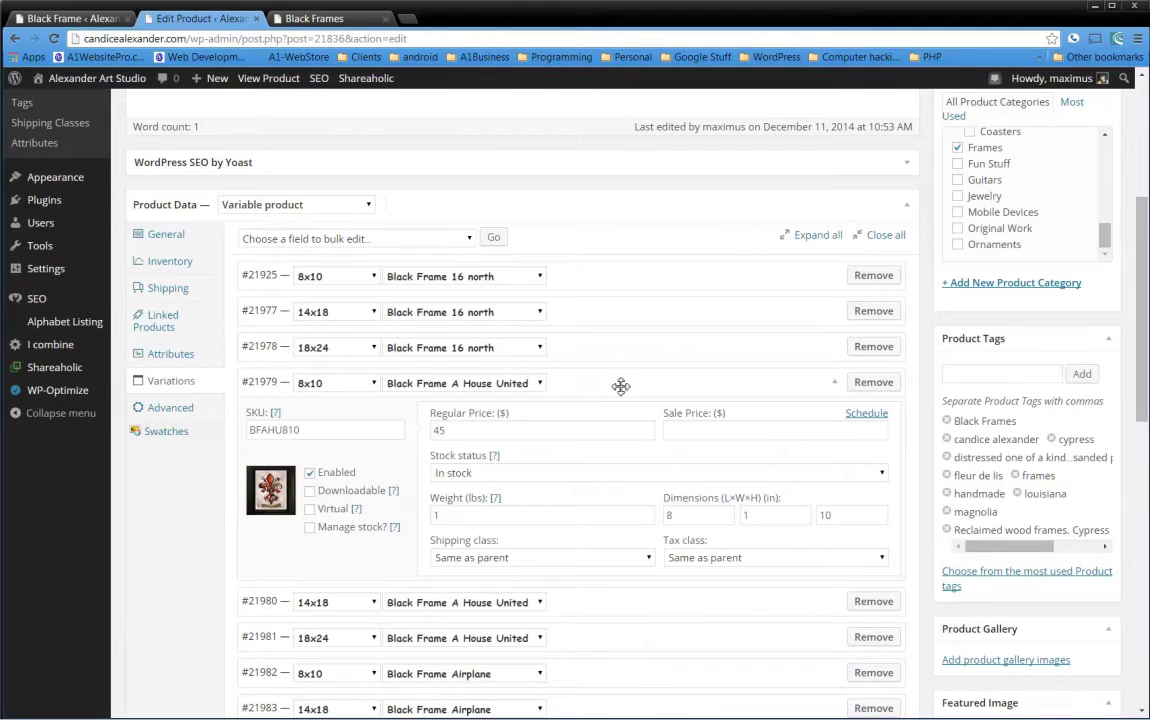
double_click(258, 432)
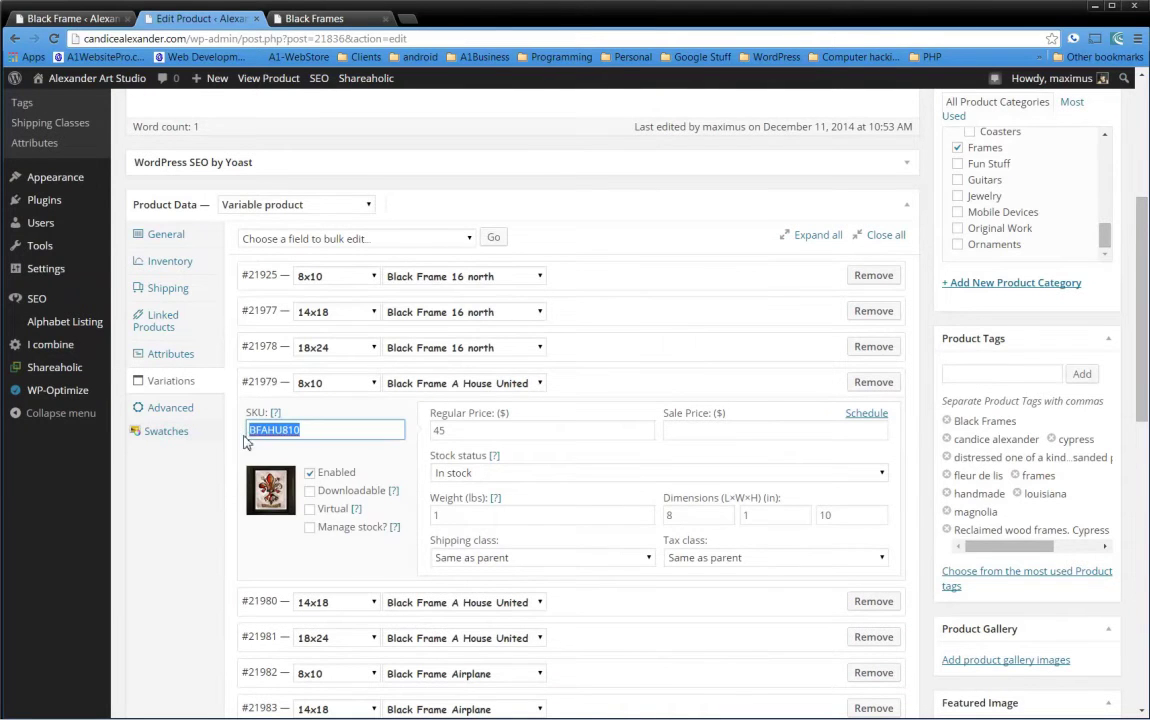
scroll(510, 385, down, 1)
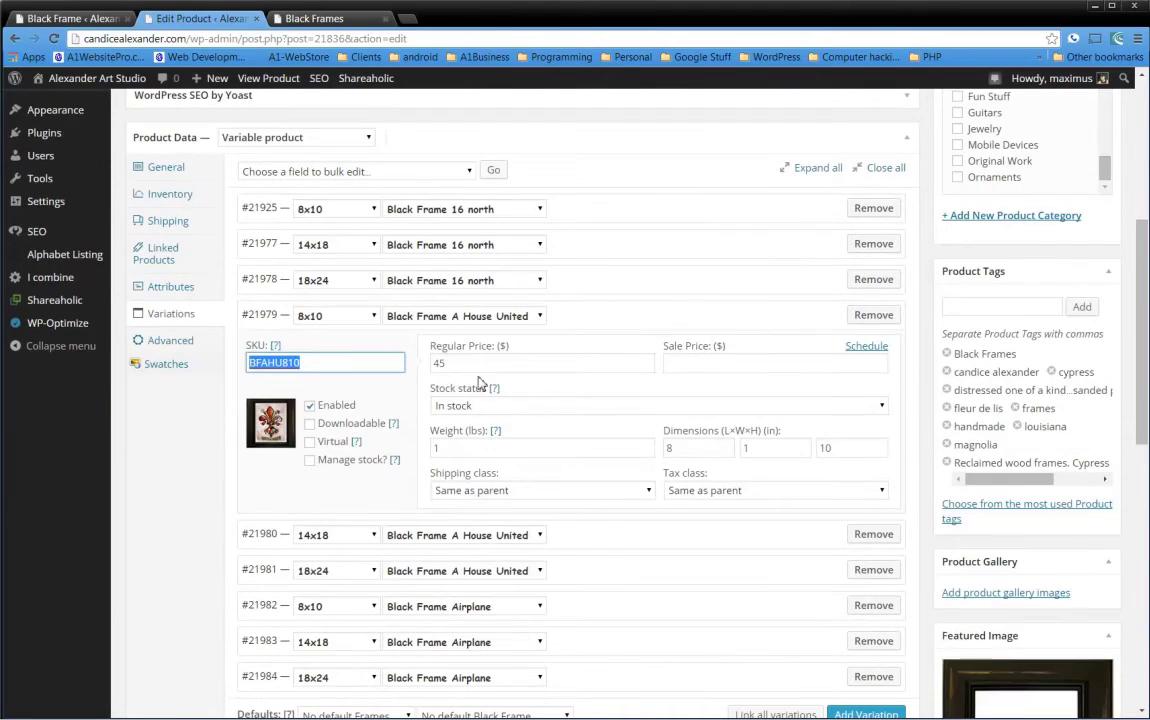
click(595, 322)
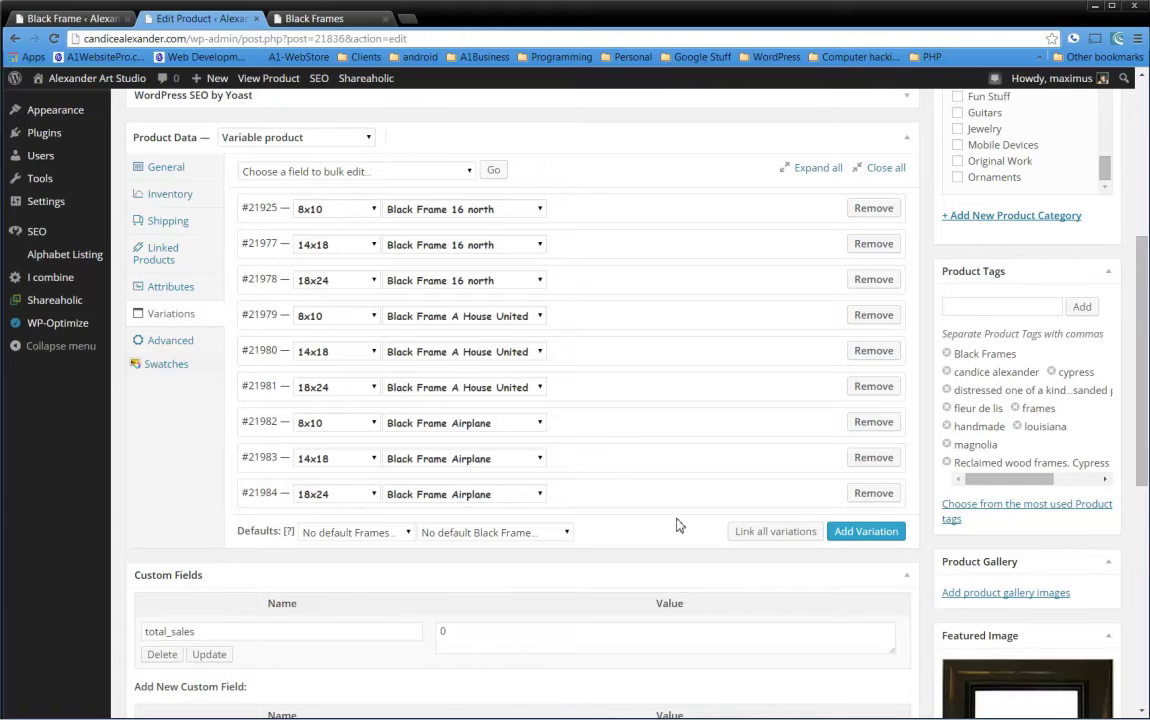
Set the product's default variation to 11x14 with Black Frame 16 north
click(388, 534)
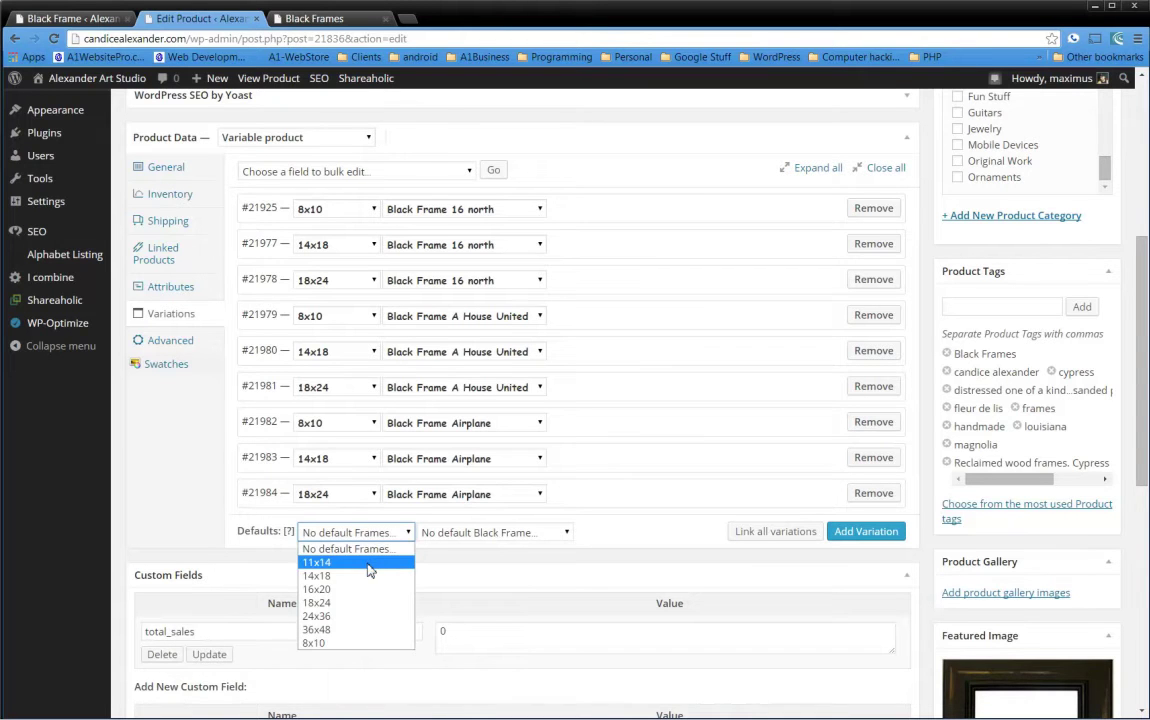
click(369, 566)
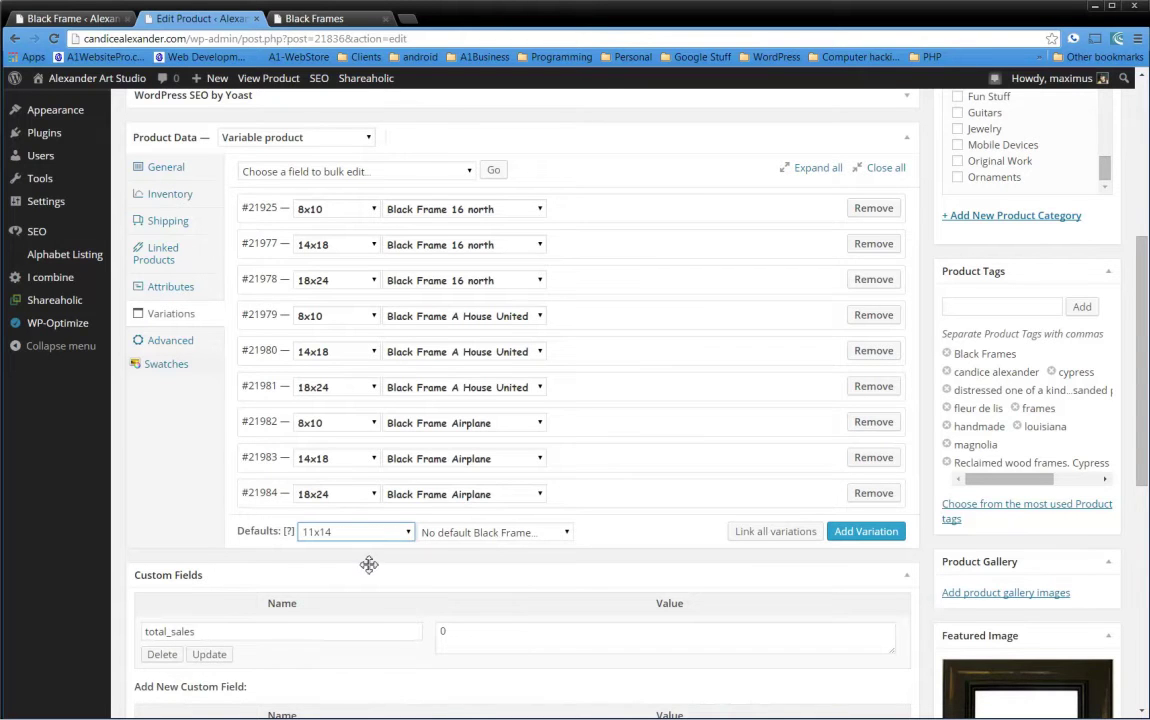
click(495, 538)
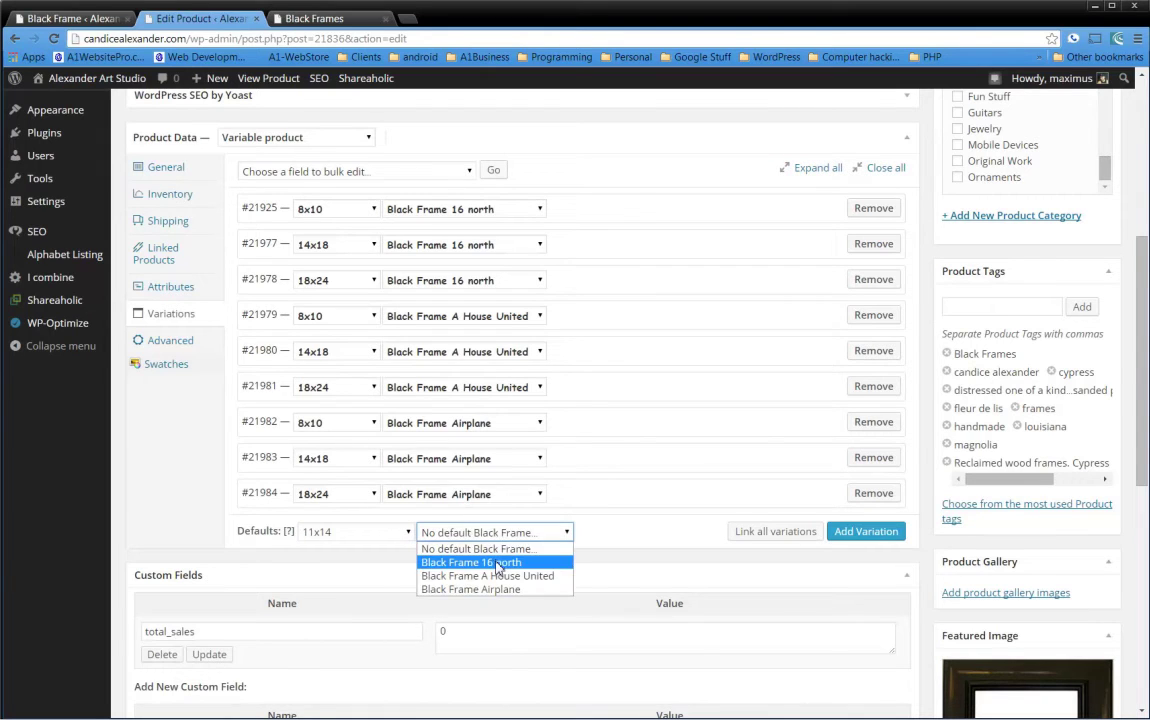
click(497, 566)
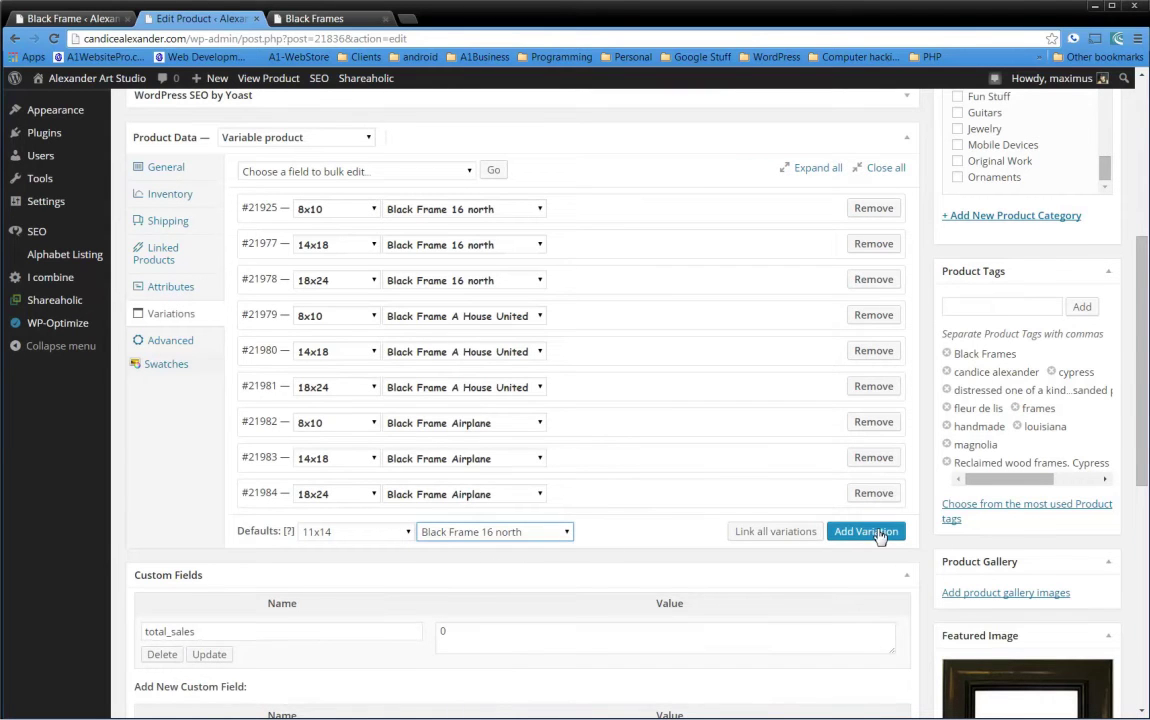
Add variation #21999 and set it to 11x14 with the Black Frame 16 north artwork
click(840, 538)
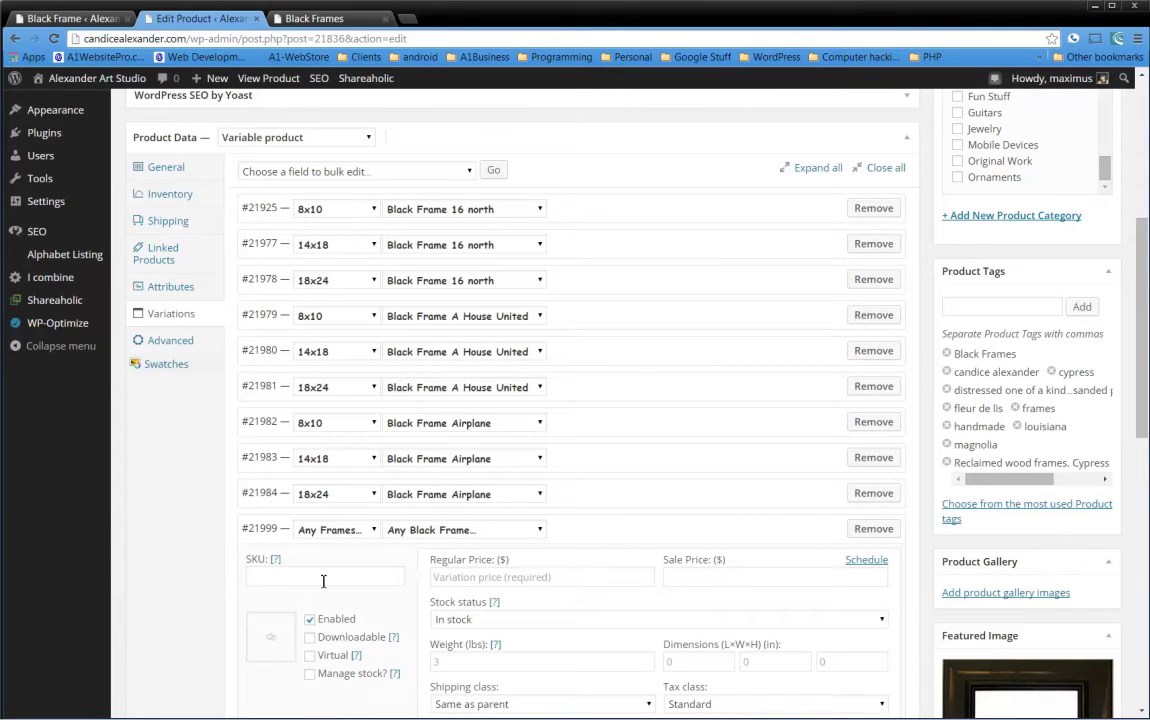
scroll(323, 580, down, 1)
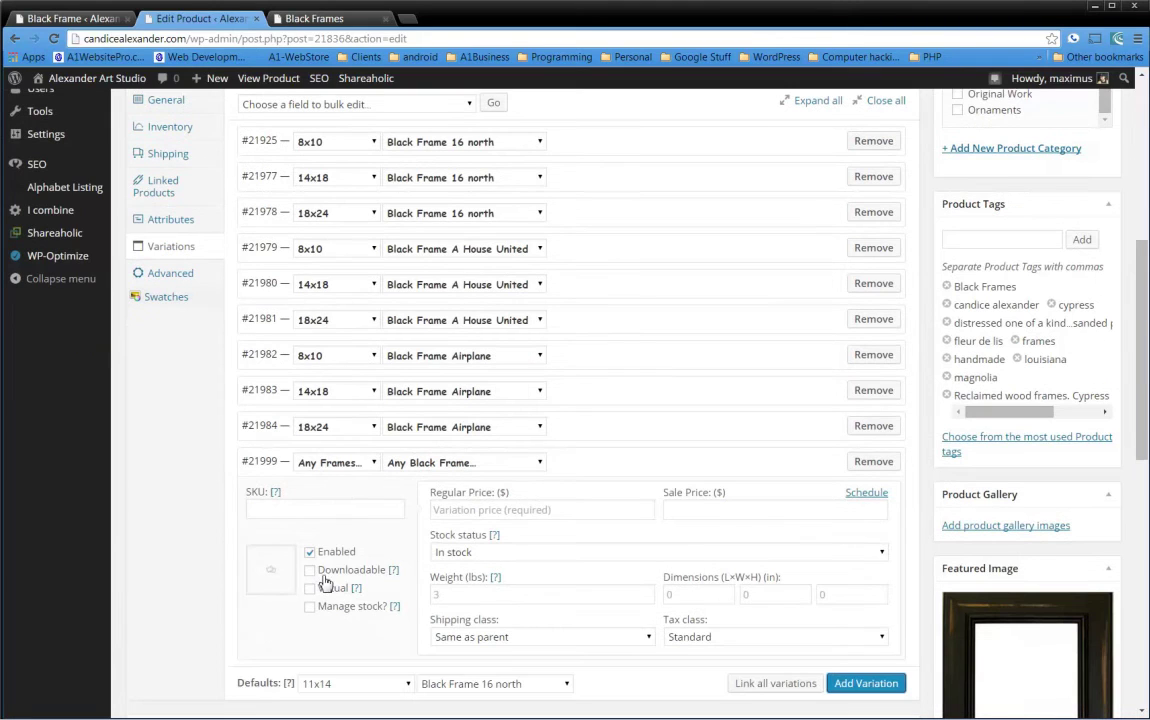
click(357, 469)
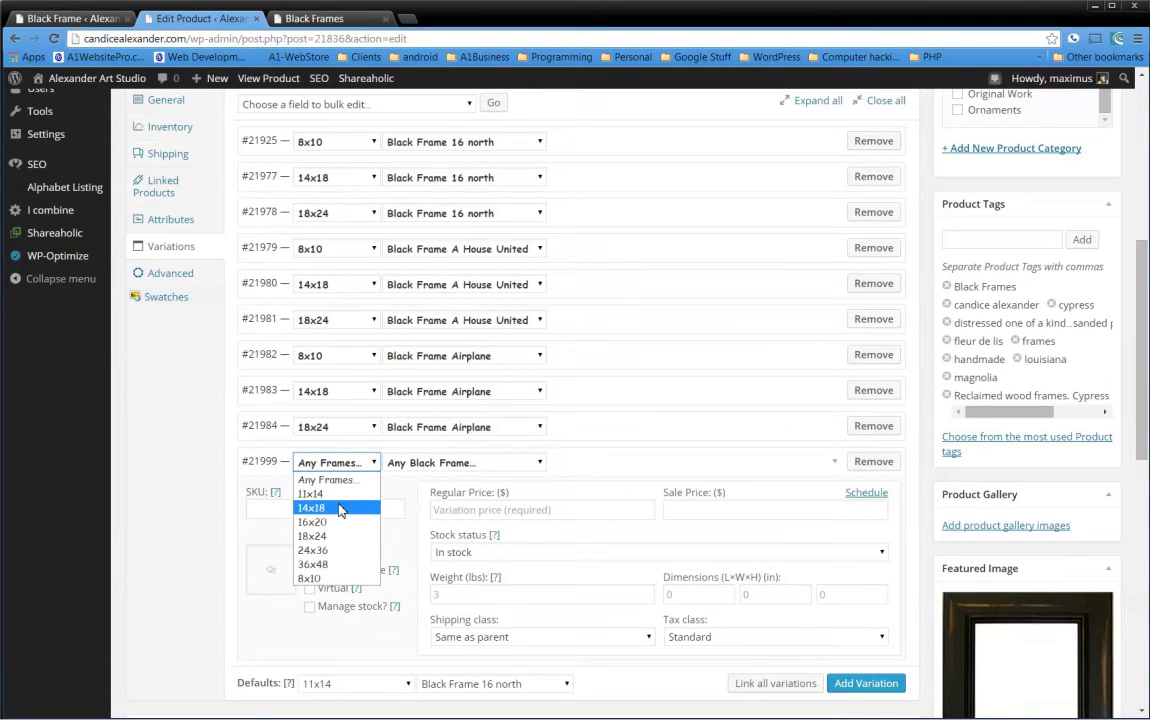
click(340, 508)
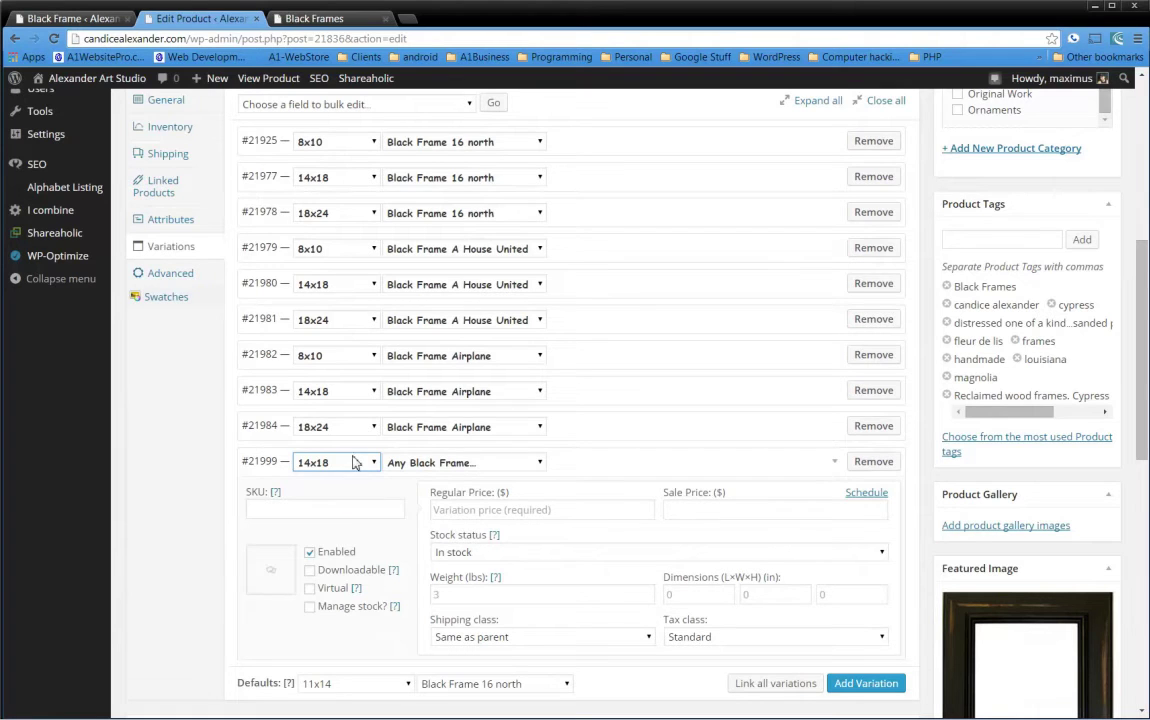
click(348, 468)
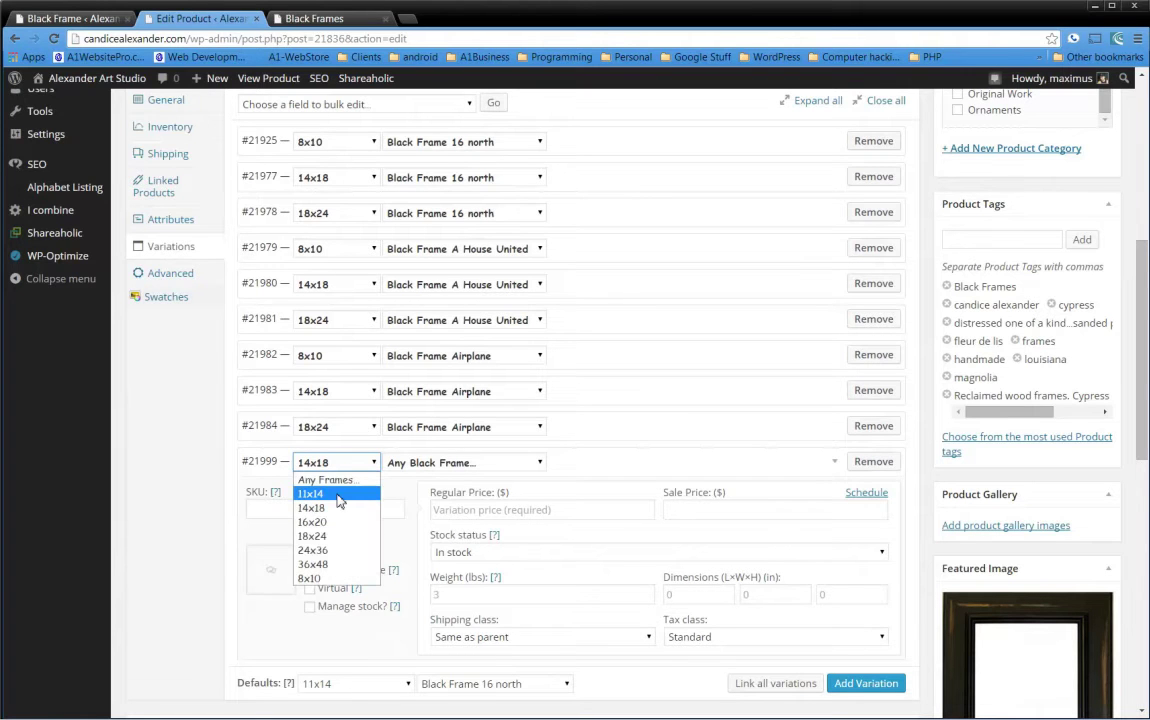
click(338, 494)
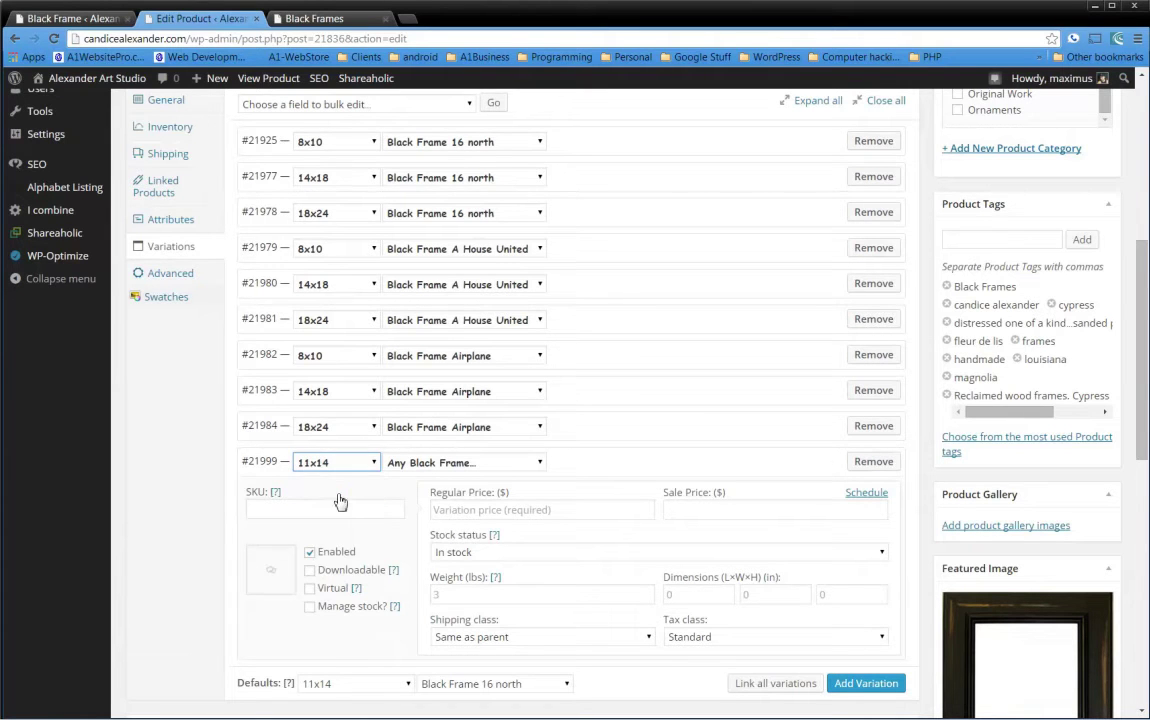
click(486, 467)
click(440, 493)
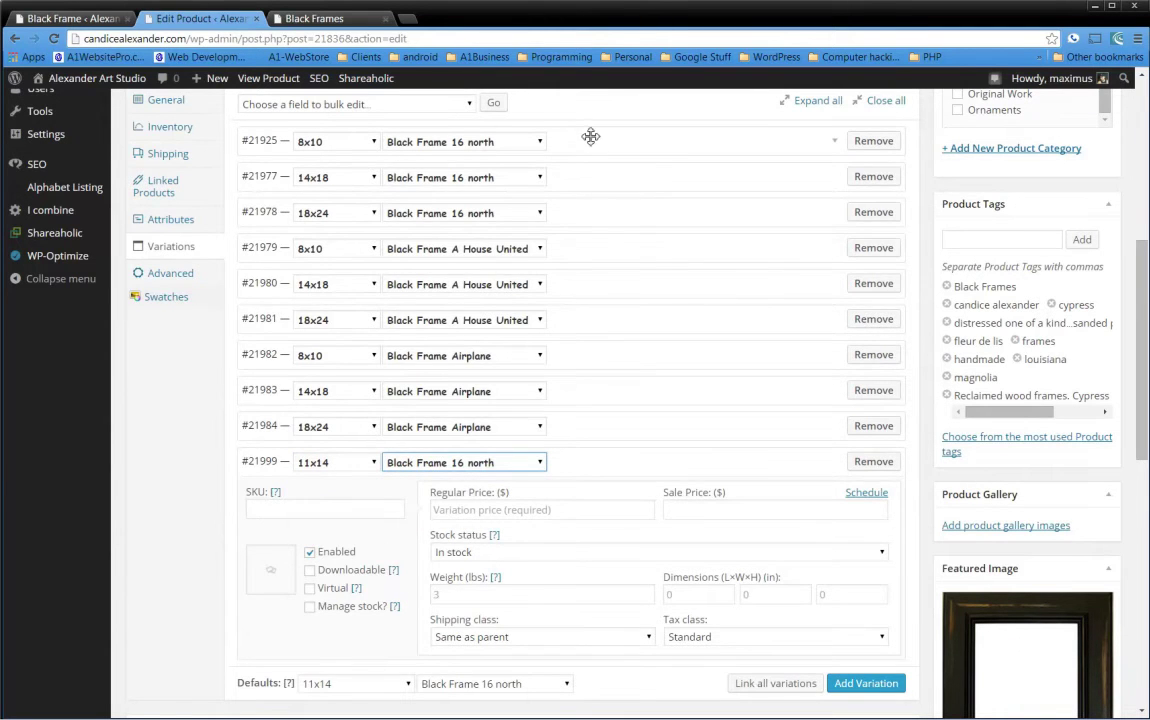
Paste the 8x10 variation's SKU BF16N810 into #21999's SKU and change its size digits
click(530, 132)
drag(318, 190, 247, 193)
key(ctrl+c)
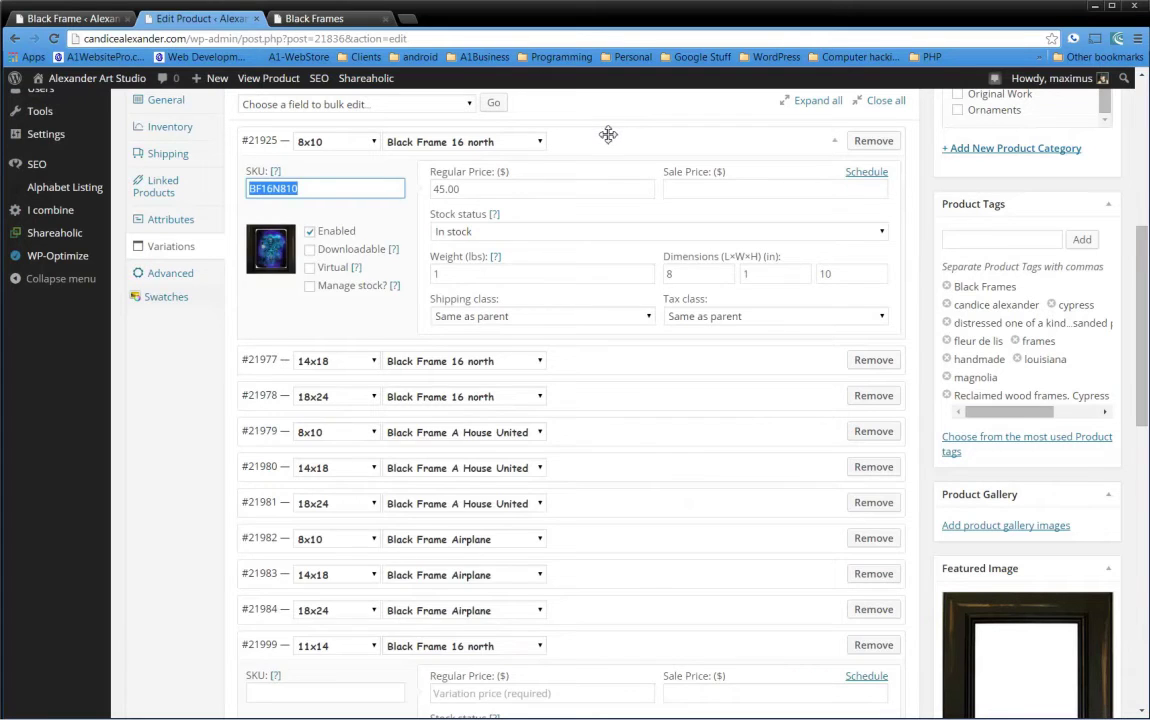
click(546, 128)
click(329, 512)
key(ctrl+v)
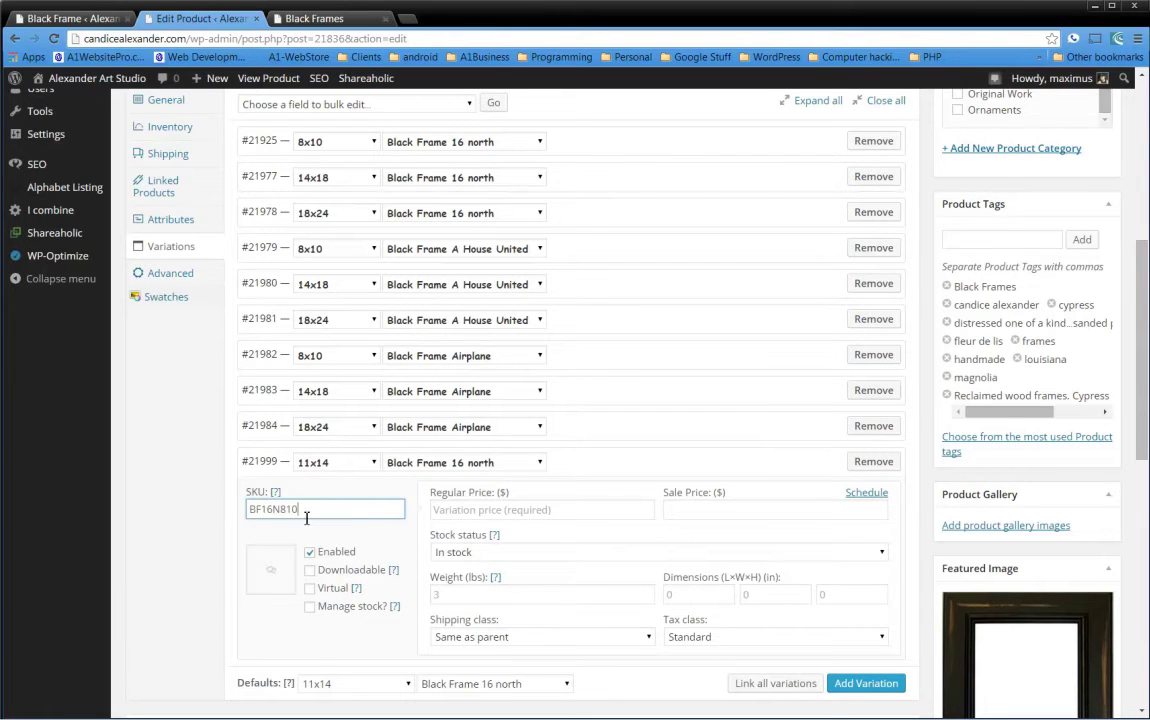
drag(300, 511, 285, 513)
text(114)
Change #21999's size to 16x20 and its SKU to BF16N1620
click(366, 463)
click(339, 530)
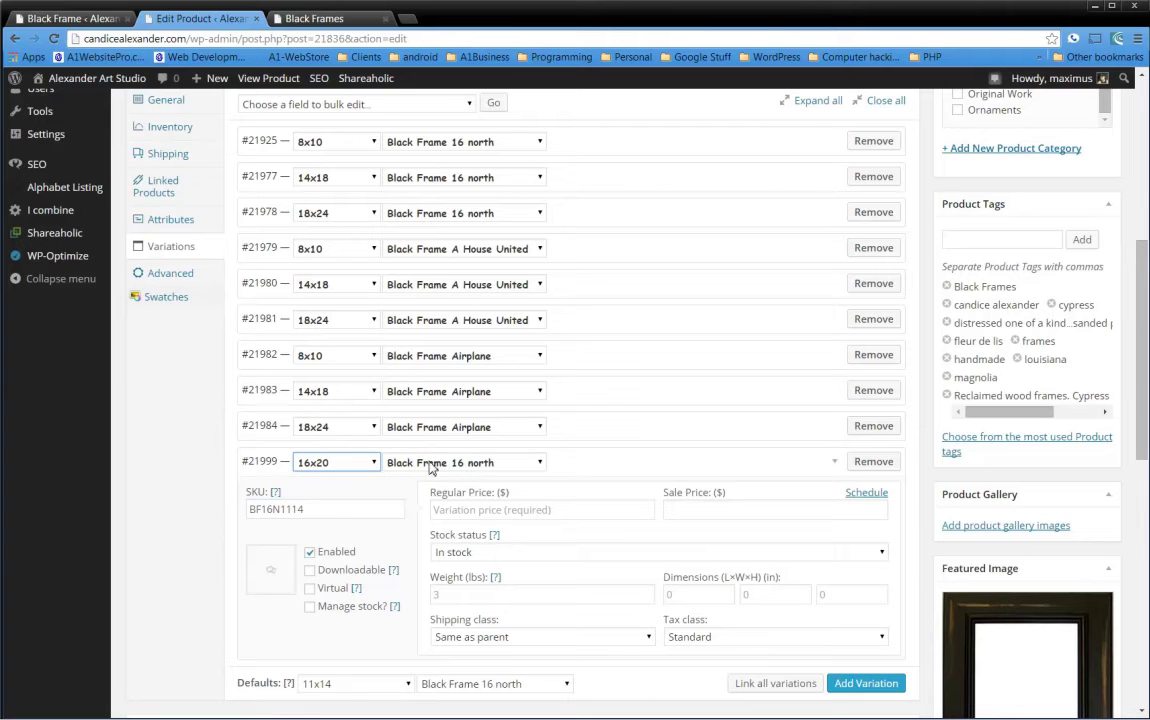
drag(321, 514, 284, 516)
text(1620)
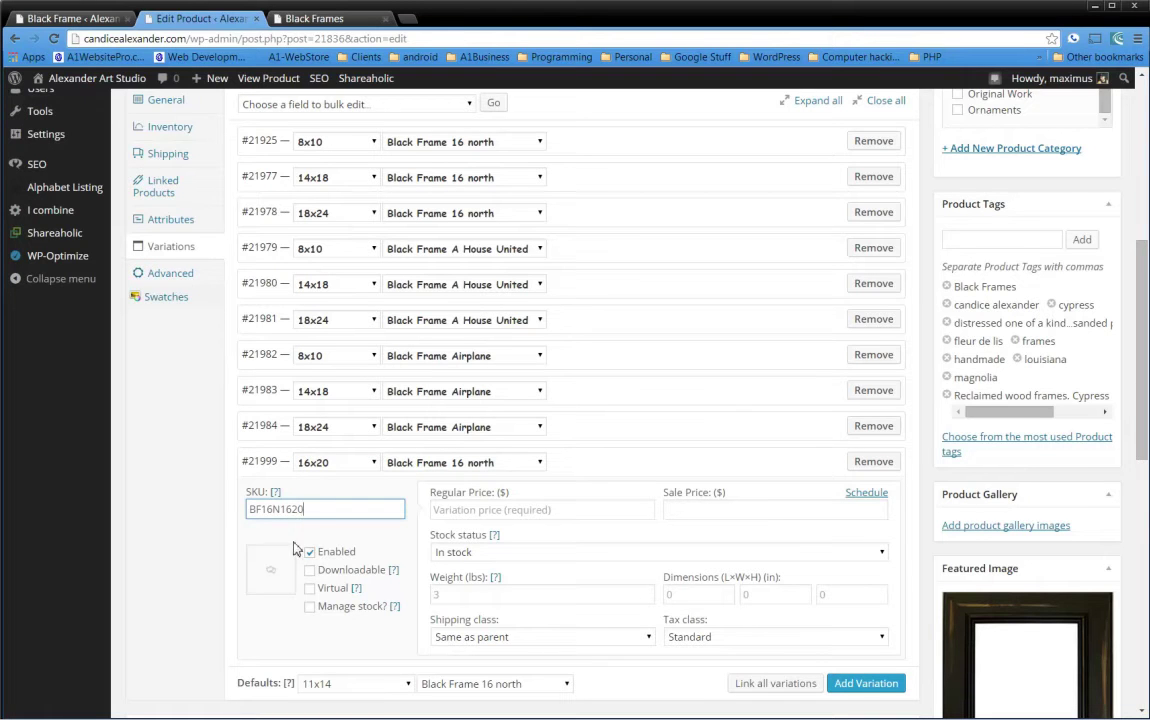
Set the BLACK-16noth artwork as variation #21999's image
click(271, 573)
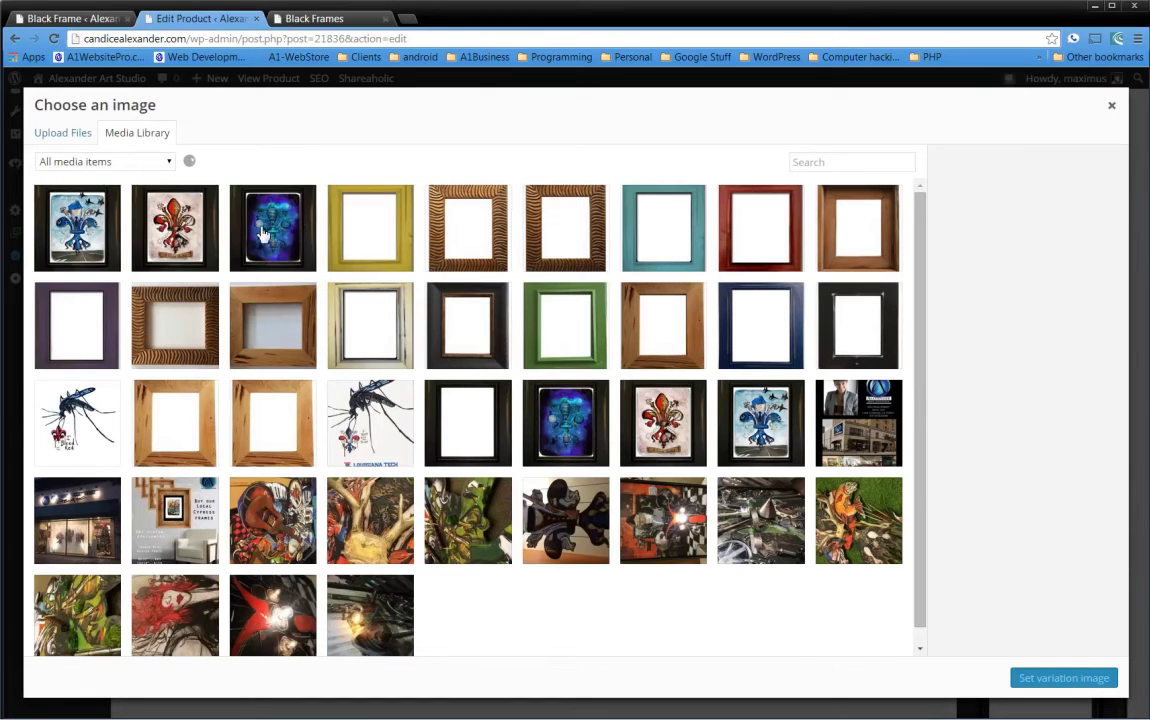
click(268, 232)
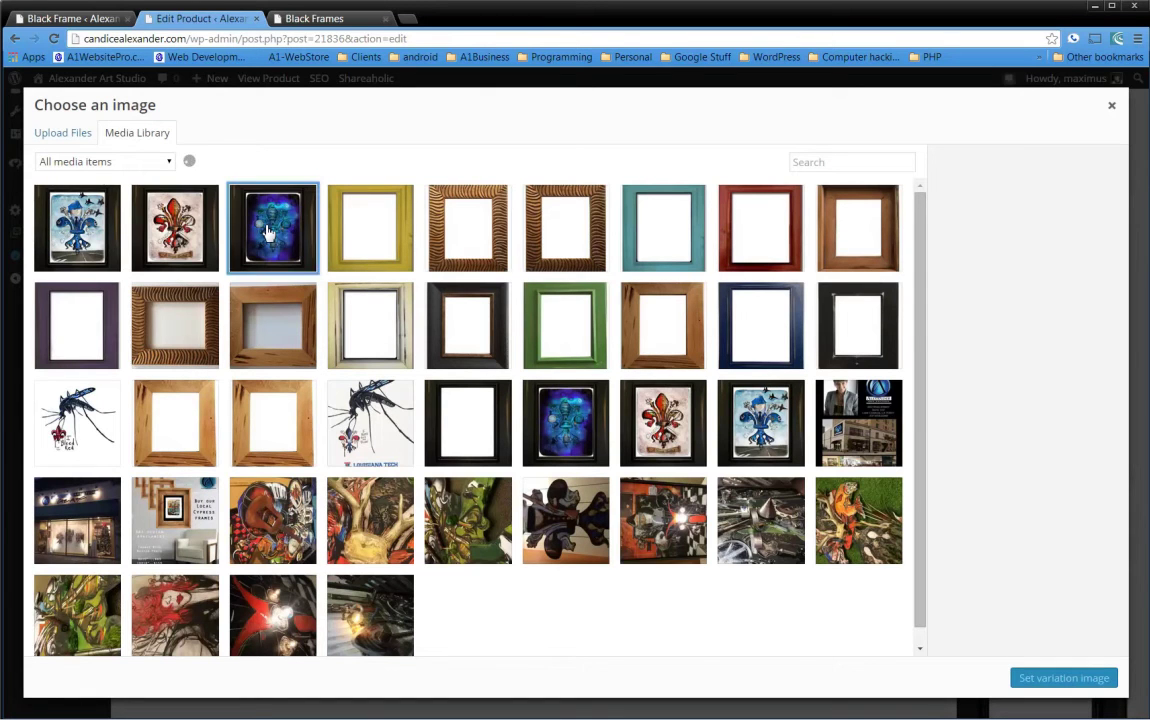
click(1051, 680)
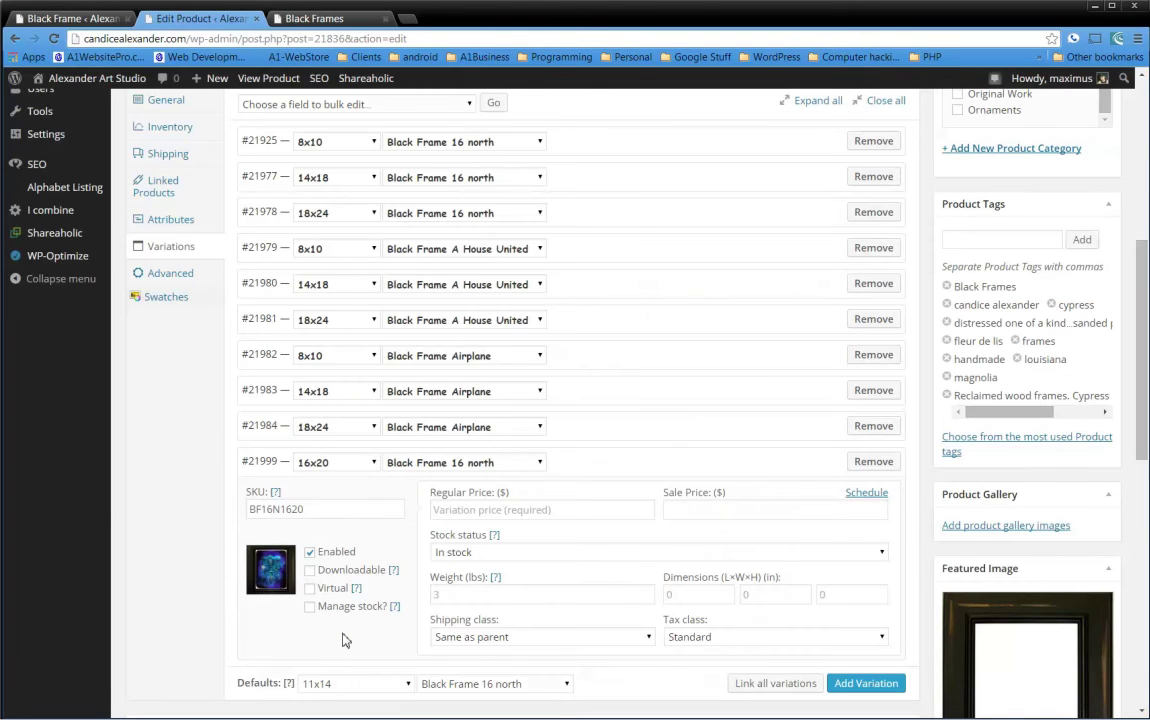
Enter regular price 99, weight 1 and dimensions 16 × 1 × 20, then collapse the variation
click(488, 514)
text(99)
click(461, 598)
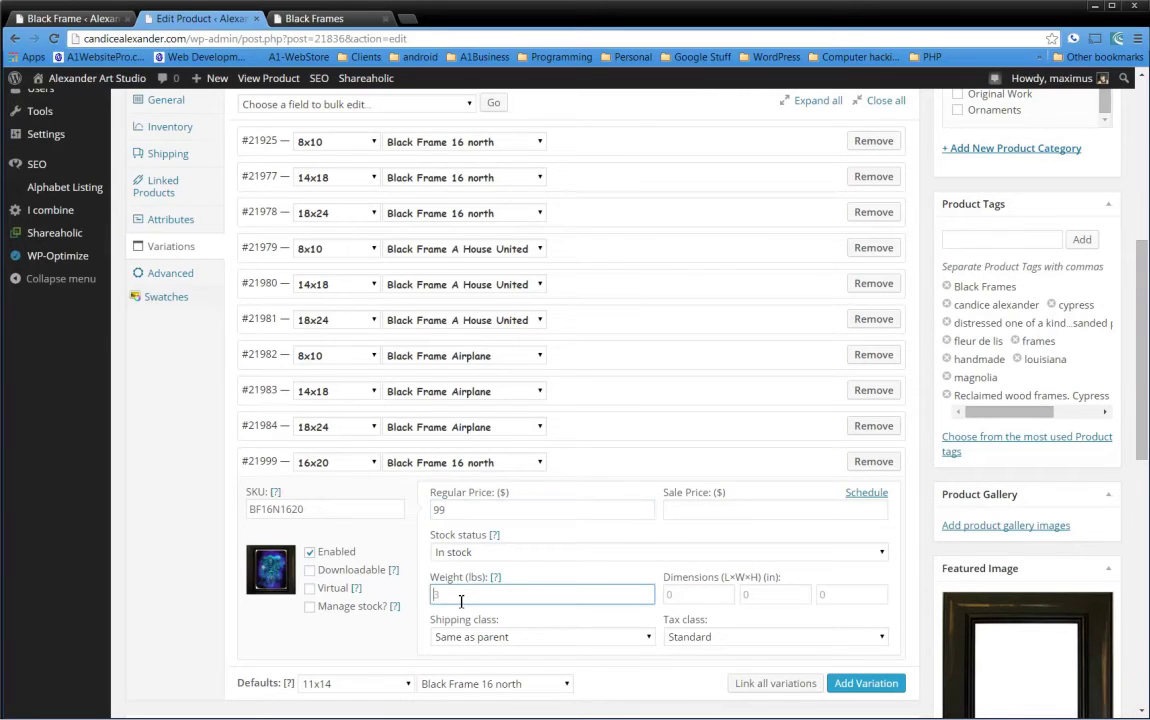
text(1)
click(687, 592)
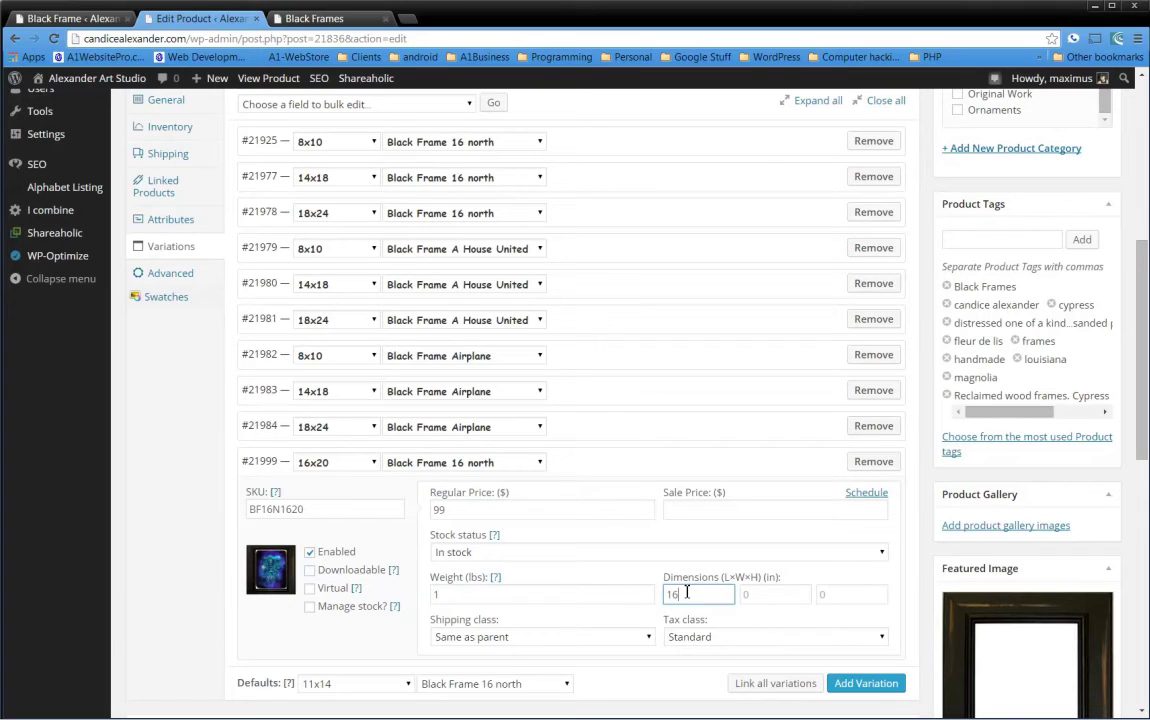
text(16)
key(Tab)
key(Tab)
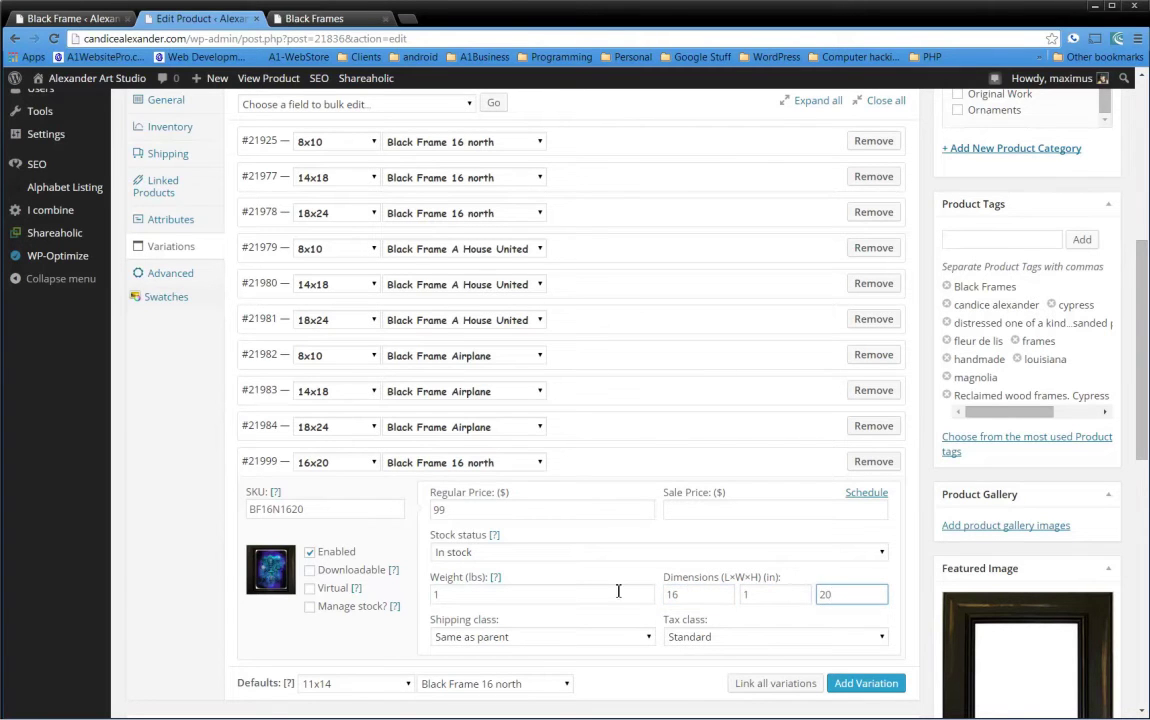
scroll(569, 595, down, 1)
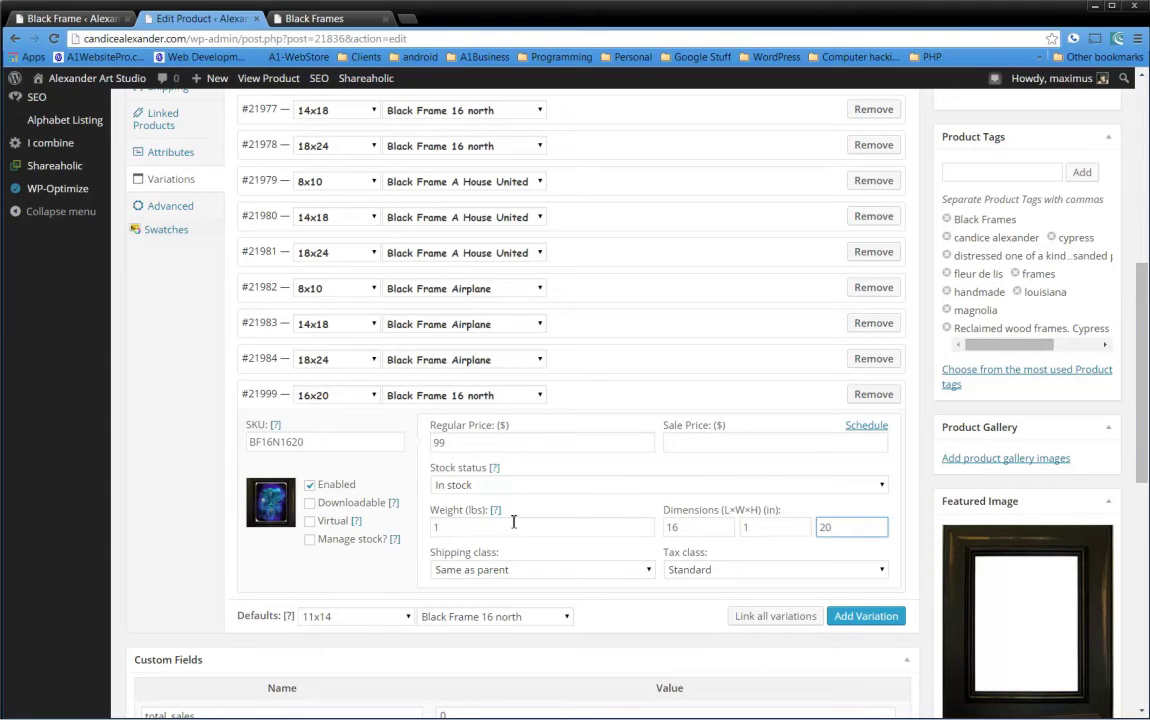
click(711, 439)
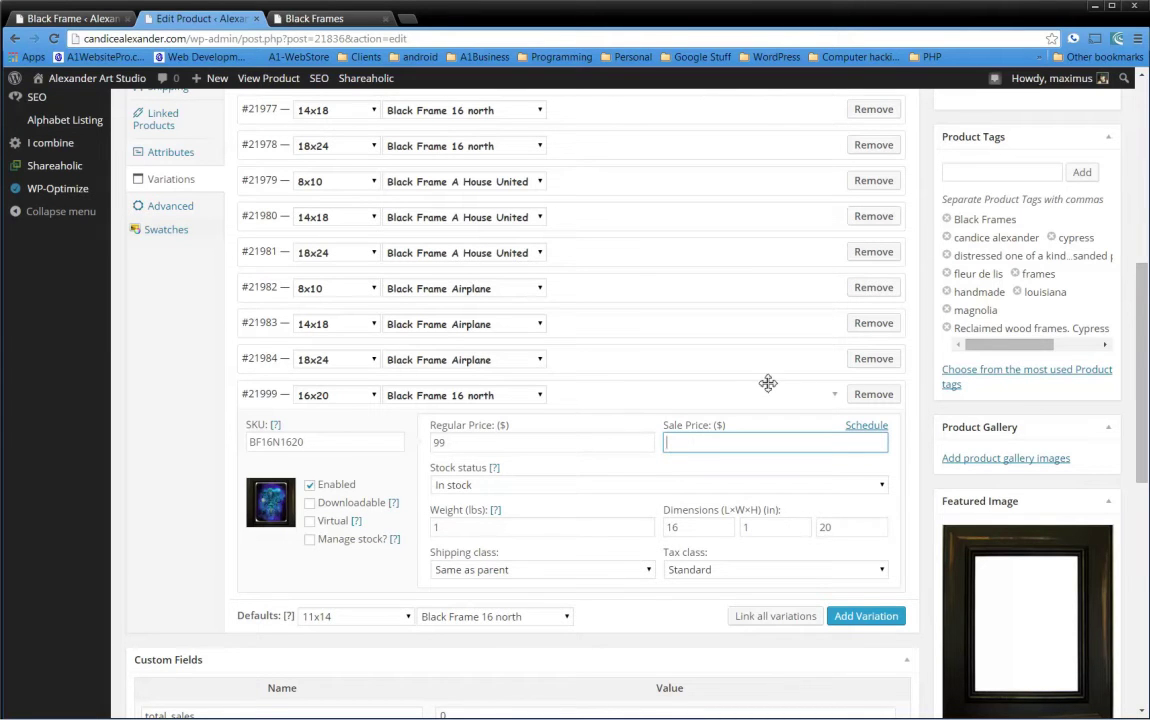
click(833, 398)
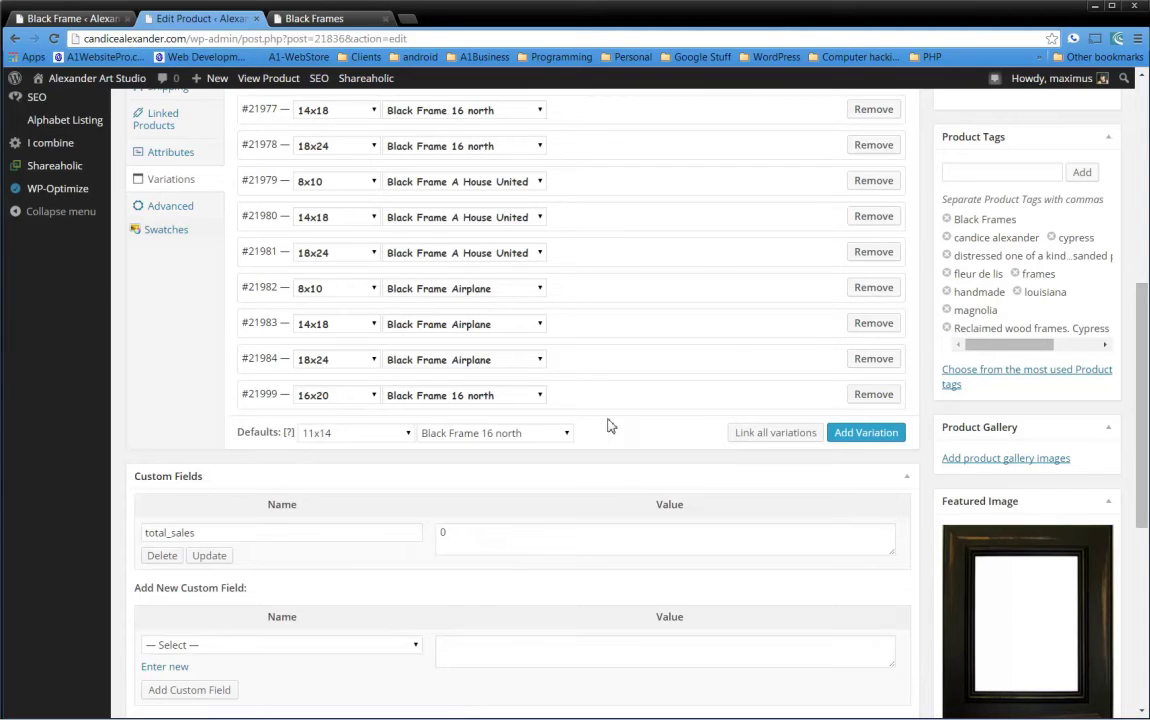
Drag the 16x20 variation beneath the 8x10 one and update the Black Frames product
scroll(596, 435, up, 2)
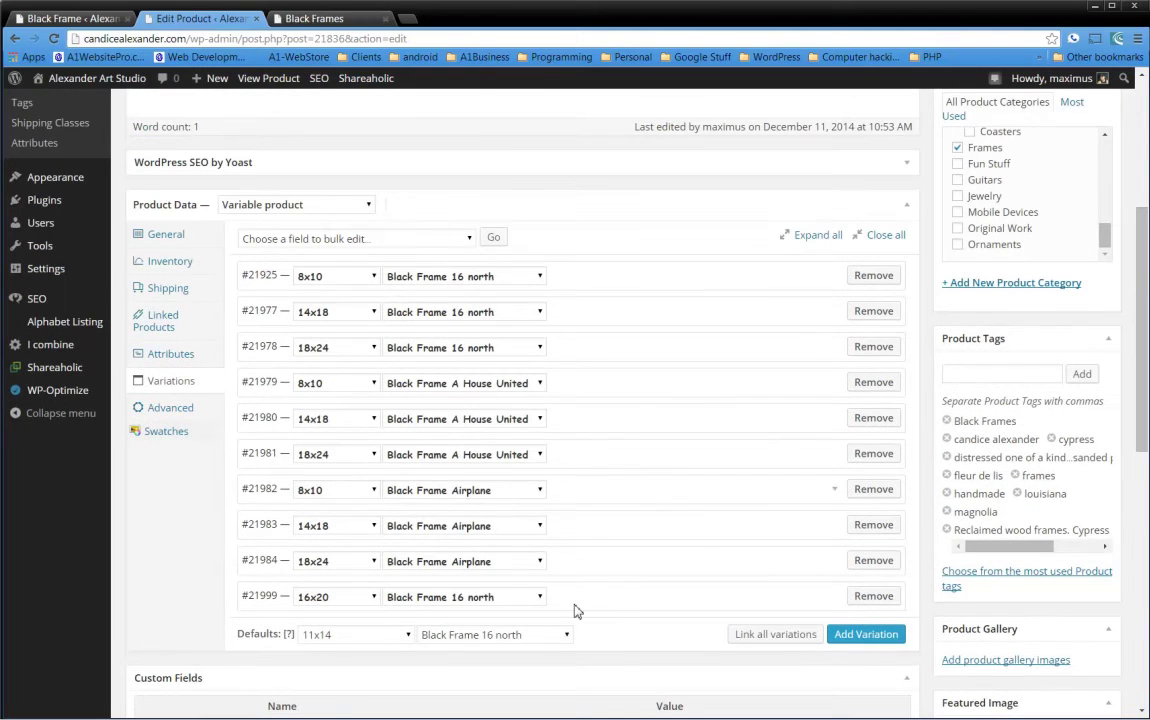
drag(580, 598, 596, 307)
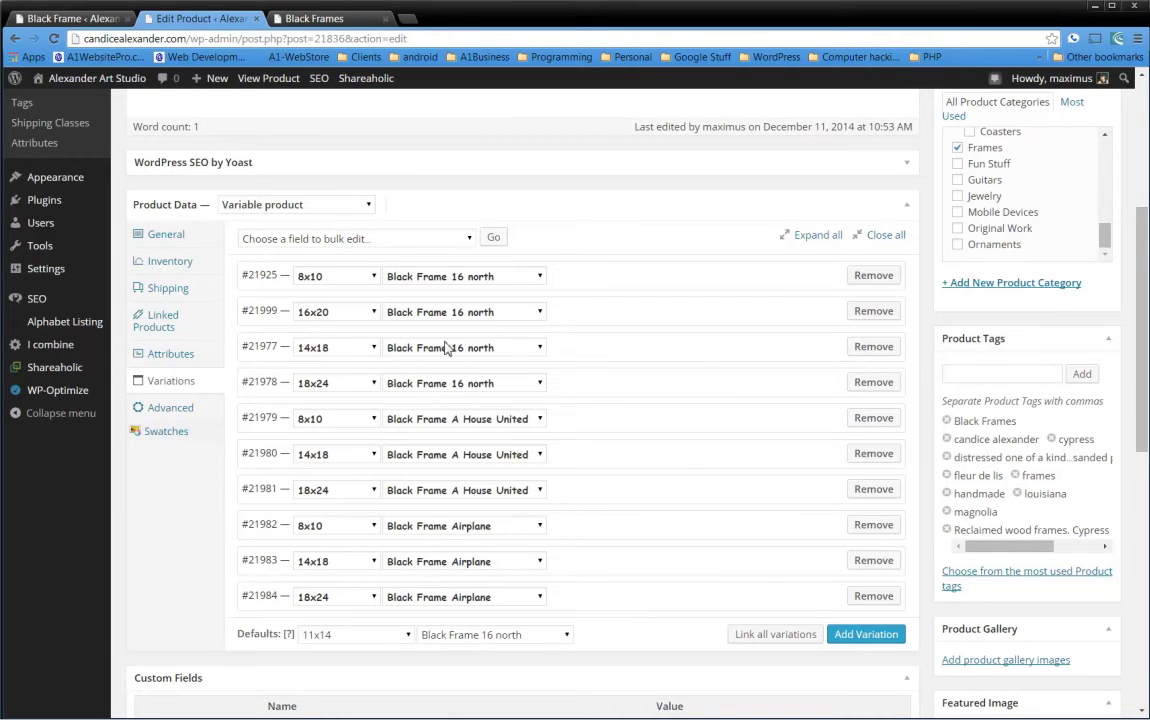
scroll(935, 380, up, 3)
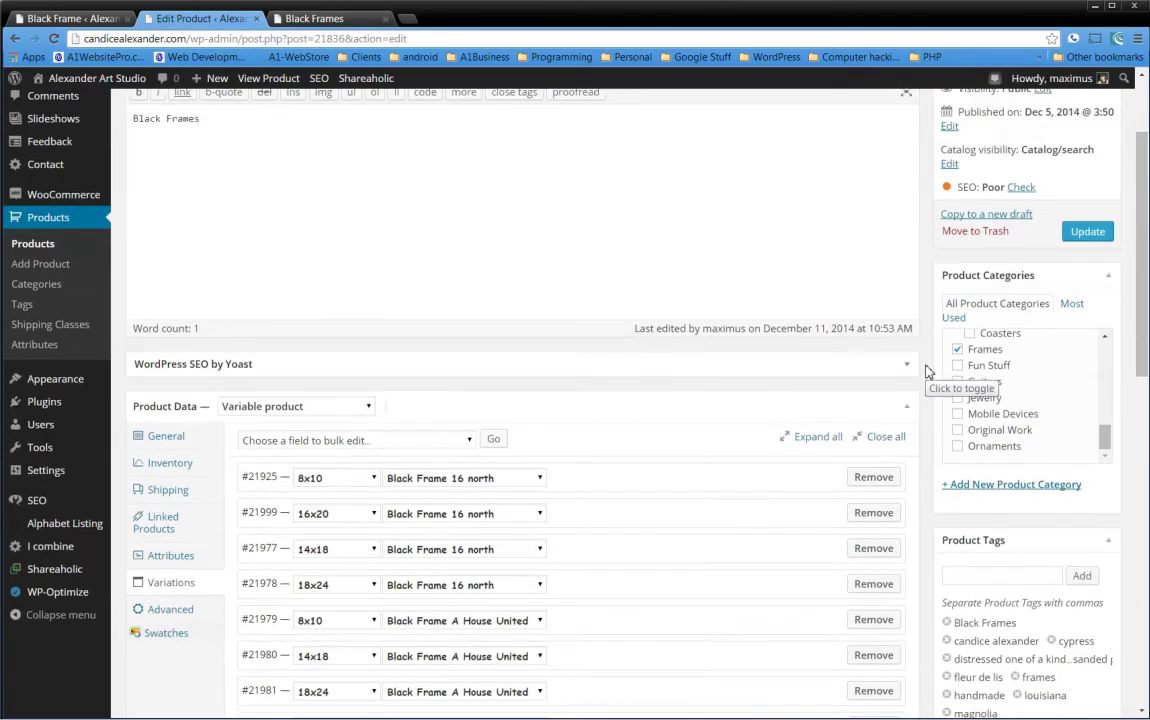
click(1087, 299)
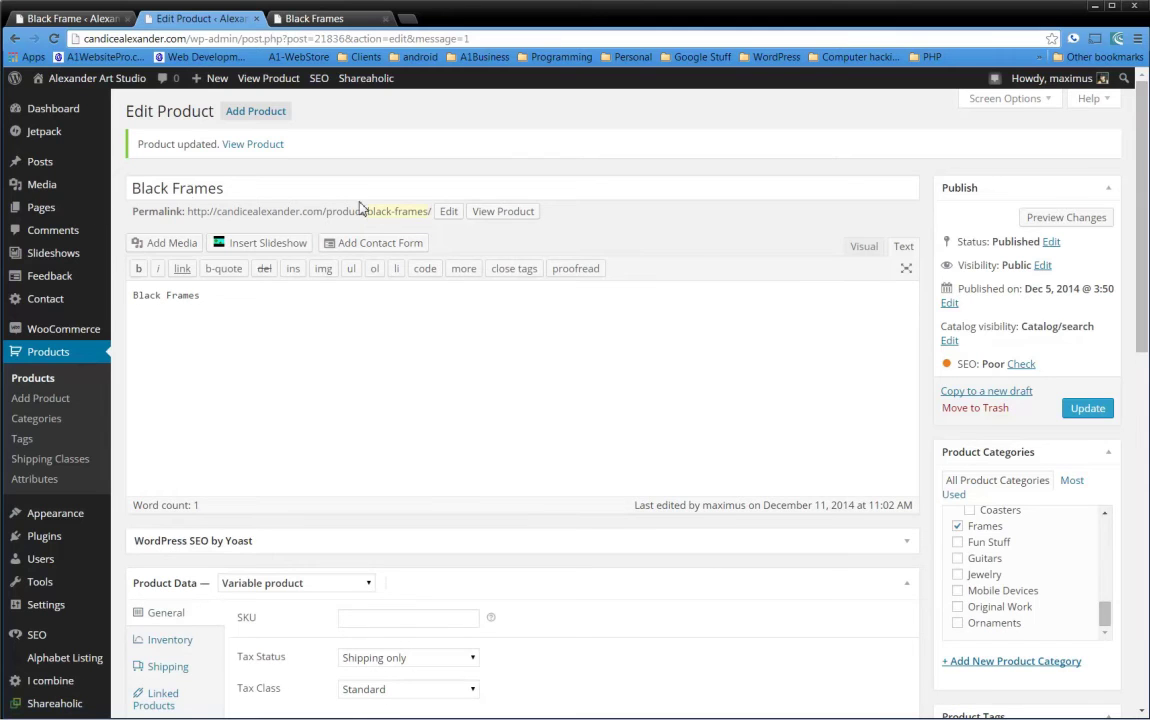
Reload the Black Frames product page and try 14x18 with the A House United artwork
click(326, 19)
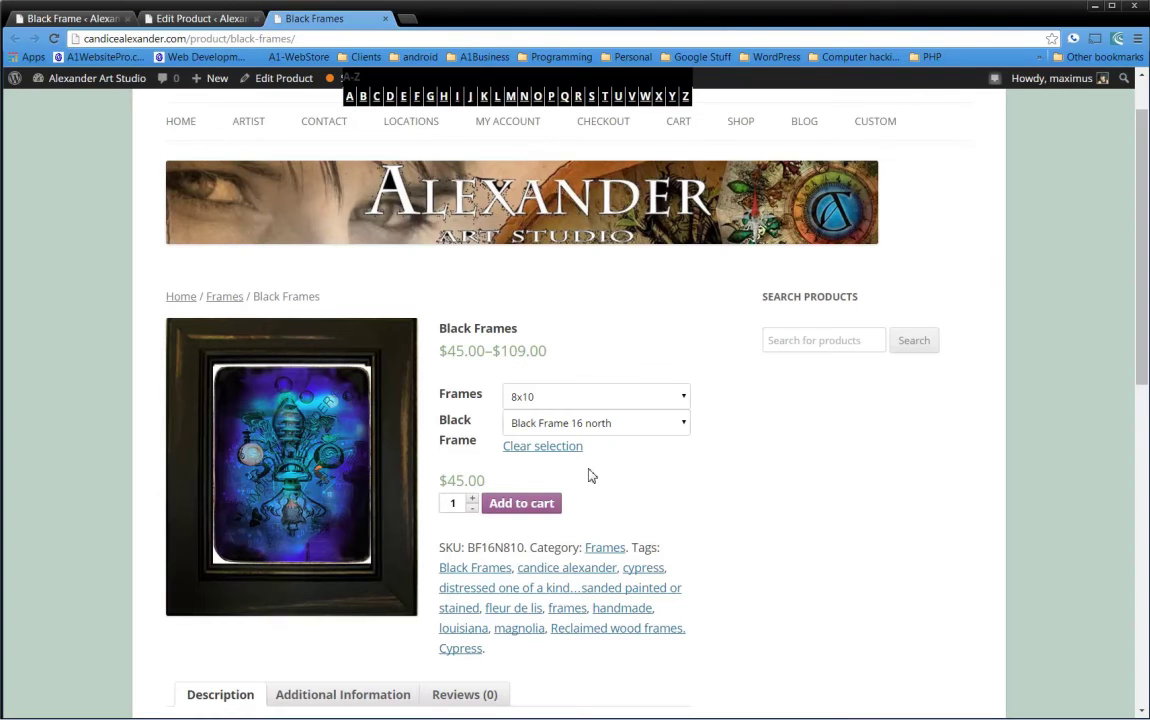
click(305, 39)
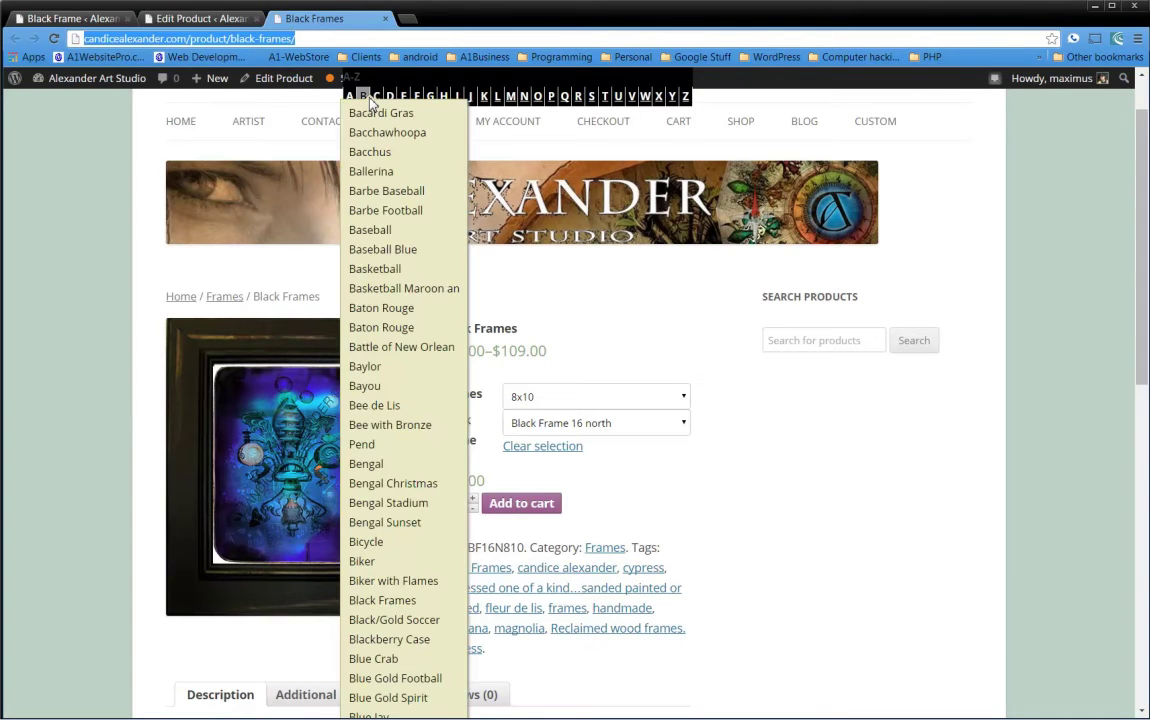
key(Return)
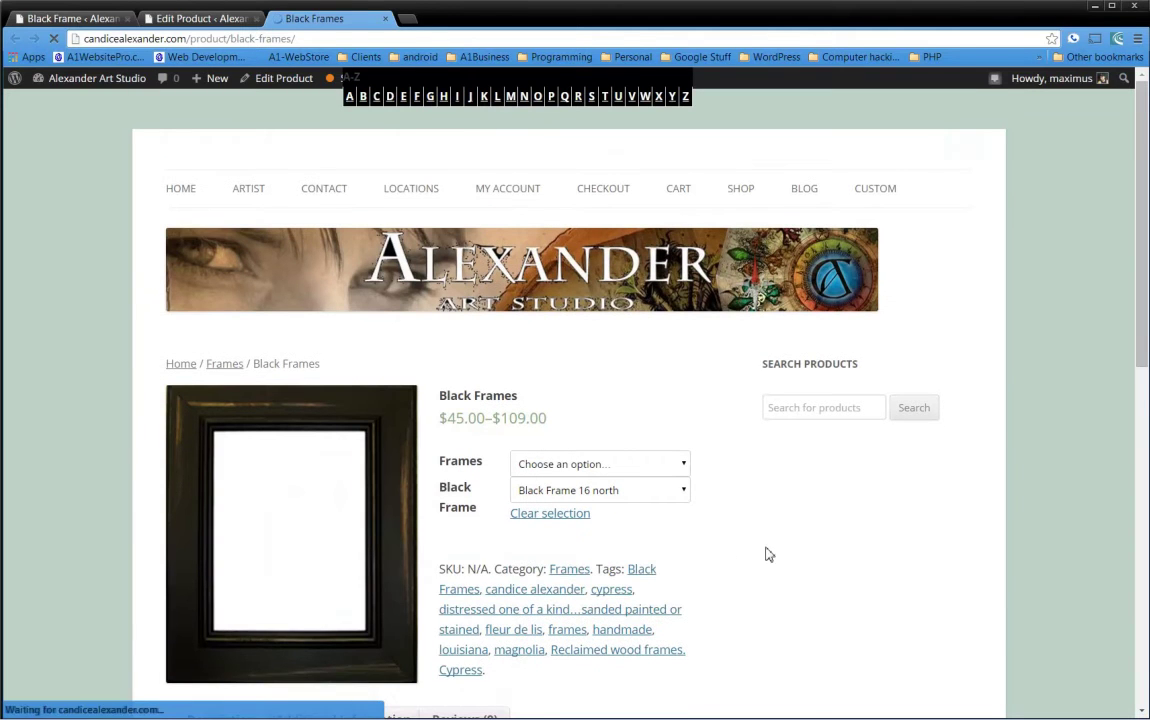
click(676, 472)
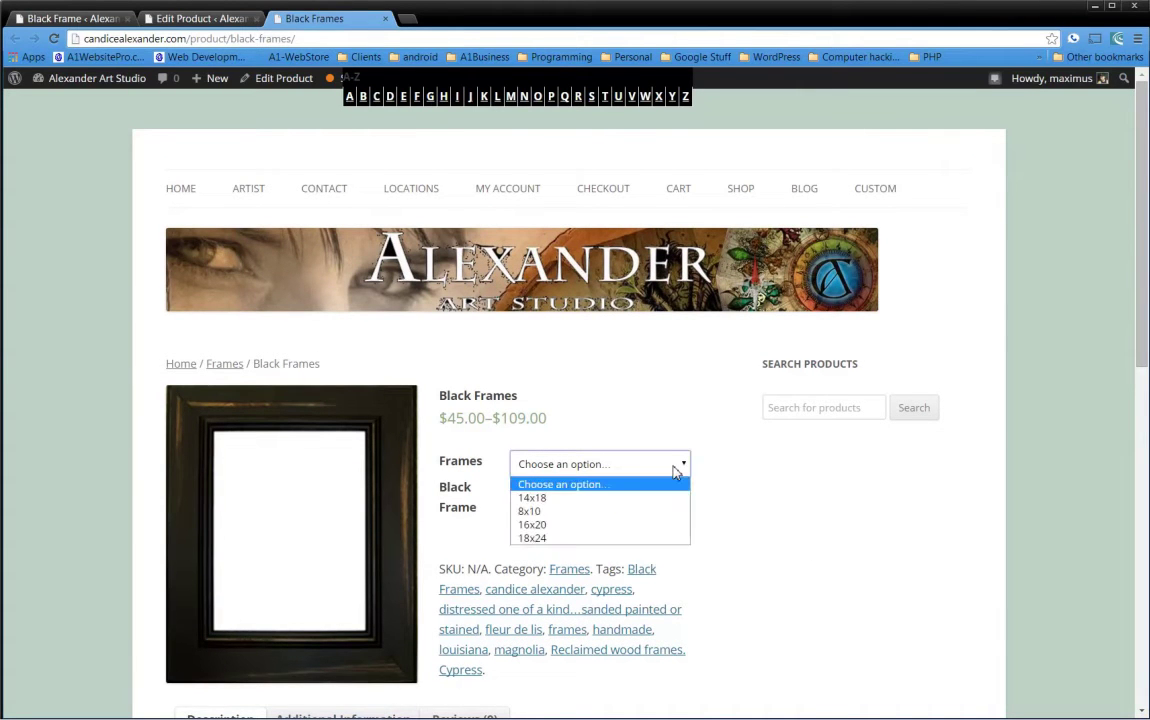
click(603, 497)
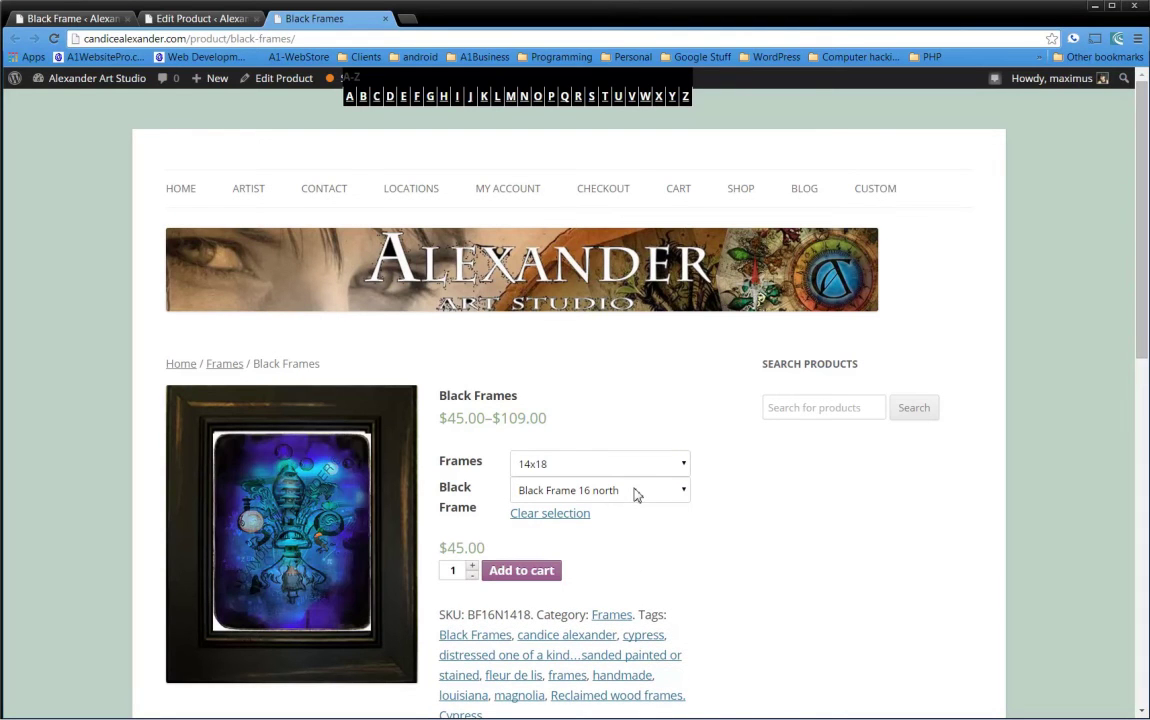
click(636, 495)
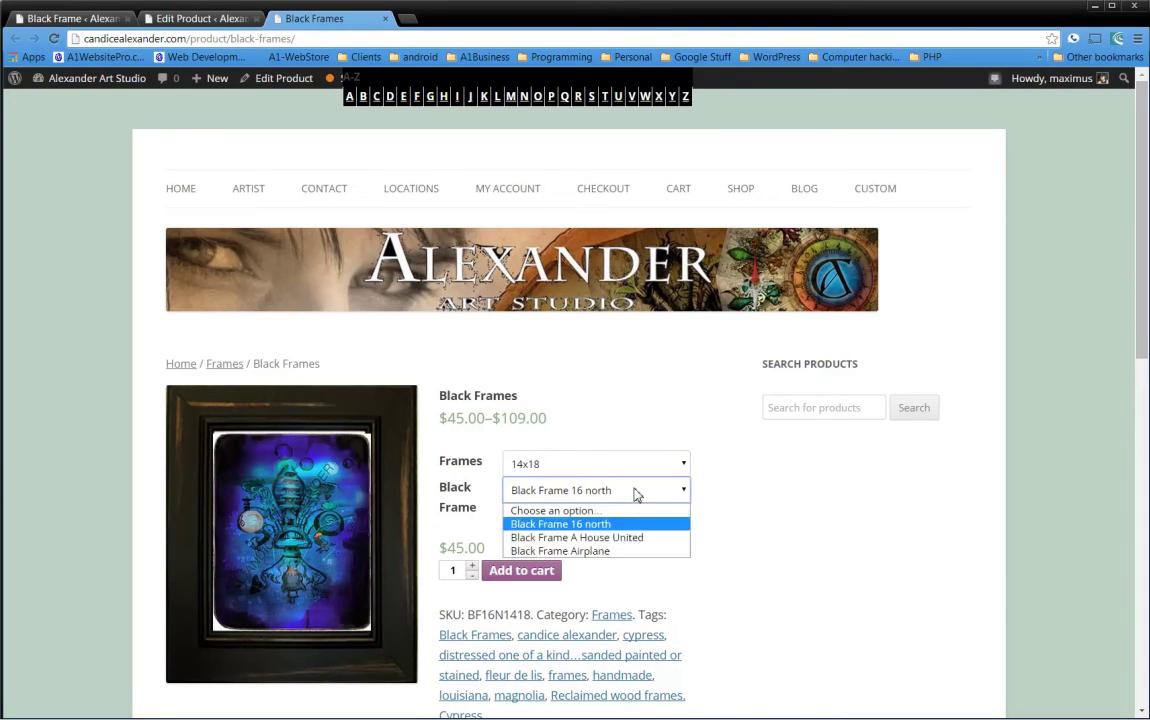
click(620, 538)
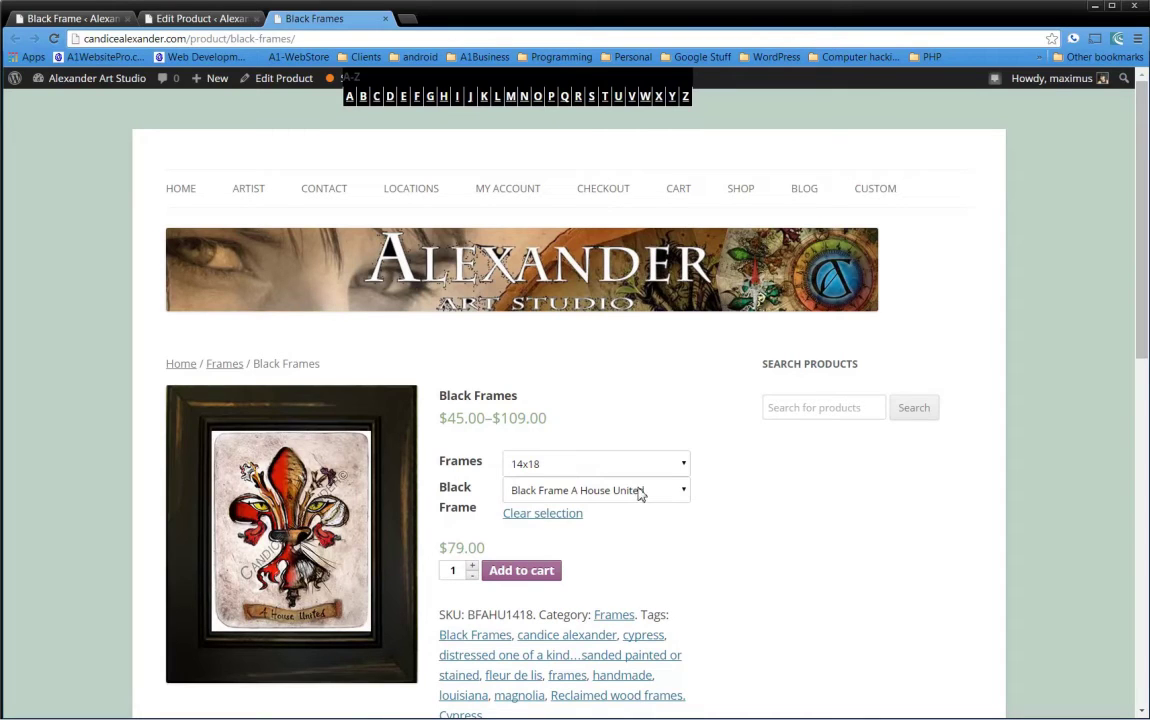
Switch the artwork to Airplane, then try 8x10 with the 16 north artwork
click(646, 490)
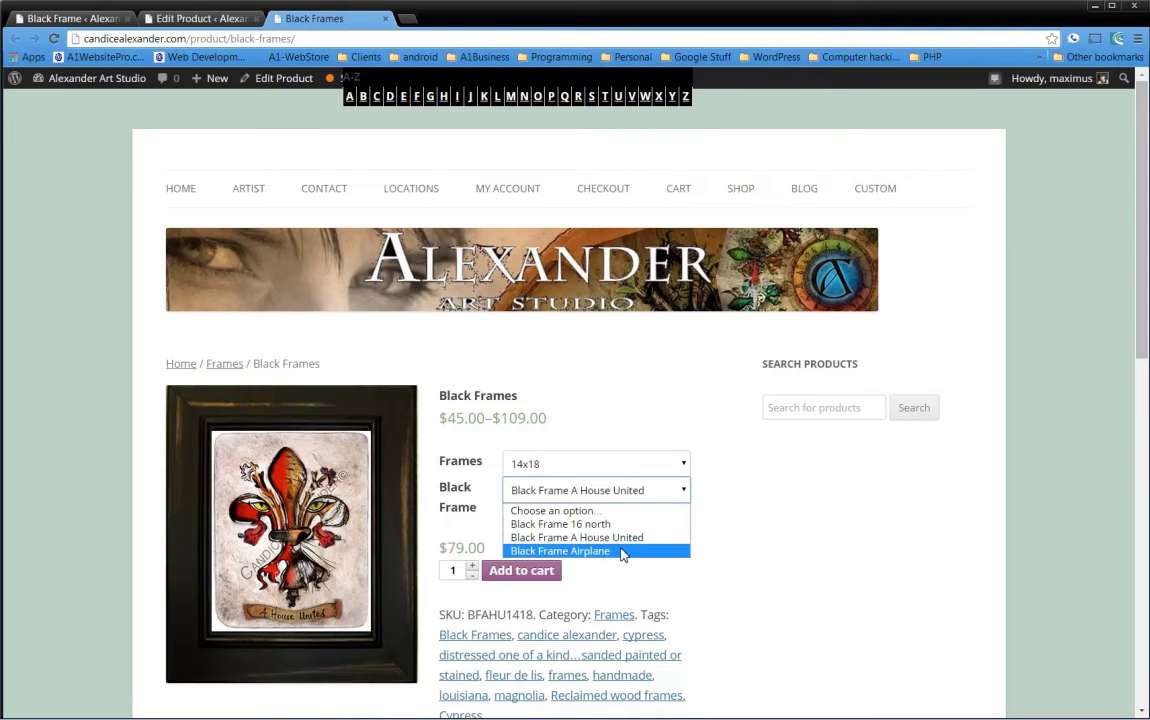
click(622, 548)
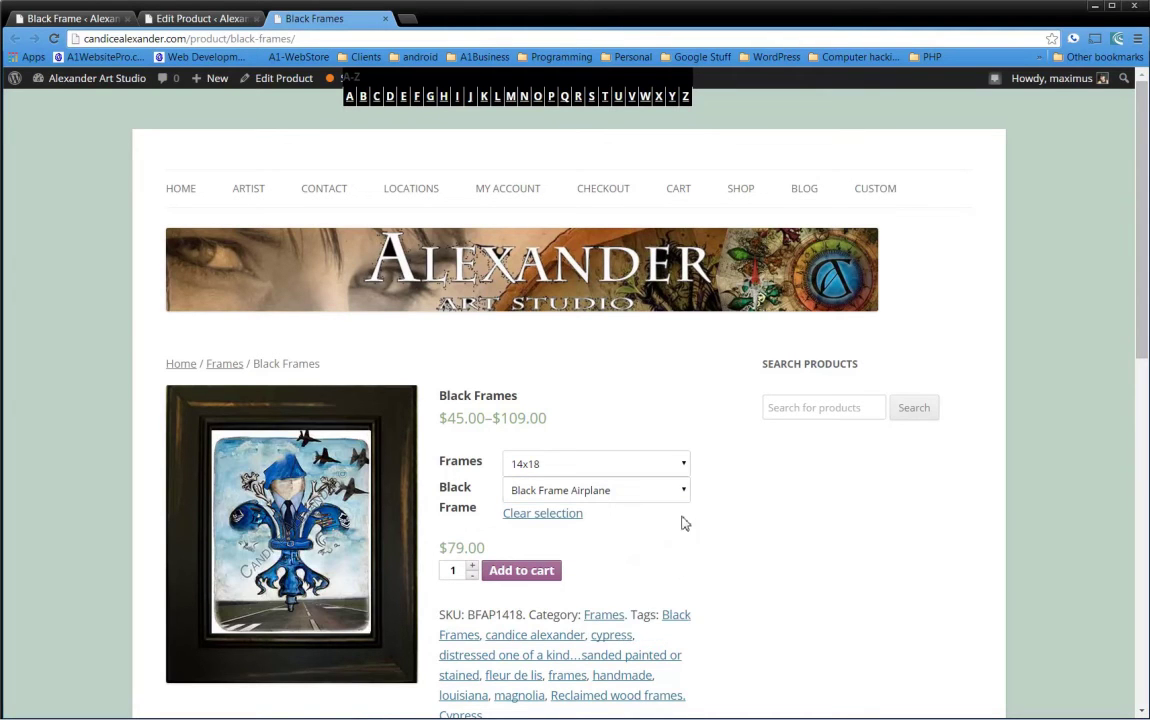
click(668, 470)
click(630, 509)
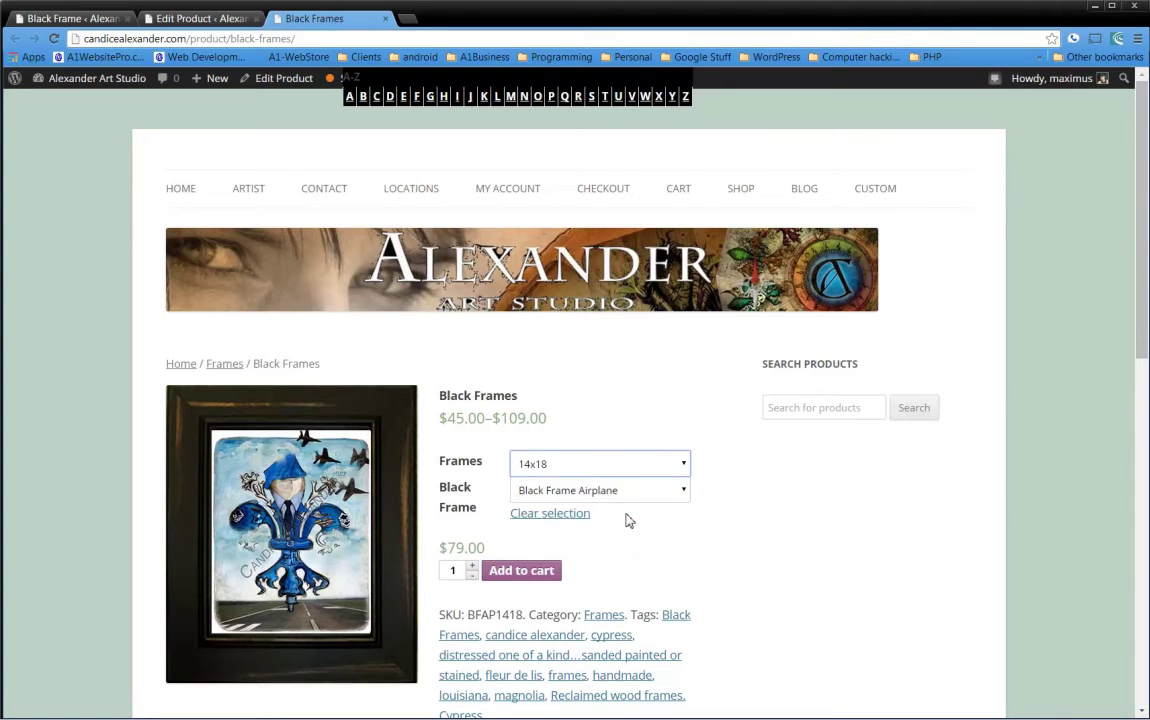
click(655, 463)
click(680, 465)
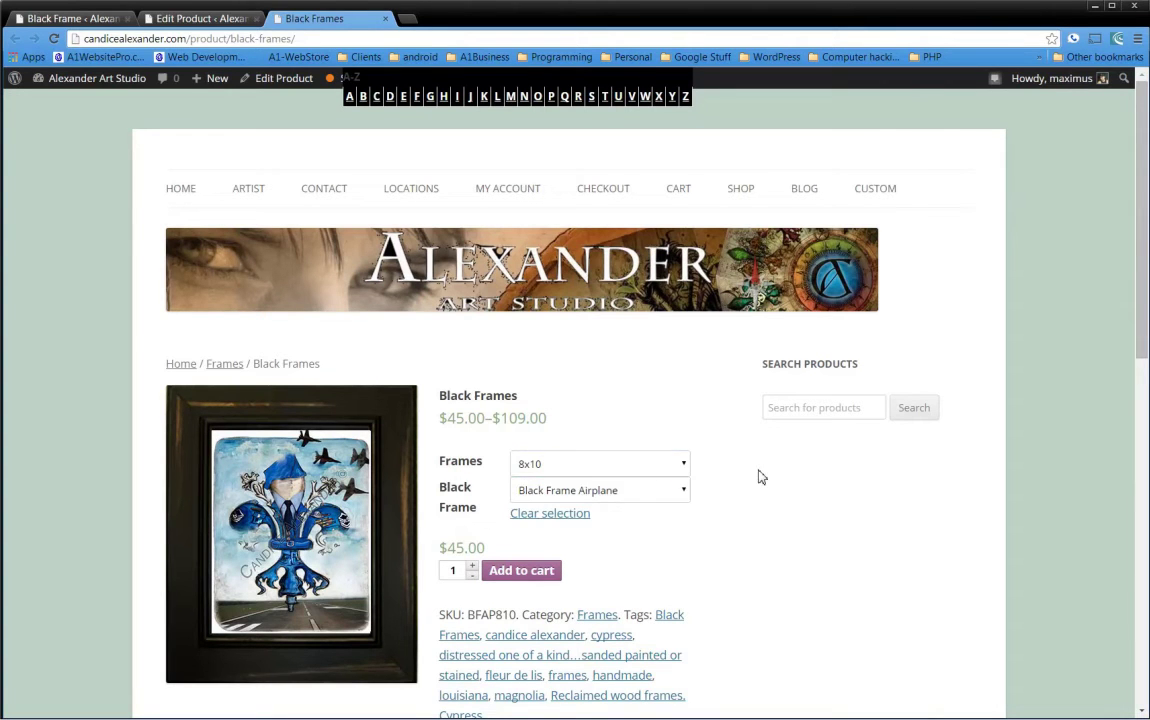
click(668, 490)
click(631, 526)
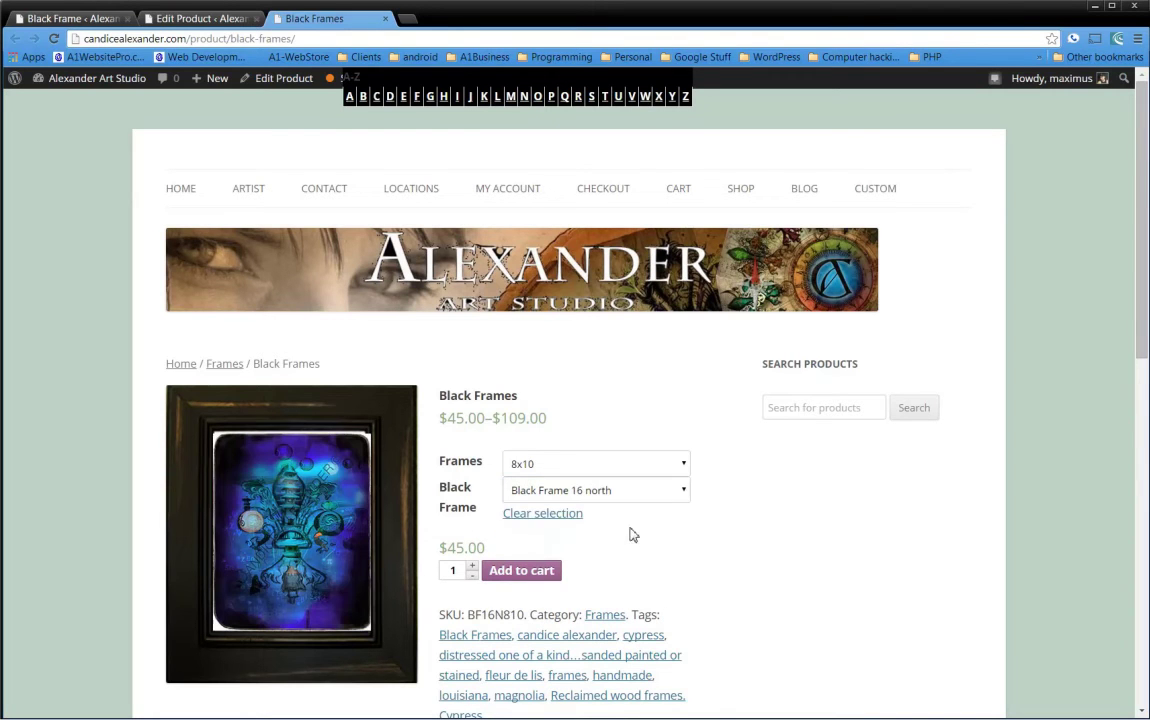
Keep 8x10 and change the artwork to A House United to check its price, image and SKU
click(658, 468)
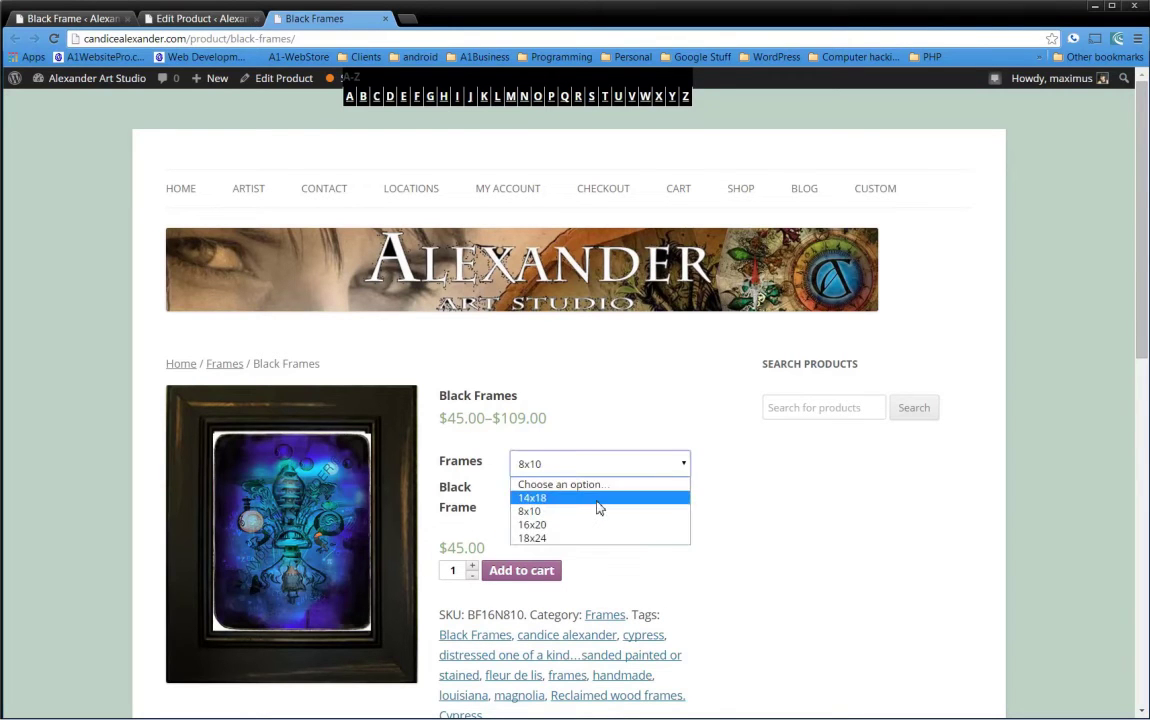
click(785, 495)
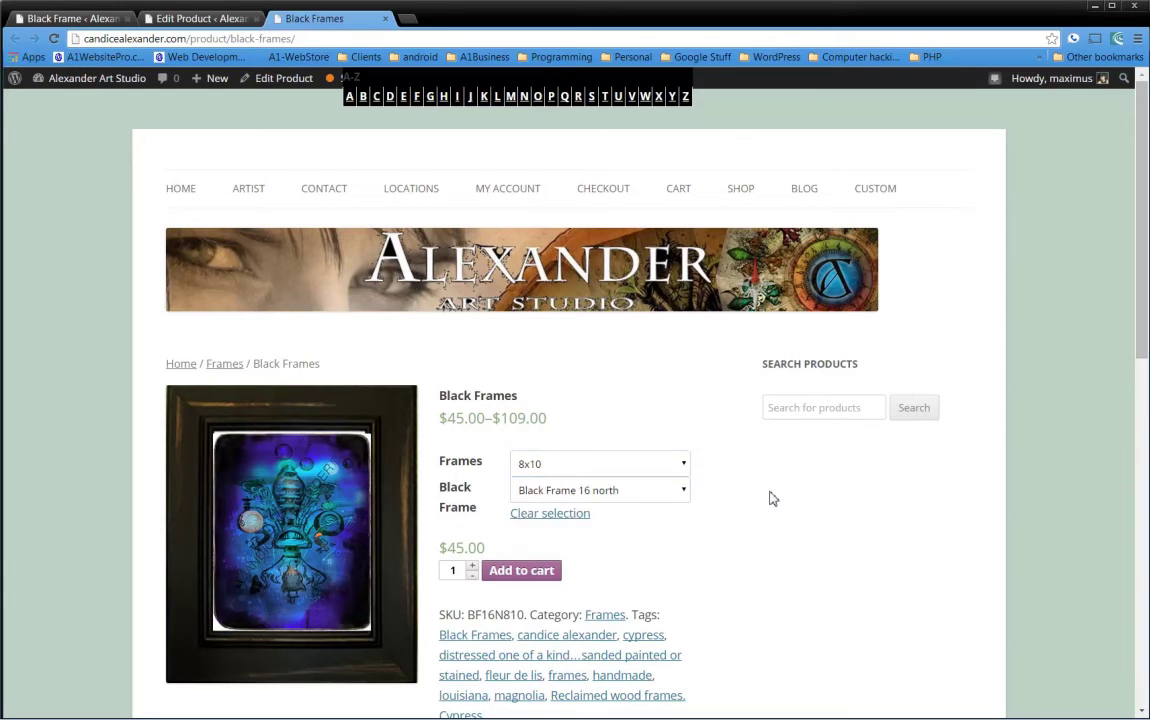
click(663, 492)
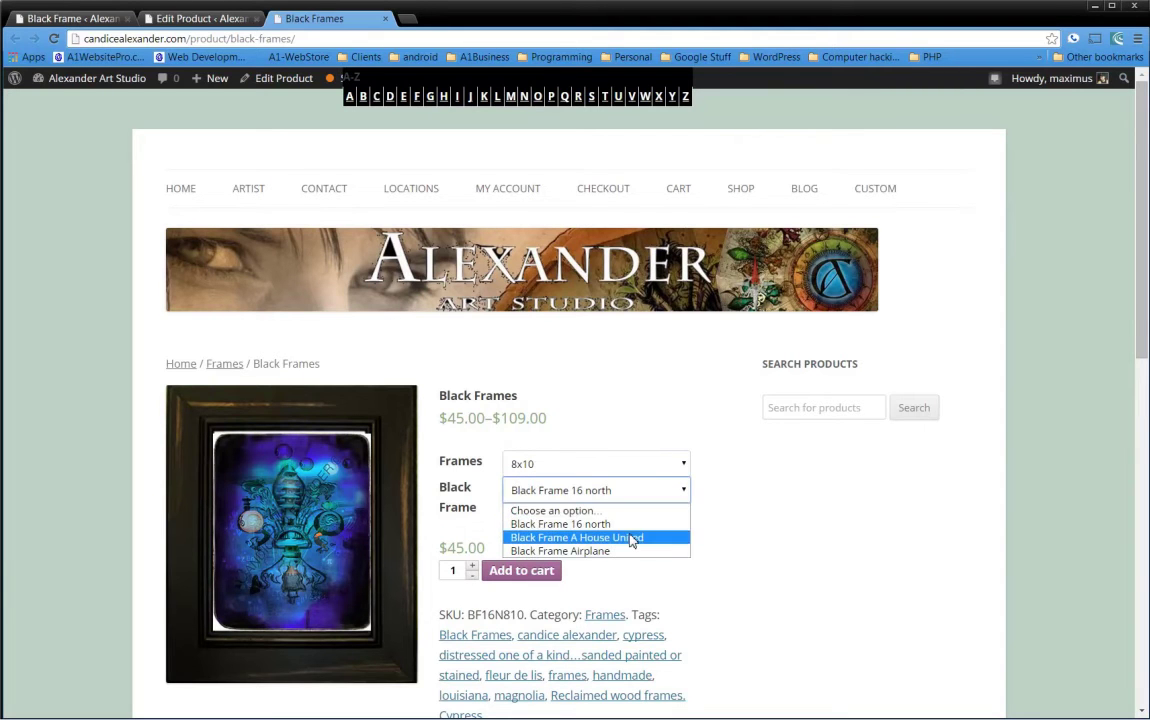
click(631, 538)
click(668, 462)
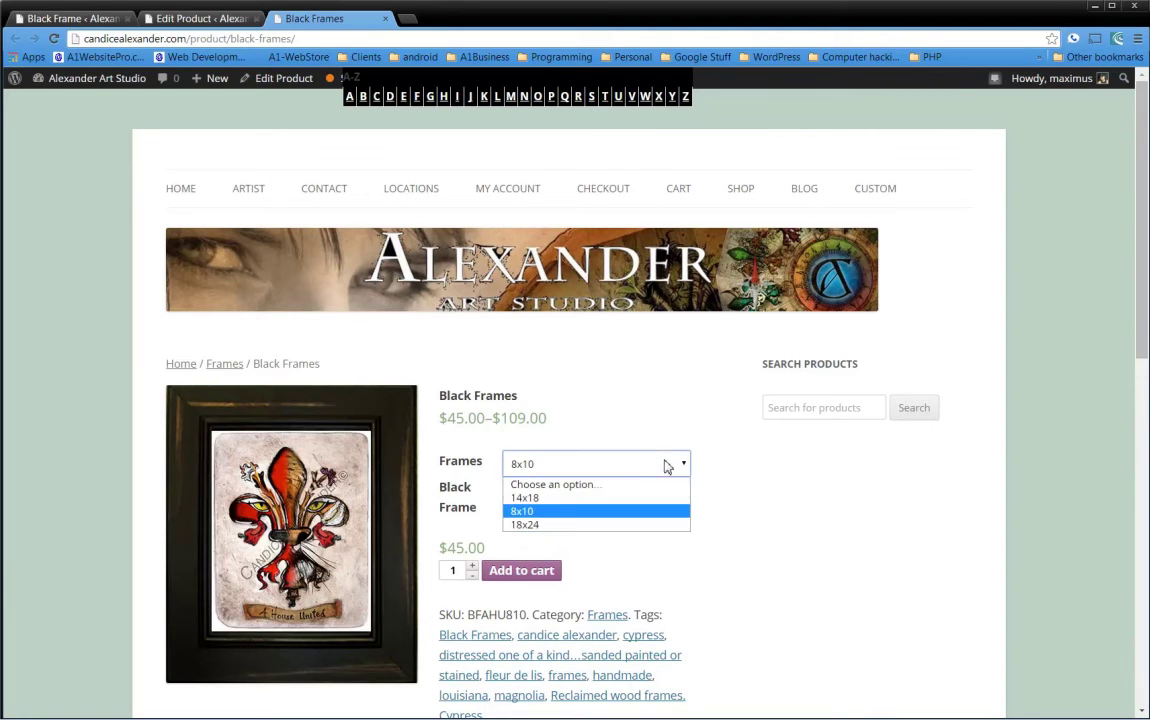
click(744, 530)
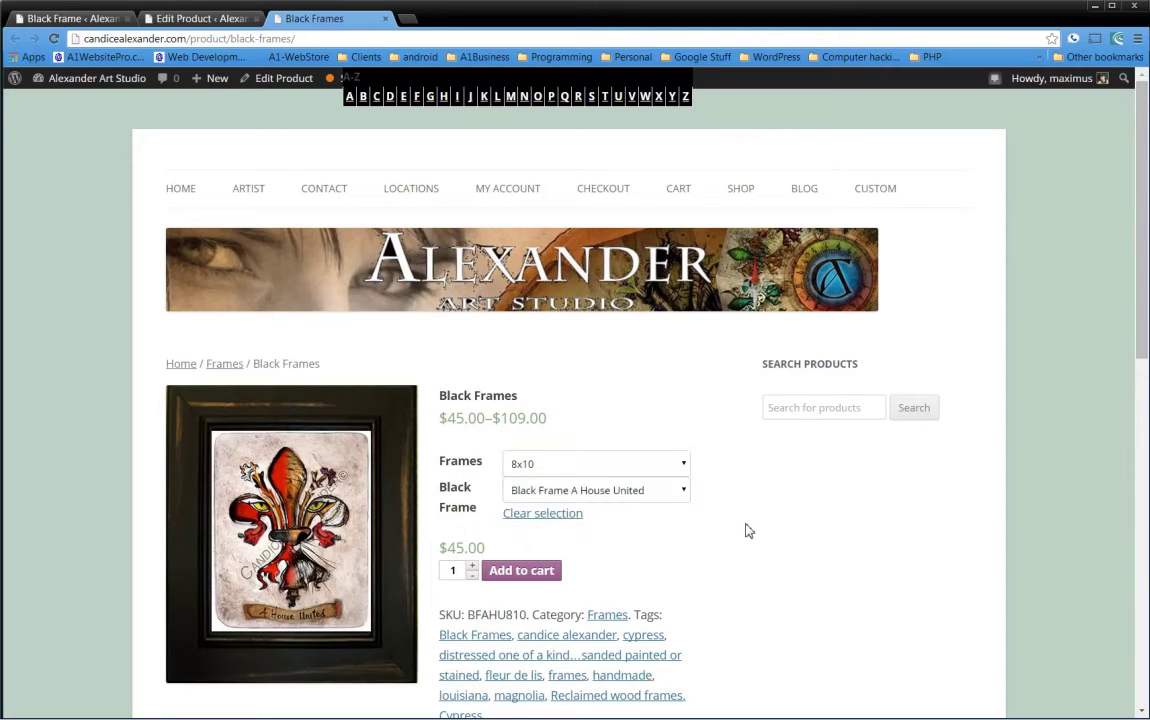
In the Variations panel, set the default form values to 16x20 and Black Frame A House United
click(212, 21)
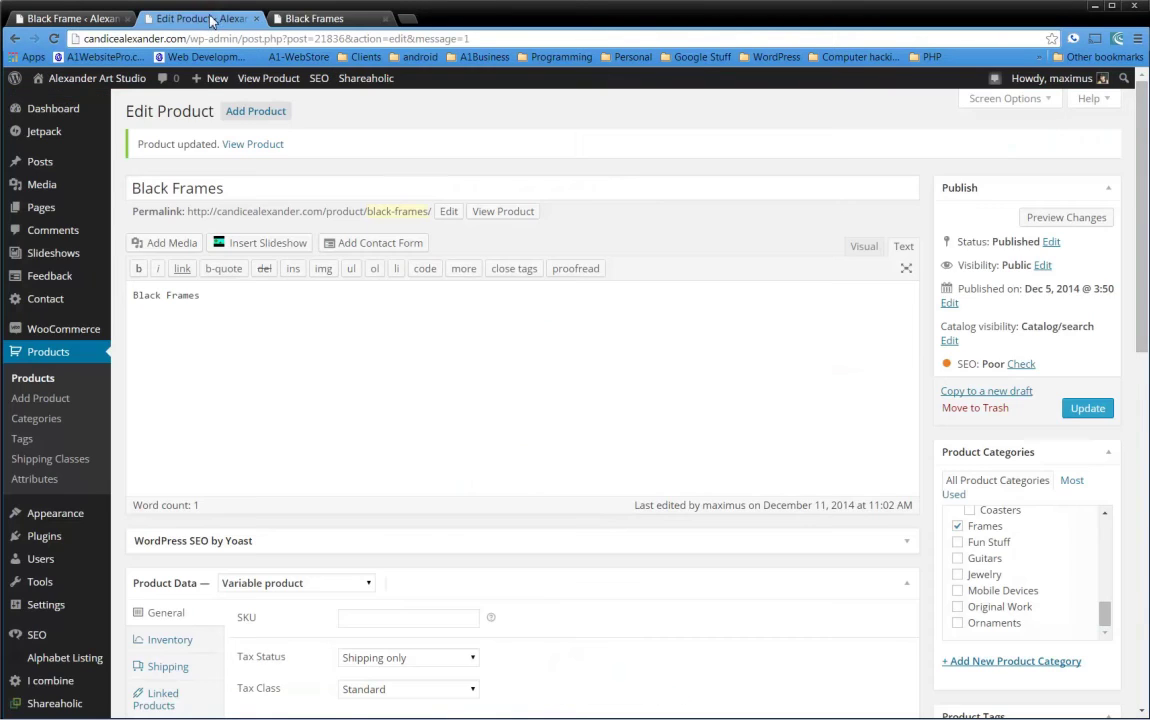
scroll(700, 495, down, 5)
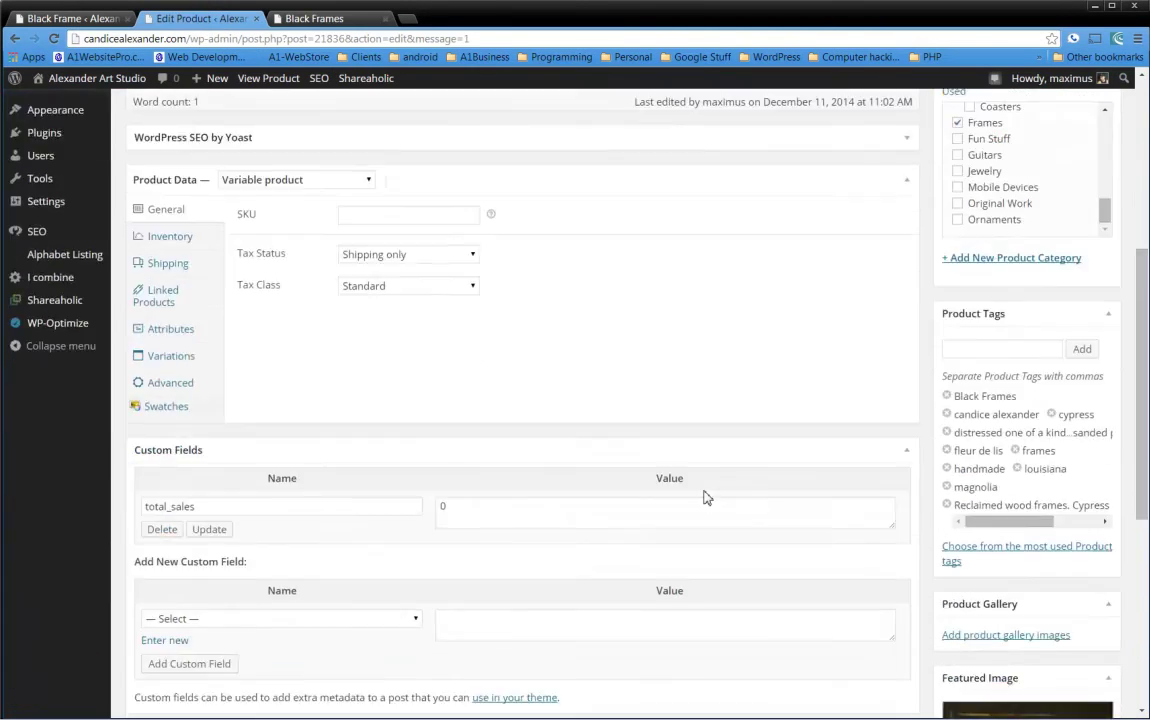
scroll(540, 427, up, 1)
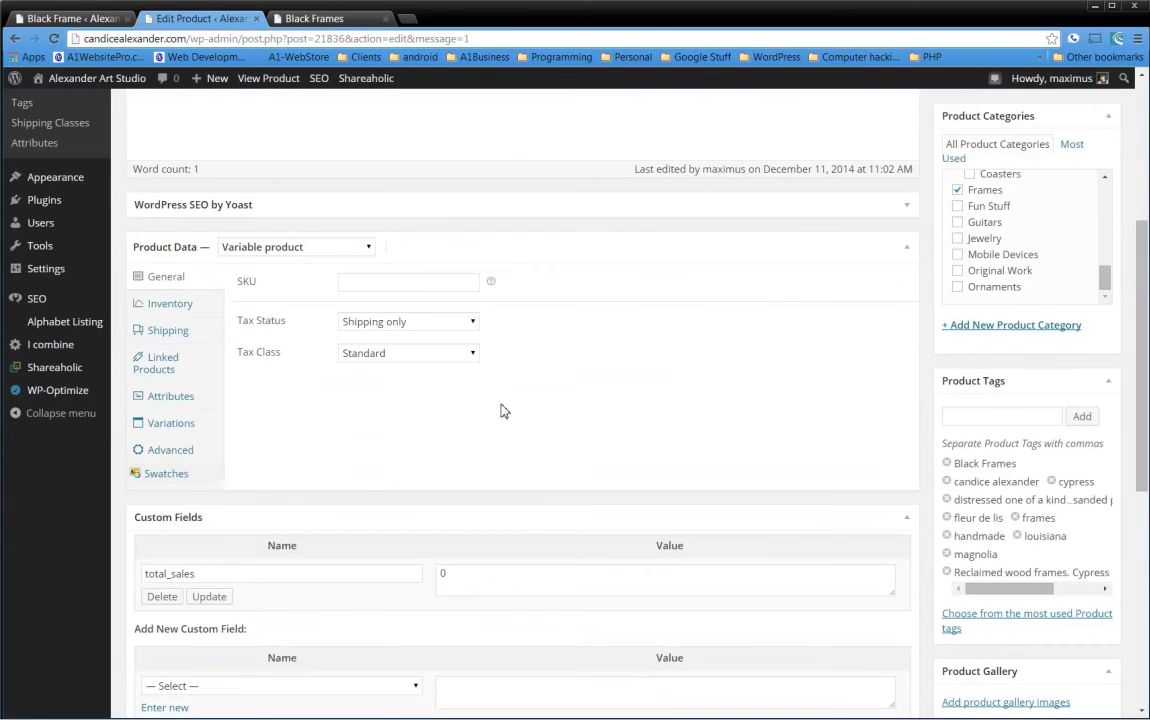
click(174, 426)
scroll(724, 493, down, 1)
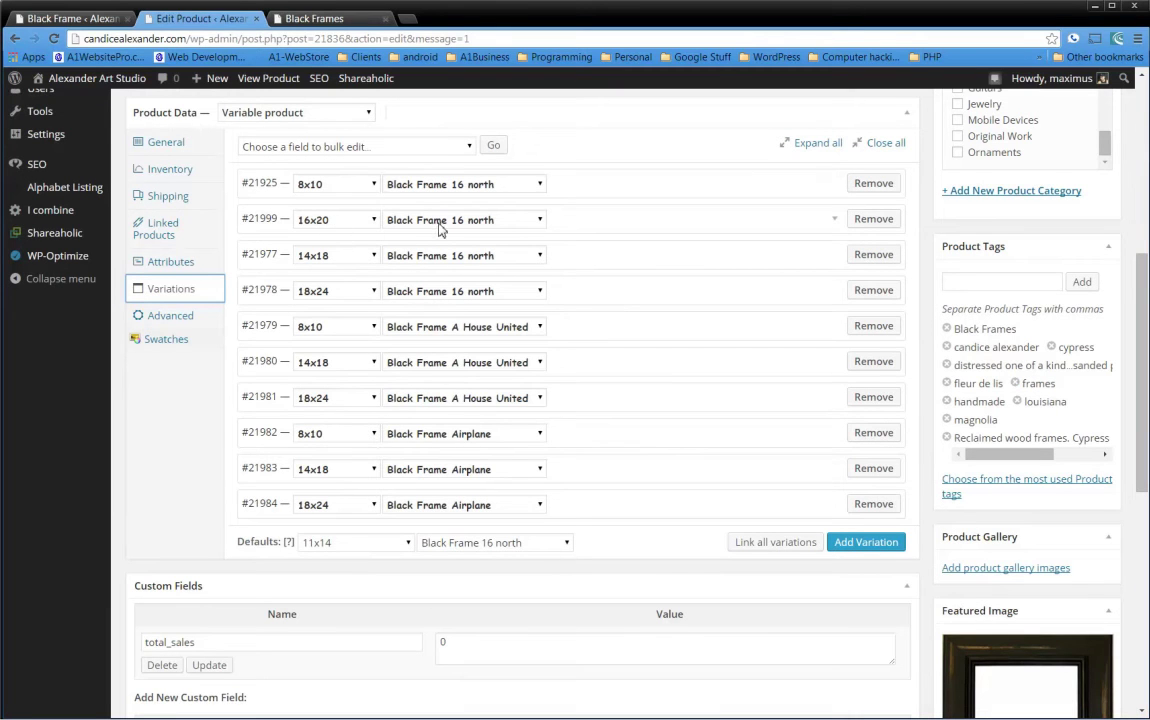
click(351, 548)
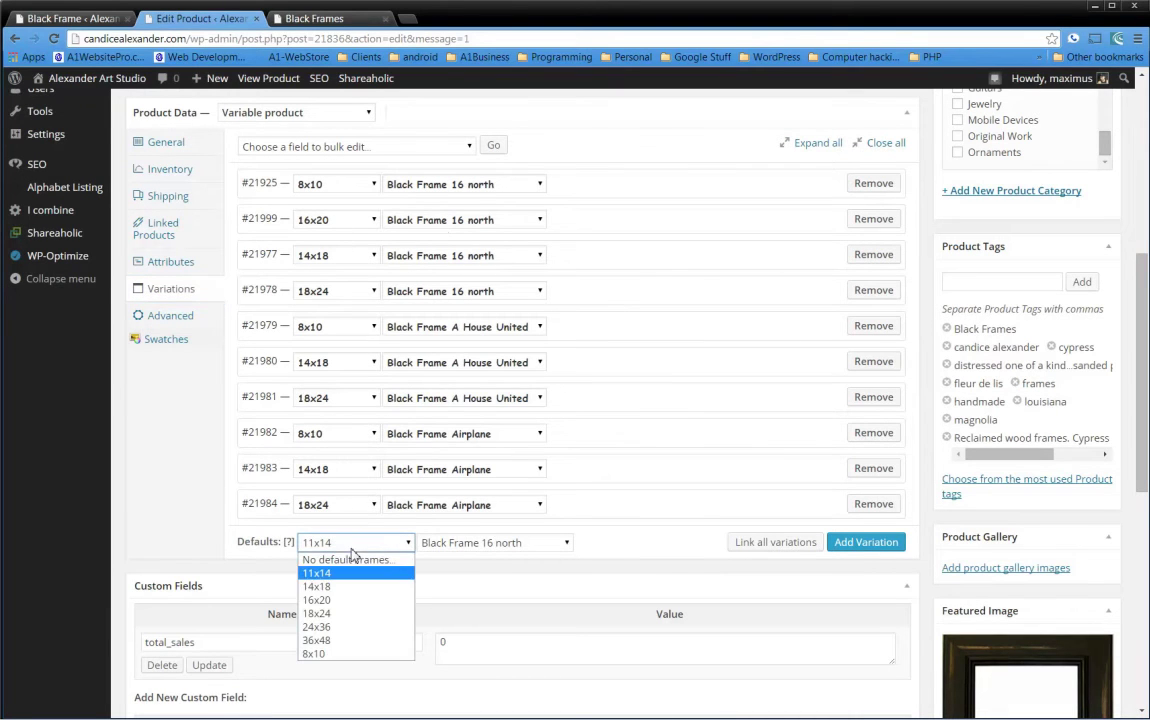
click(348, 600)
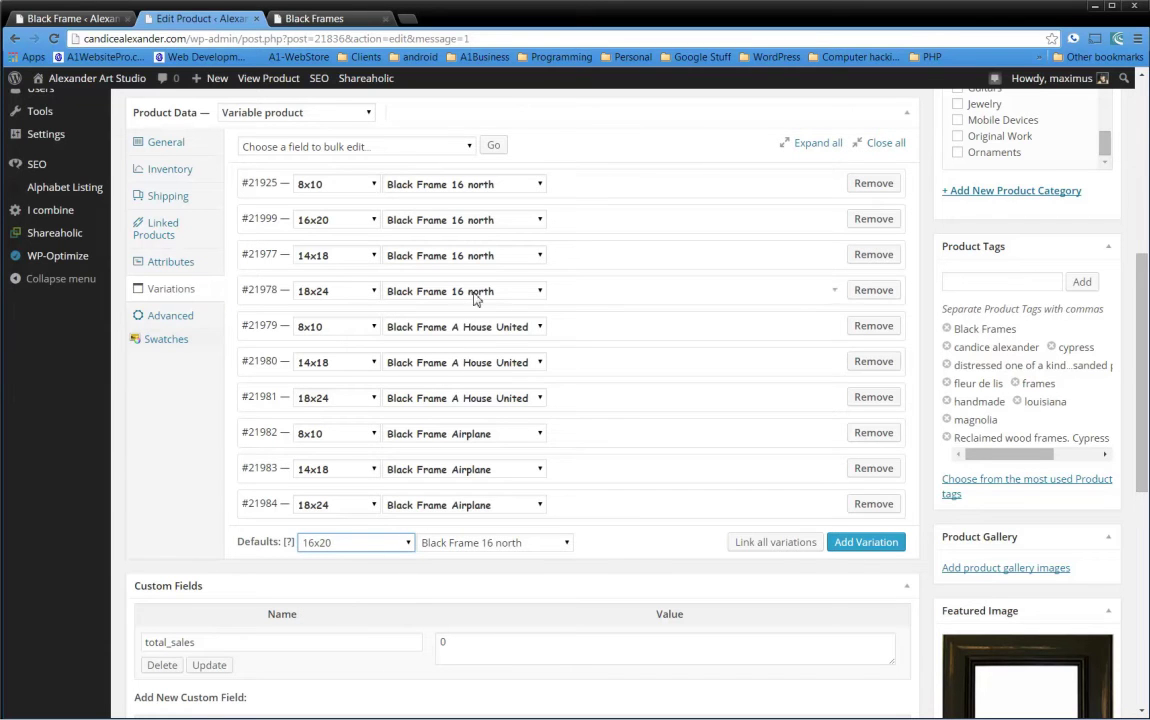
click(530, 548)
click(530, 588)
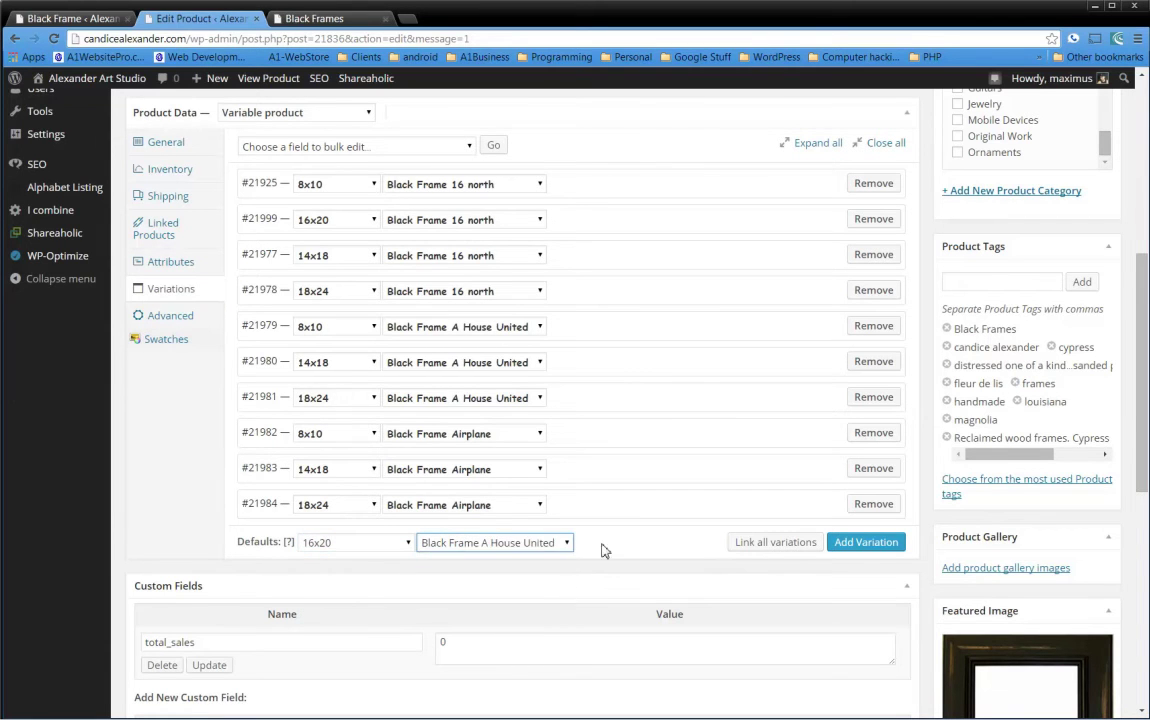
Add a new variation set to 16x20 and Black Frame A House United
click(864, 546)
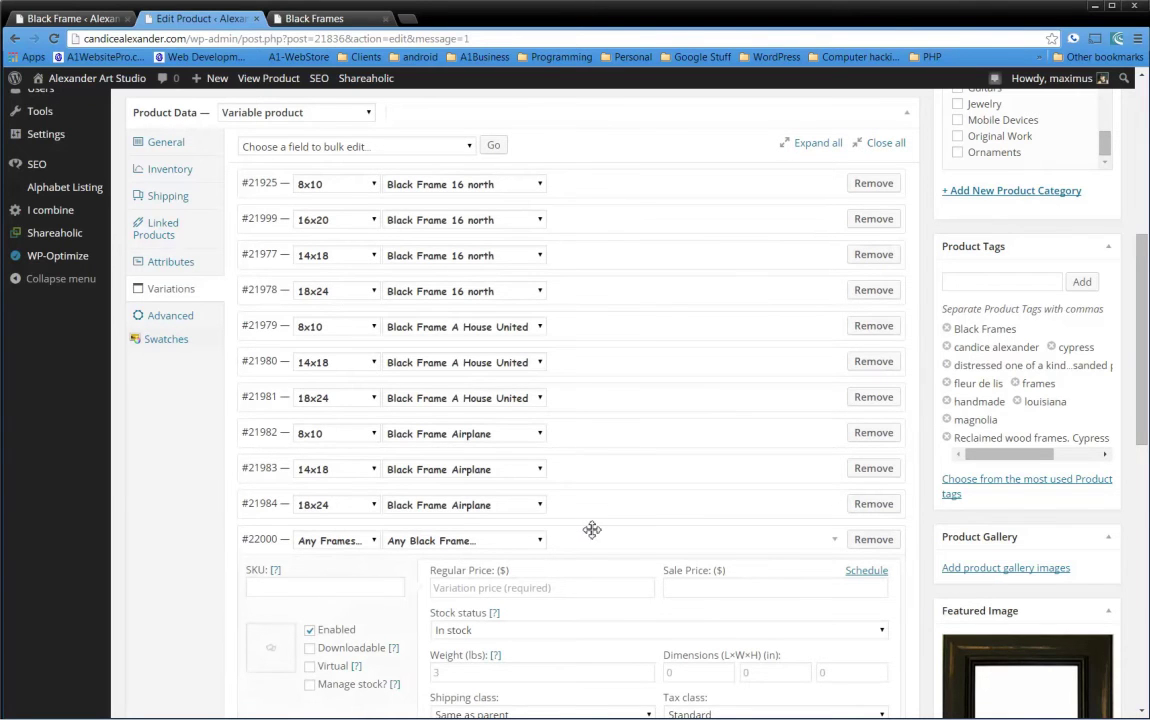
click(360, 542)
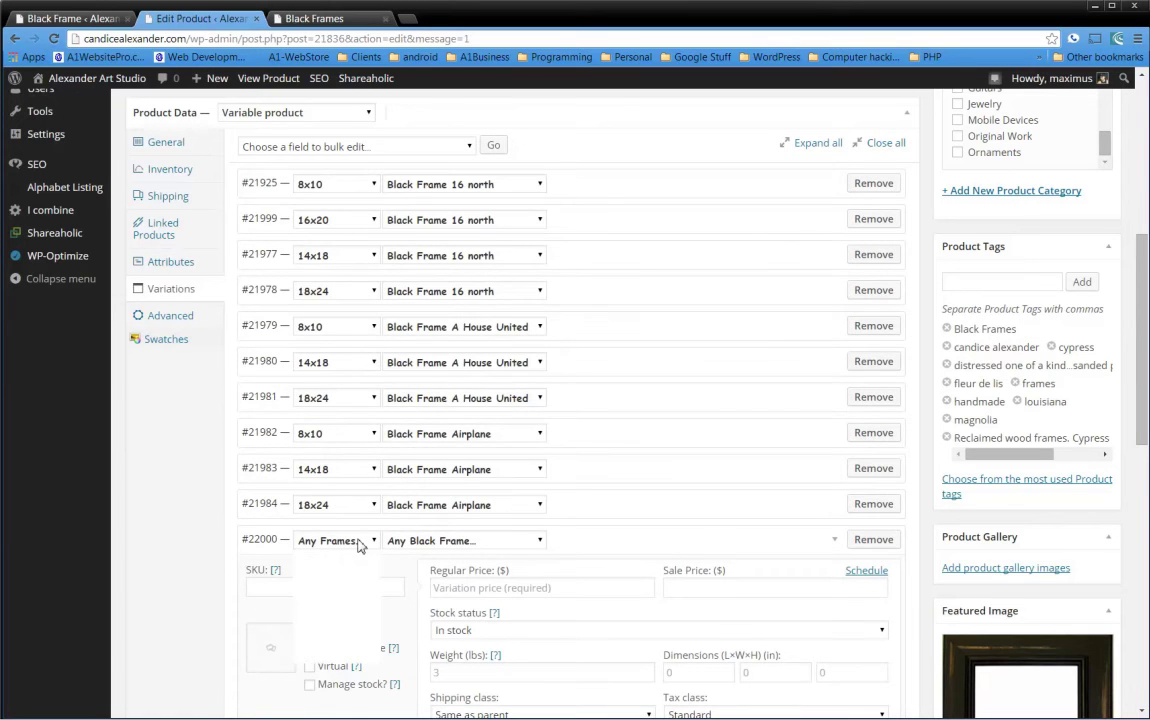
click(339, 597)
click(465, 548)
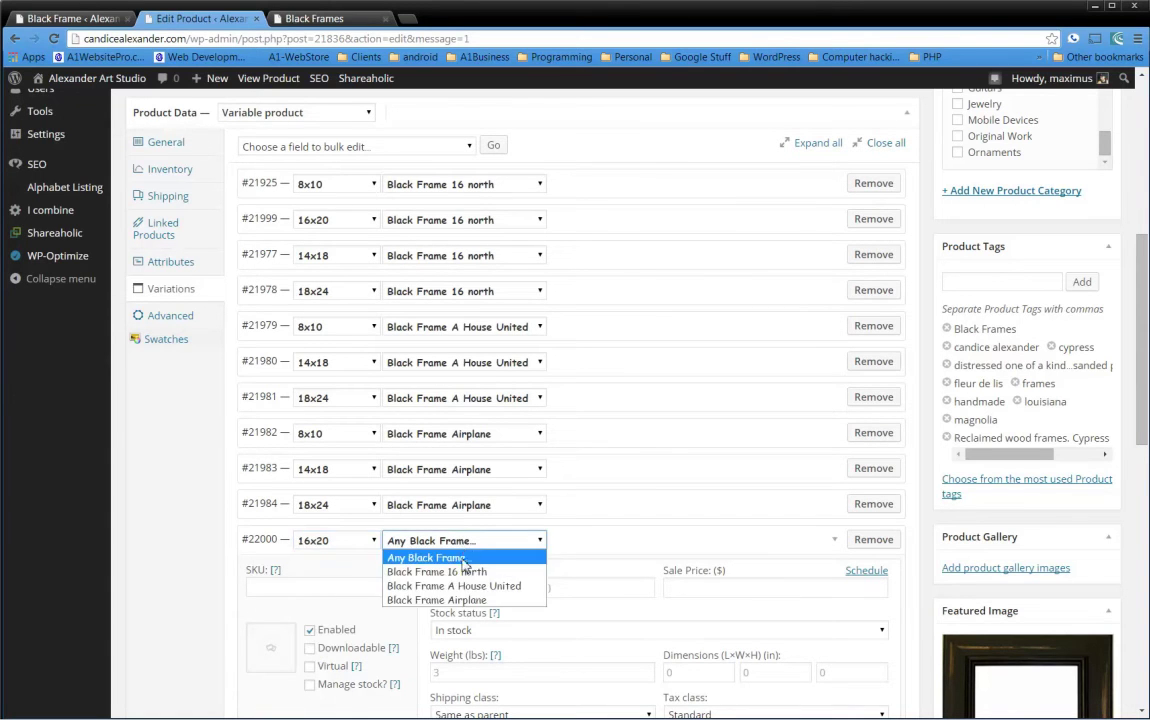
click(472, 585)
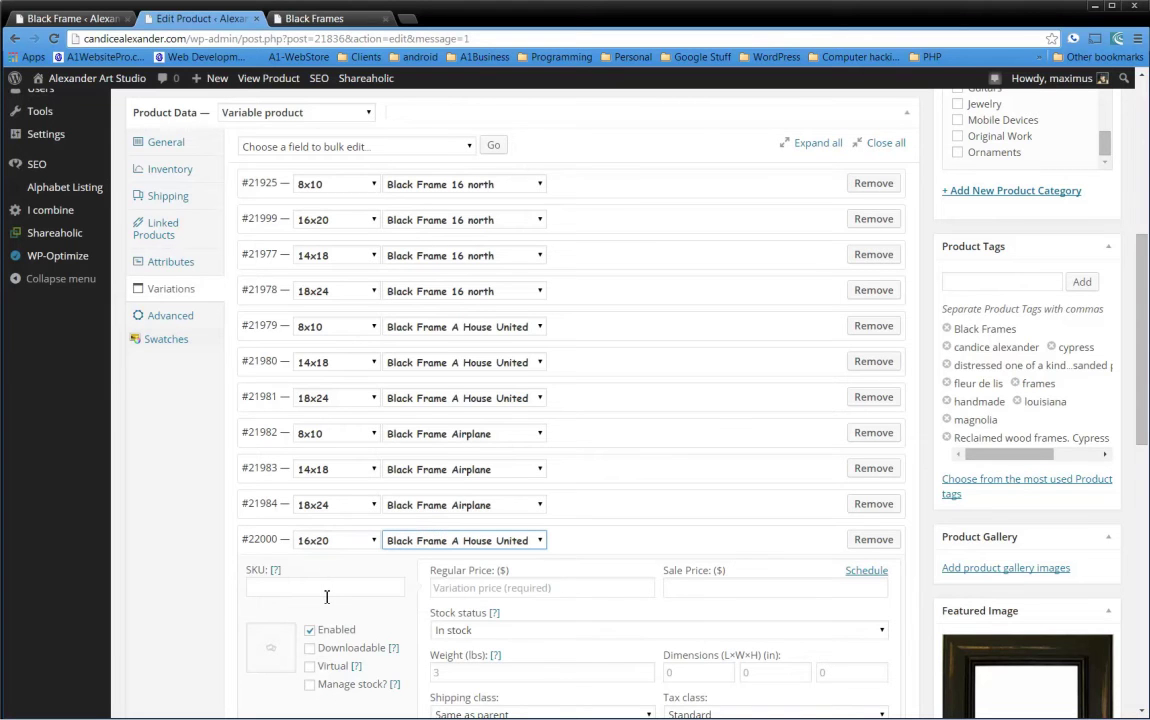
Give the new variation SKU BFAHU1620, adapted from variation #21979's BFAHU810
click(602, 329)
drag(317, 374, 230, 382)
key(ctrl+c)
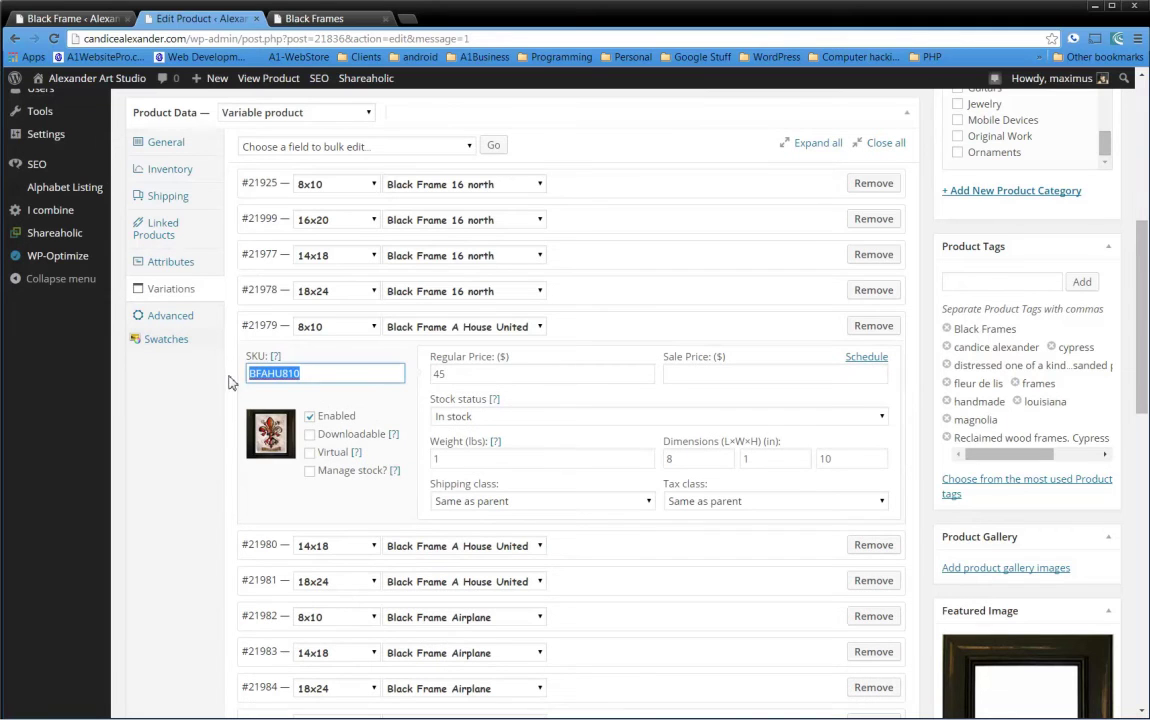
click(668, 322)
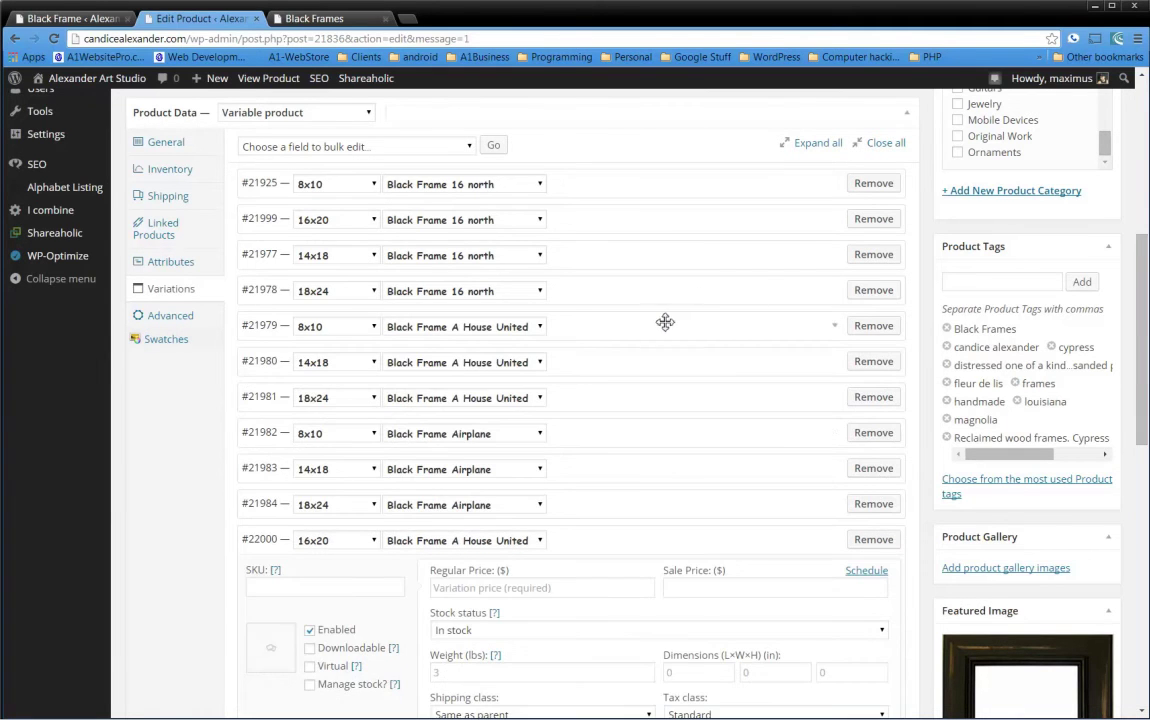
click(287, 590)
key(ctrl+v)
key(shift+Left)
key(shift+Left)
text(16)
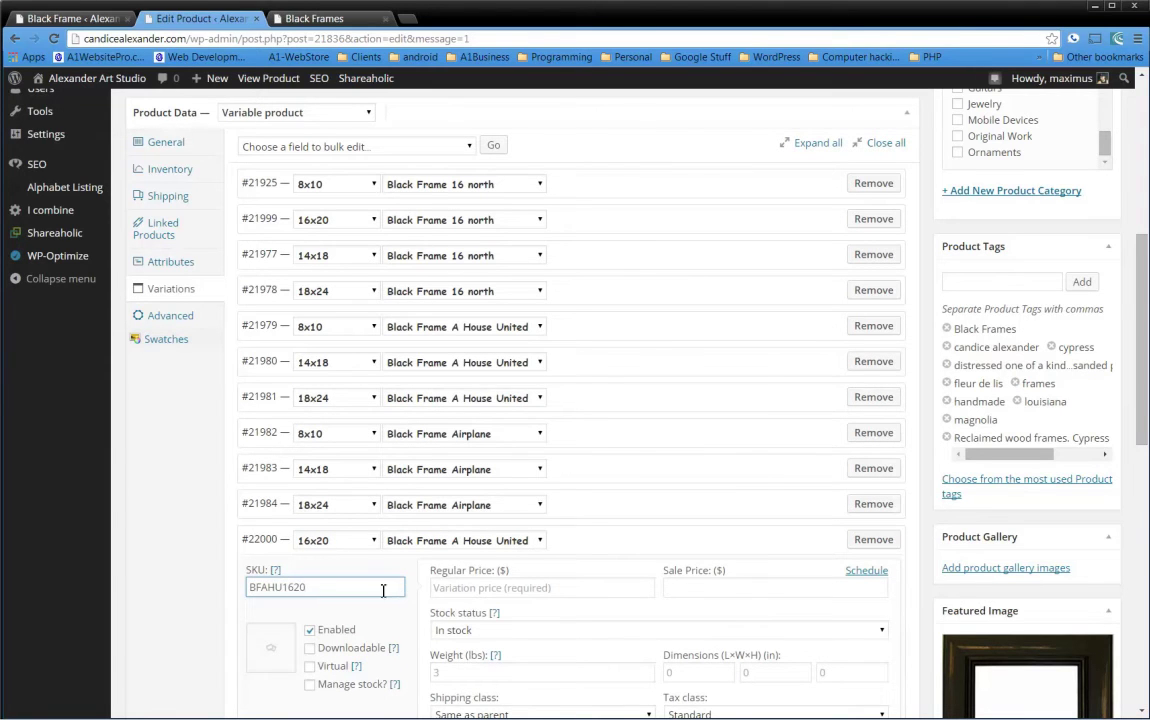
Set the red fleur-de-lis artwork as the variation image
click(271, 655)
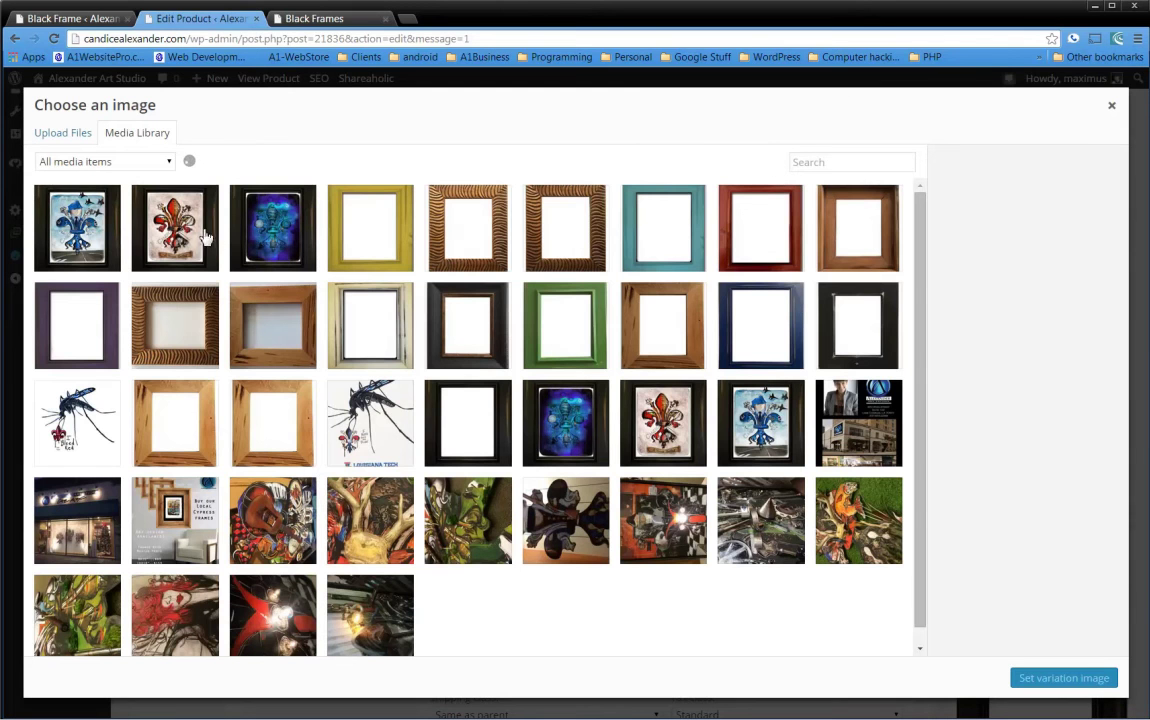
click(160, 200)
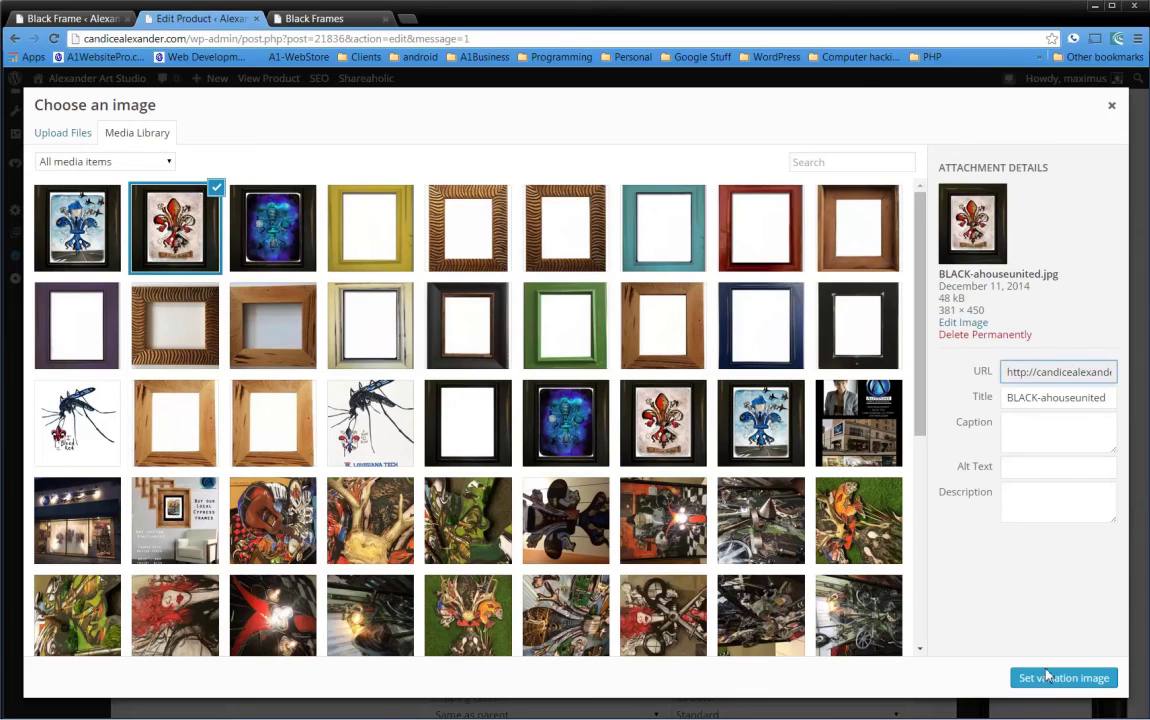
click(1045, 678)
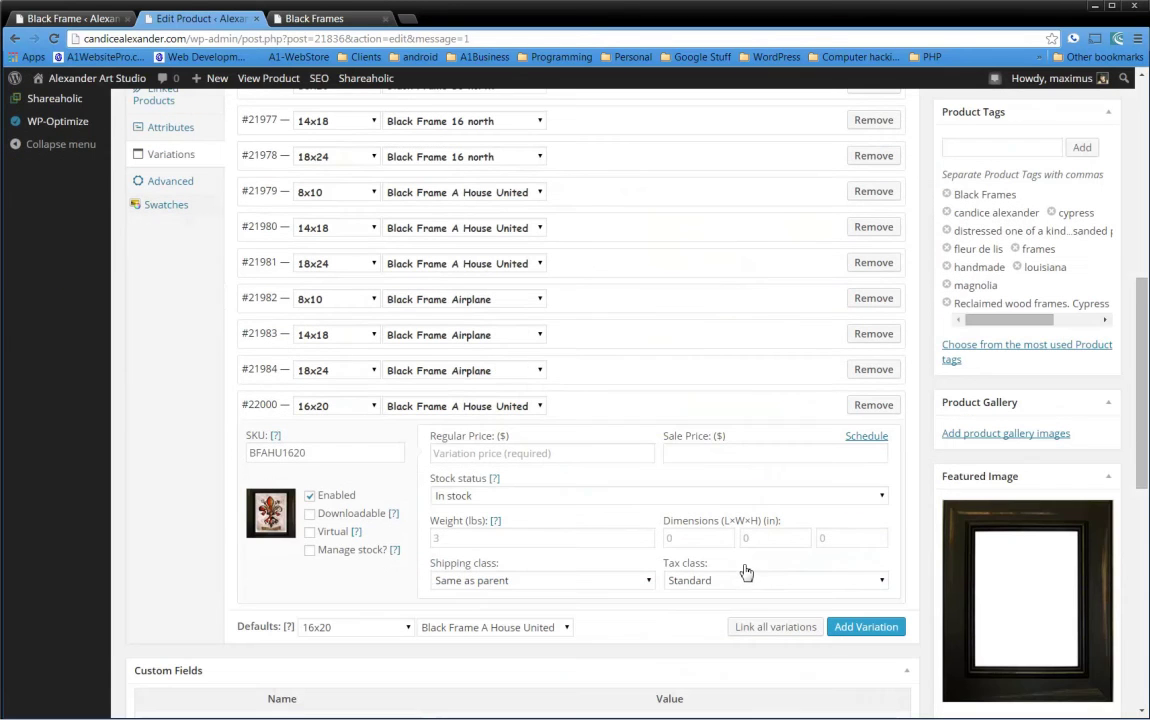
Enter regular price 99, weight 1 and dimensions 16×1×20, then collapse the variation
click(474, 453)
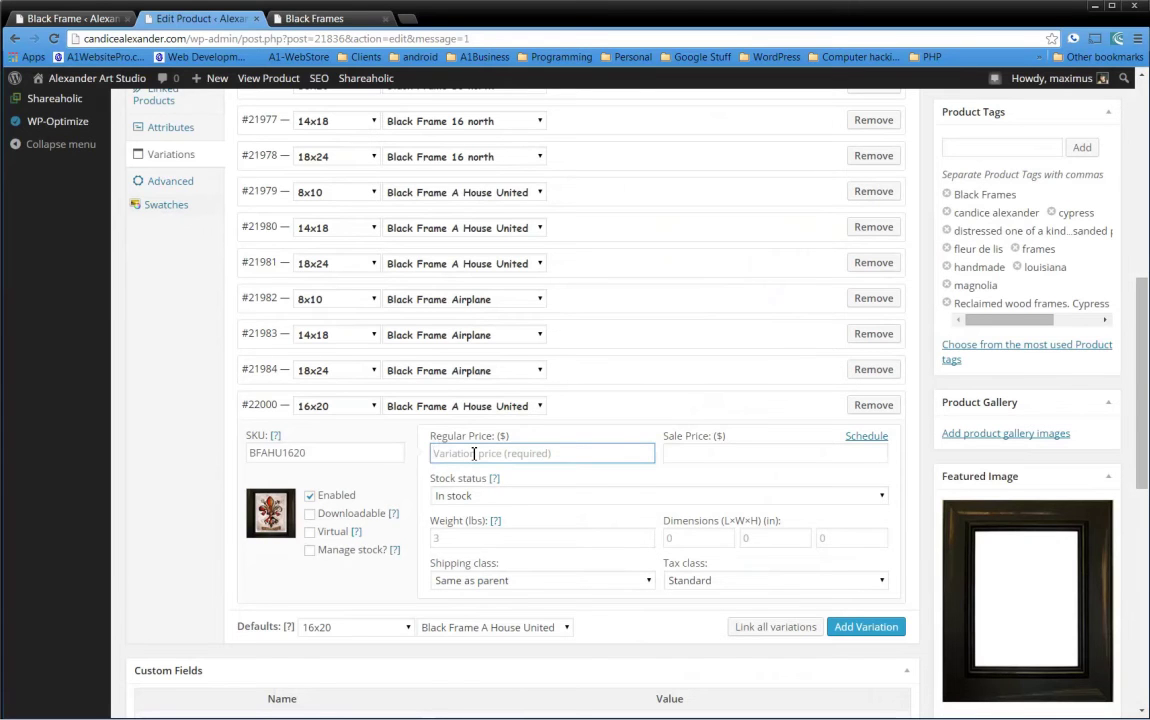
text(99)
click(459, 541)
key(Tab)
text(16)
key(Tab)
text(1)
key(Tab)
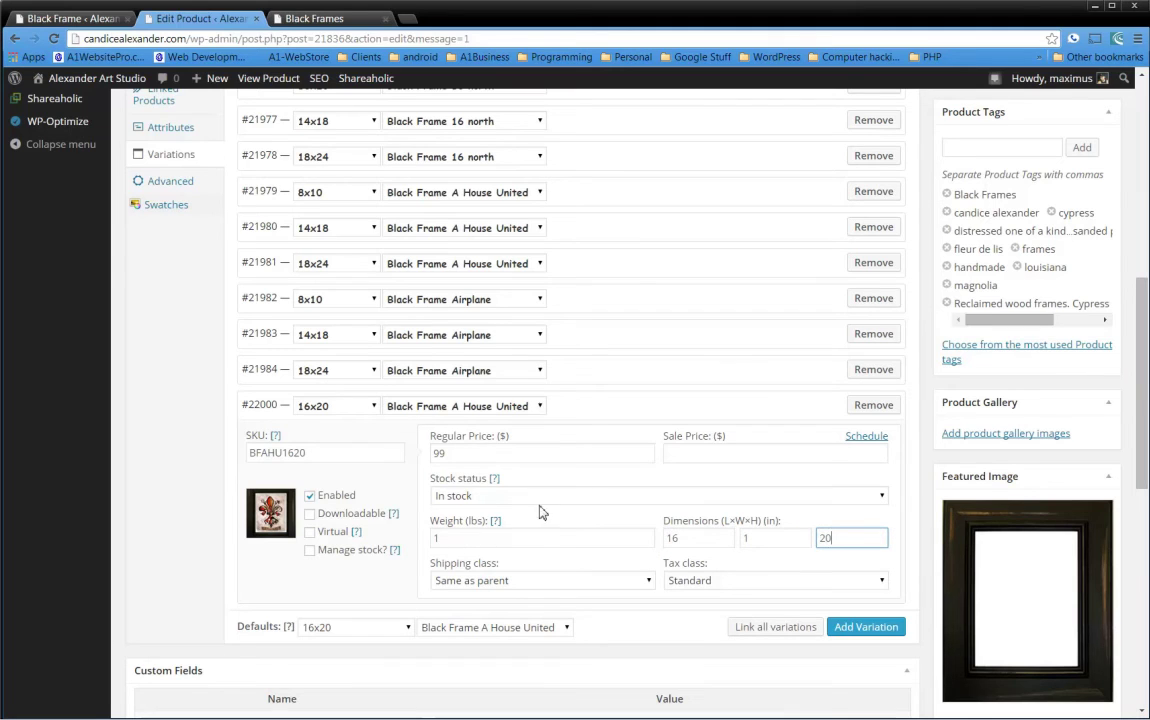
click(637, 411)
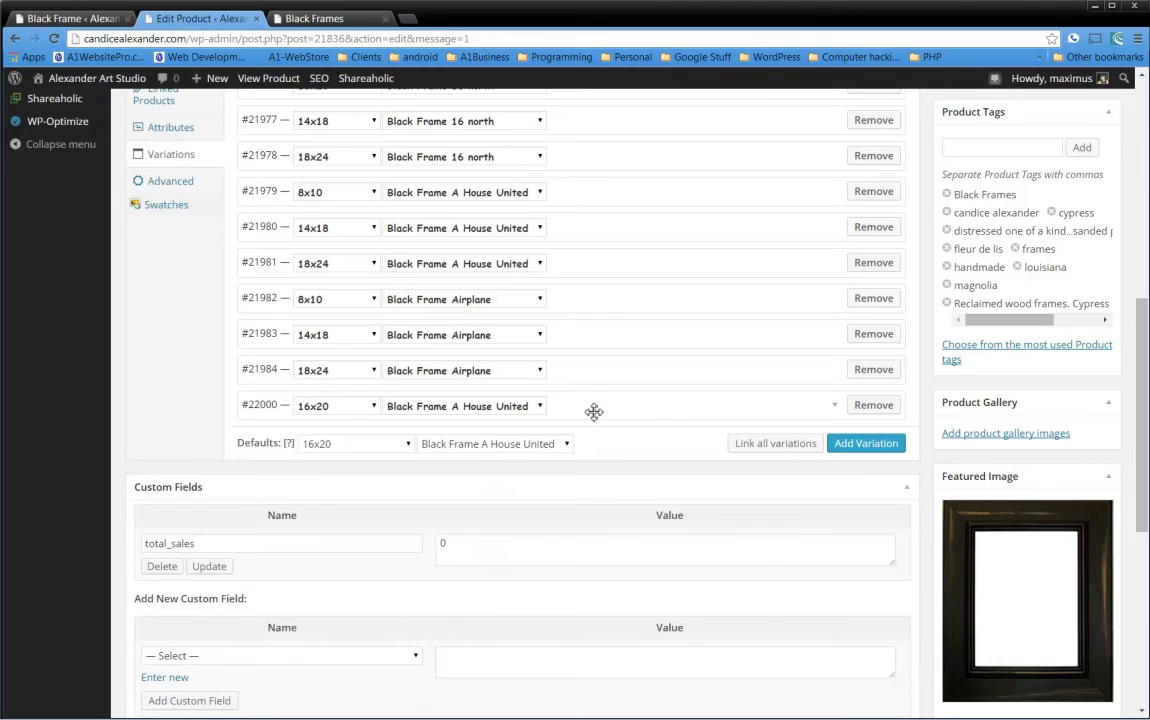
Move variation #22000 directly beneath #21979 and update the product
drag(594, 411, 598, 226)
scroll(742, 393, up, 3)
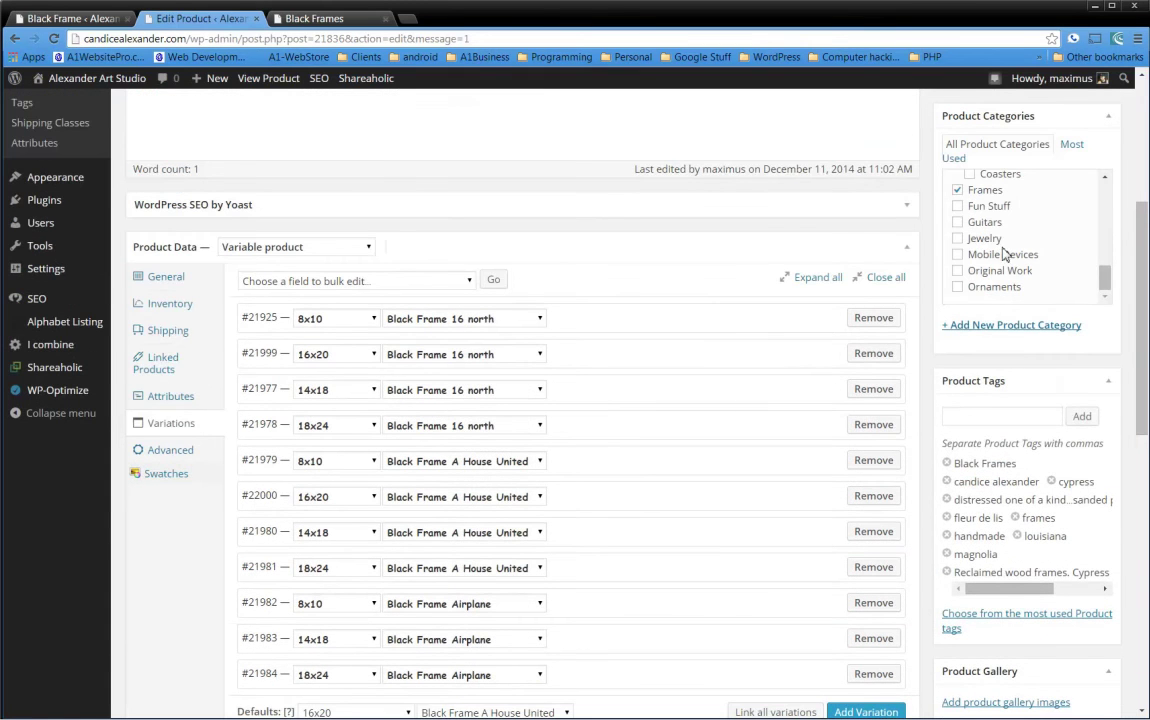
scroll(1012, 250, up, 3)
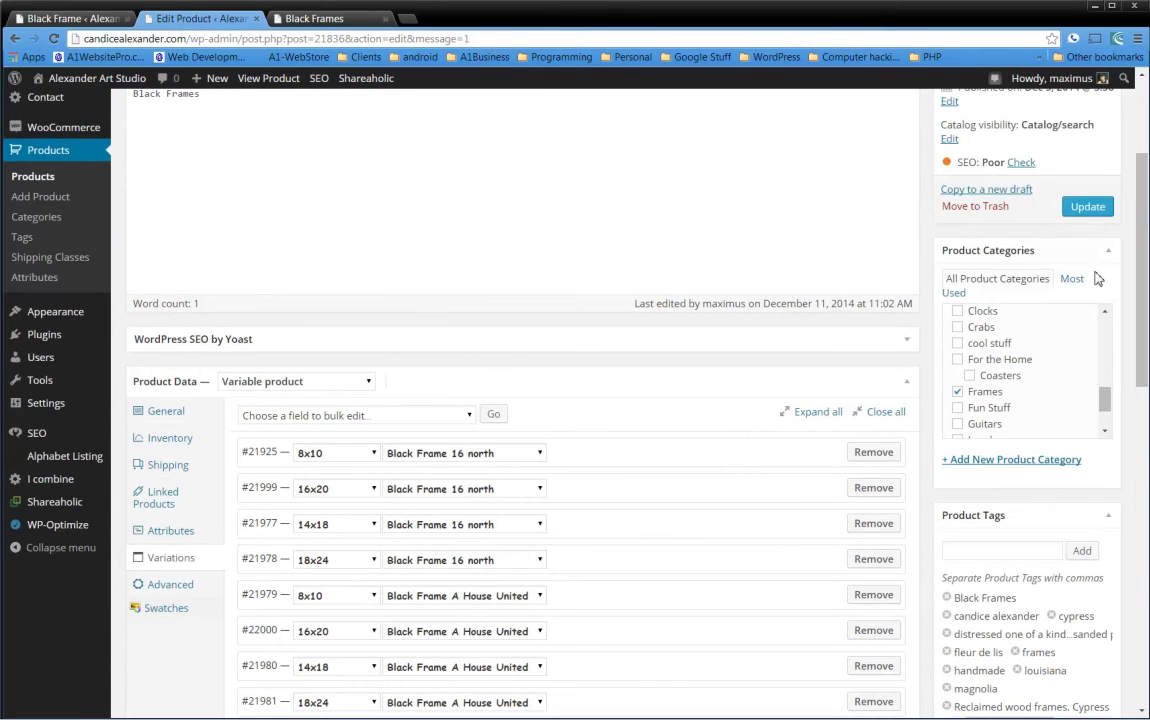
click(1092, 209)
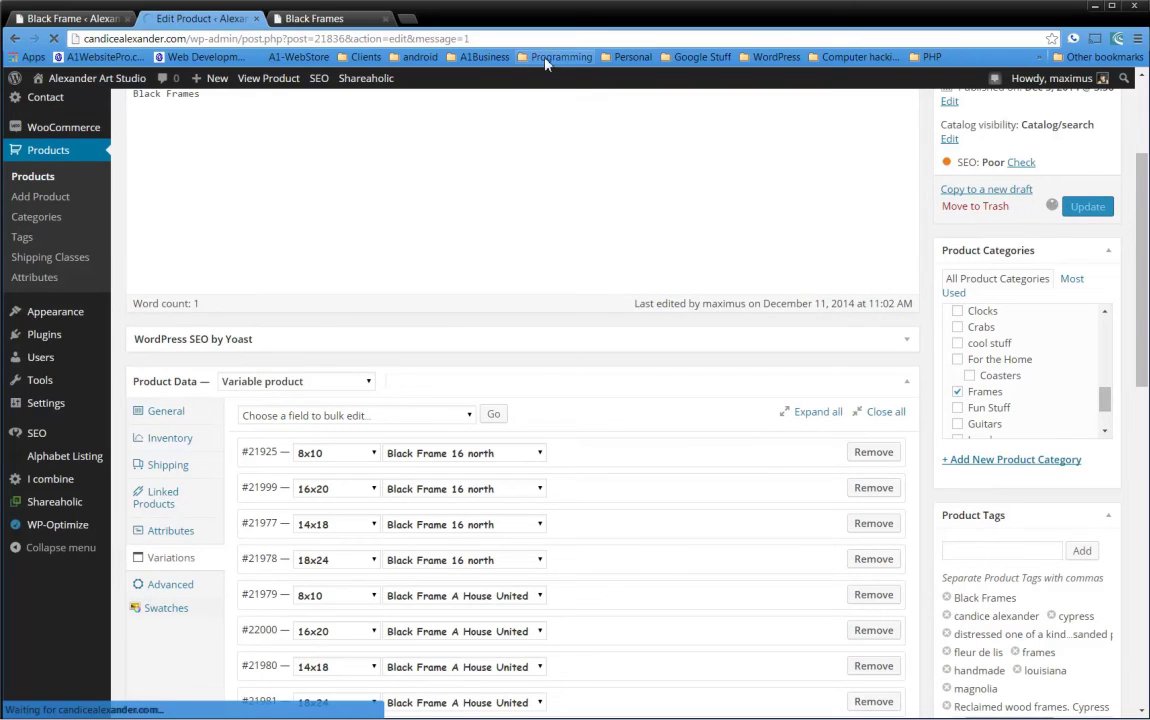
On the storefront Black Frames page, try 8x10 with the 16 north, then A House United artworks
click(319, 21)
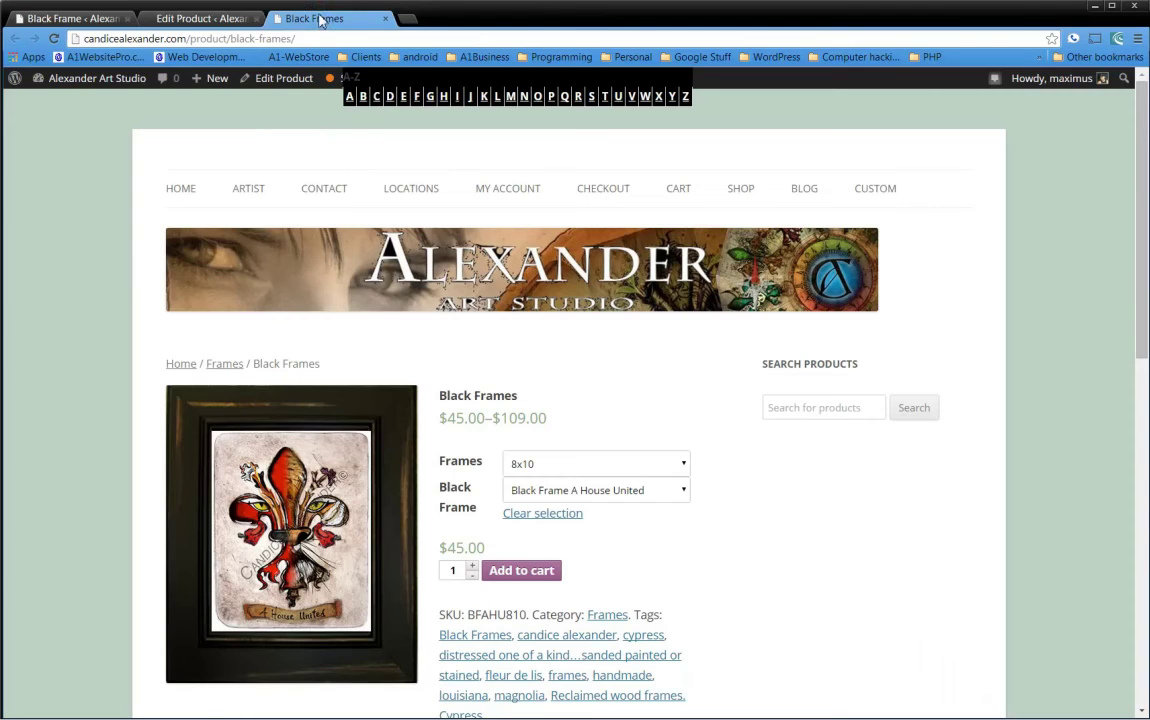
click(668, 492)
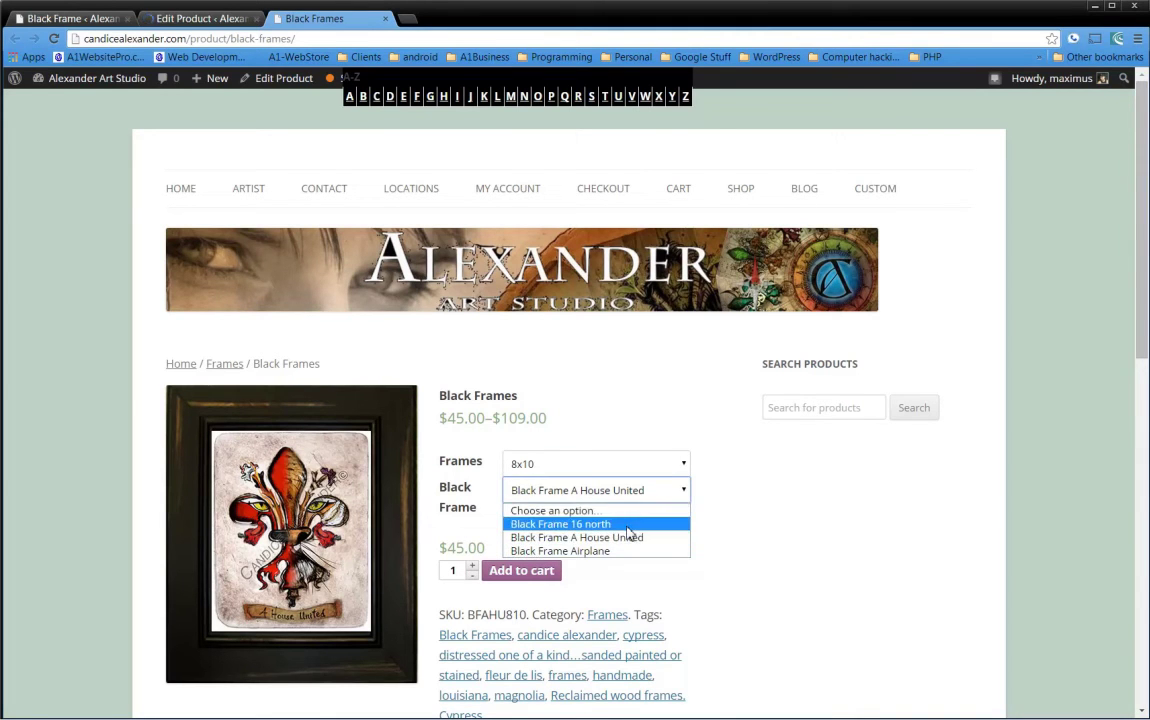
click(632, 524)
click(657, 463)
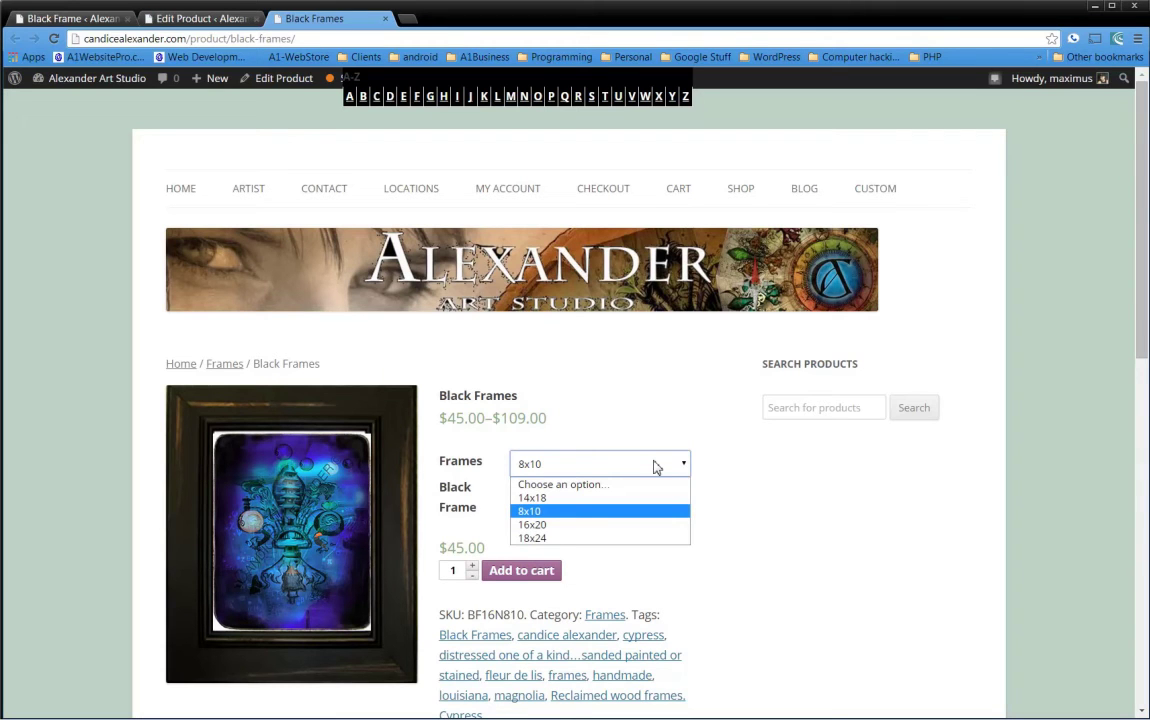
click(809, 493)
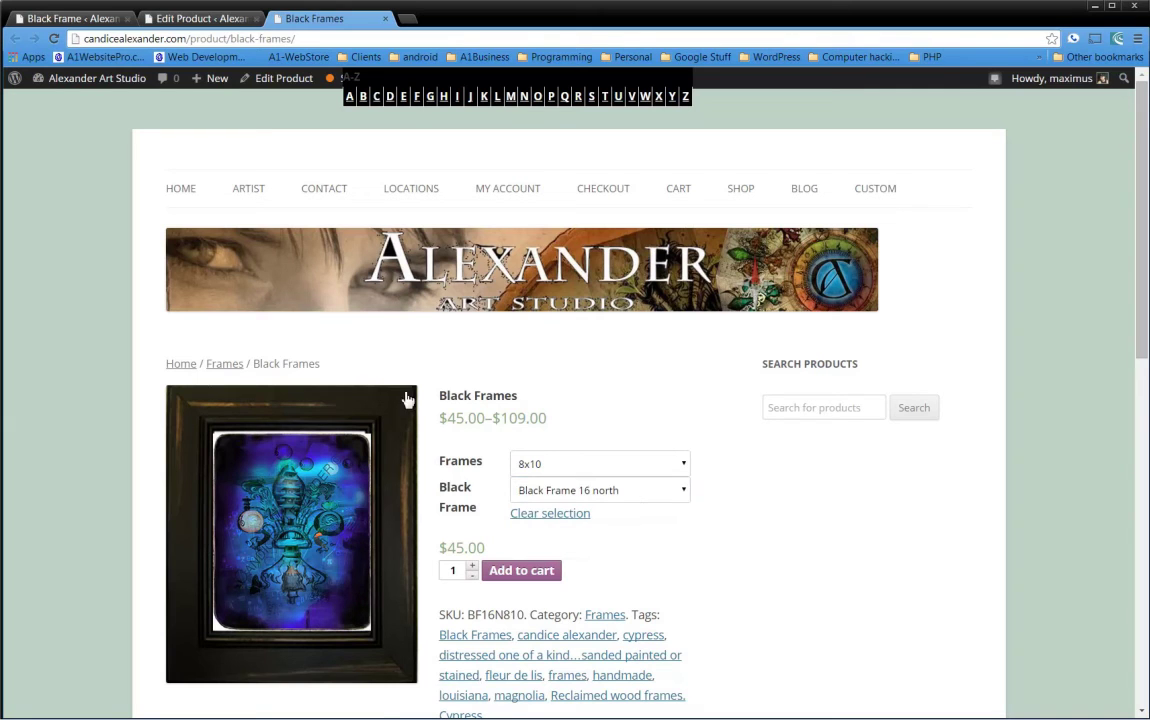
click(677, 500)
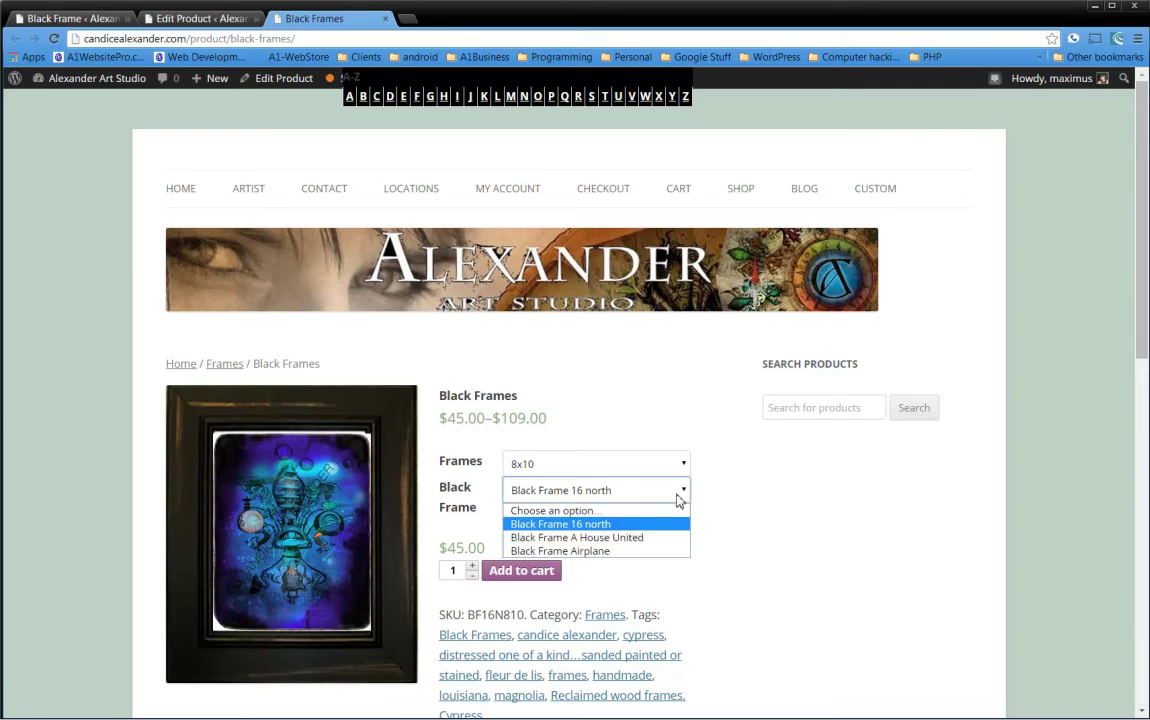
click(650, 538)
click(660, 465)
click(708, 478)
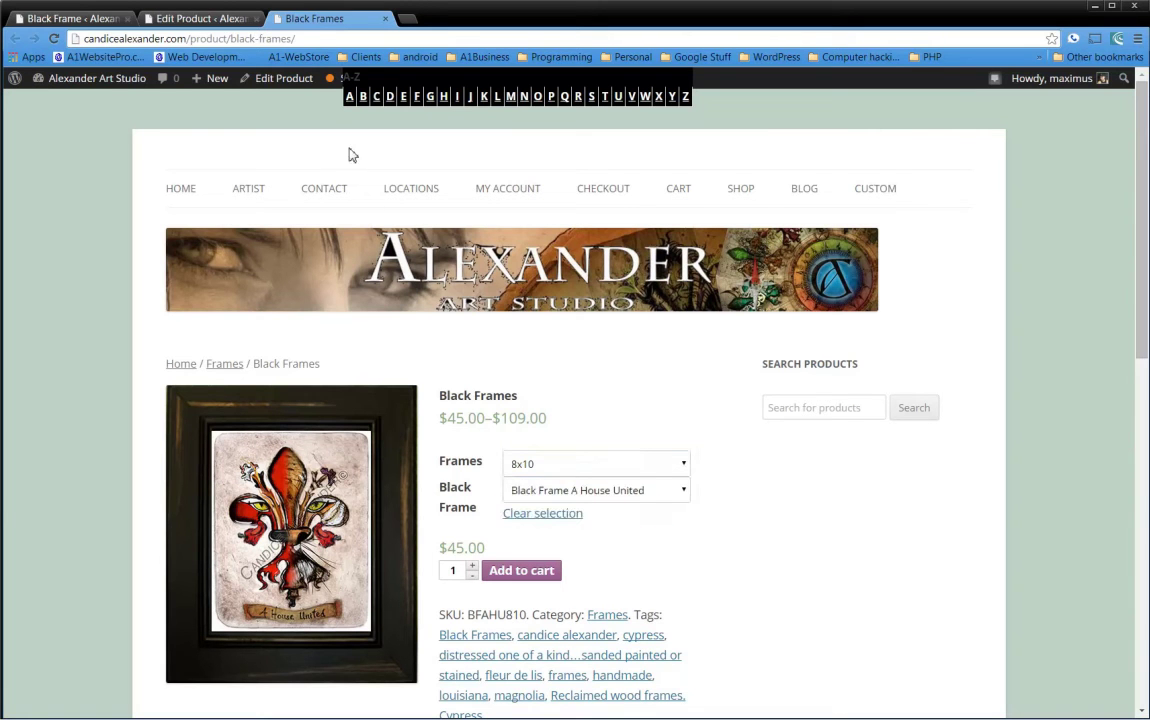
click(319, 38)
Reload the product page and keep the 16x20 Black Frame A House United selection
key(Return)
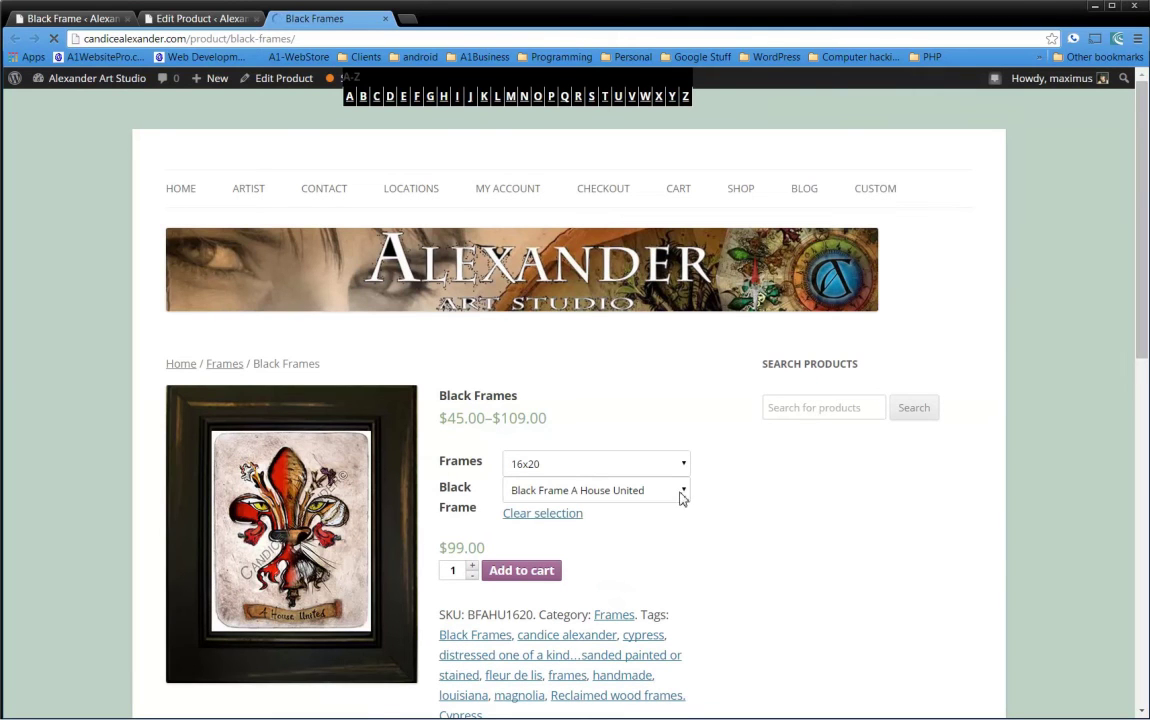
click(683, 495)
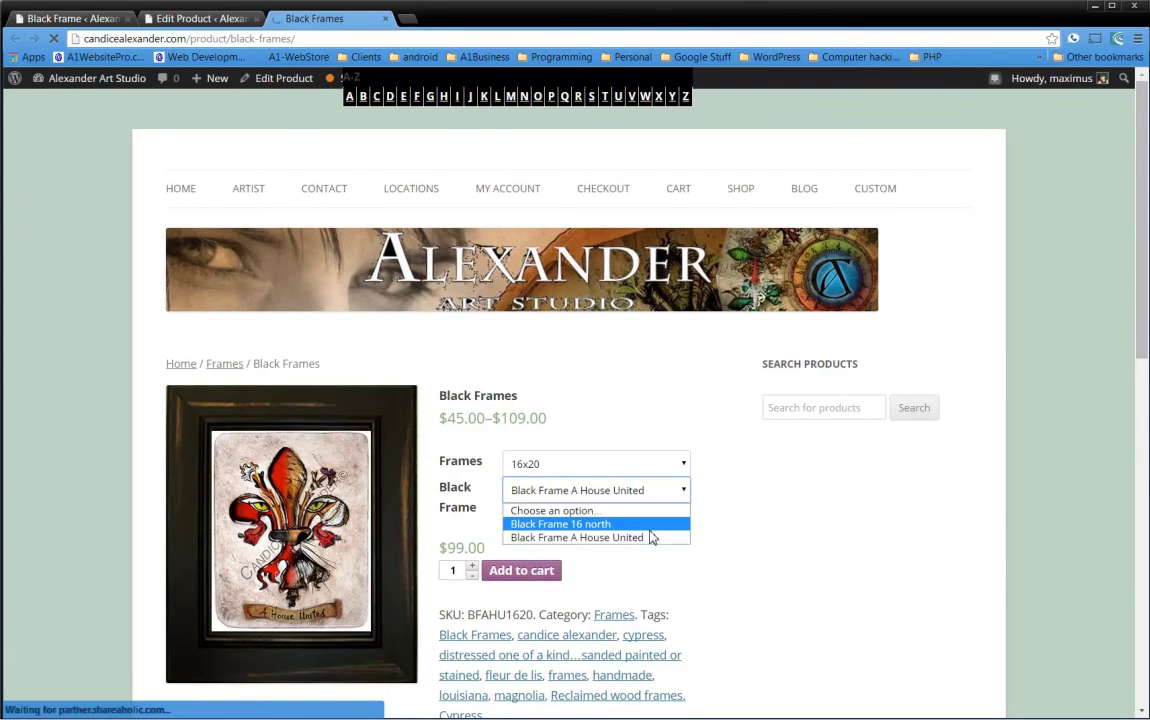
click(563, 469)
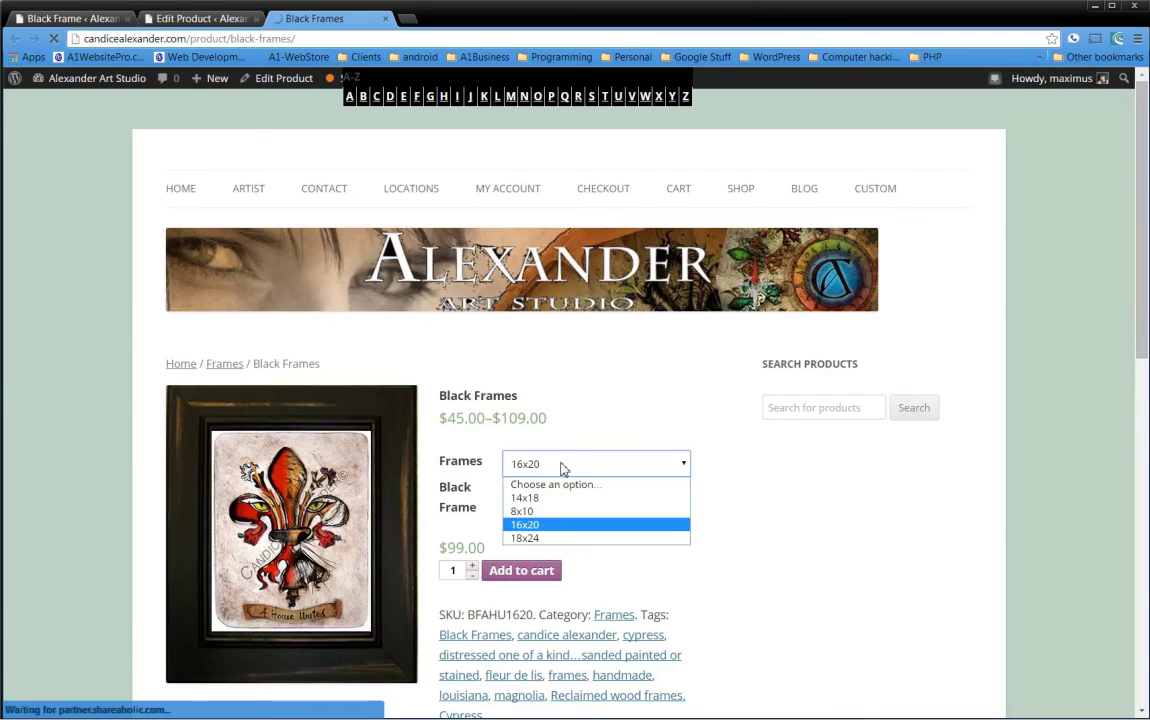
click(563, 469)
click(563, 469)
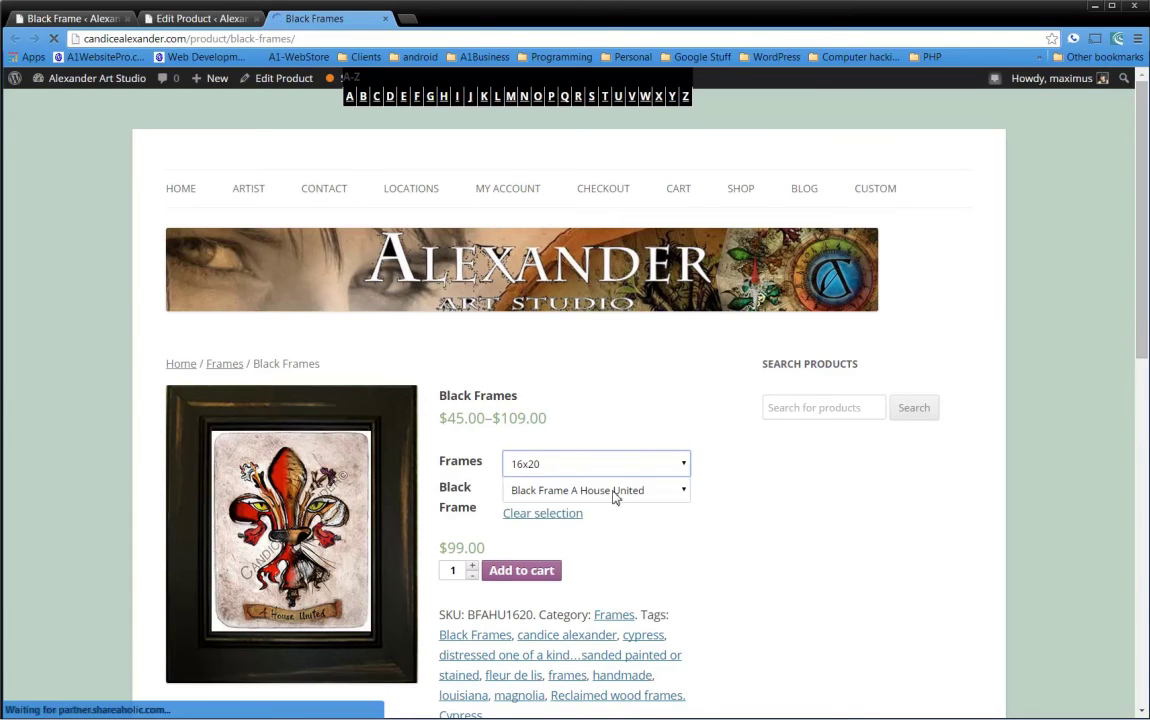
click(614, 492)
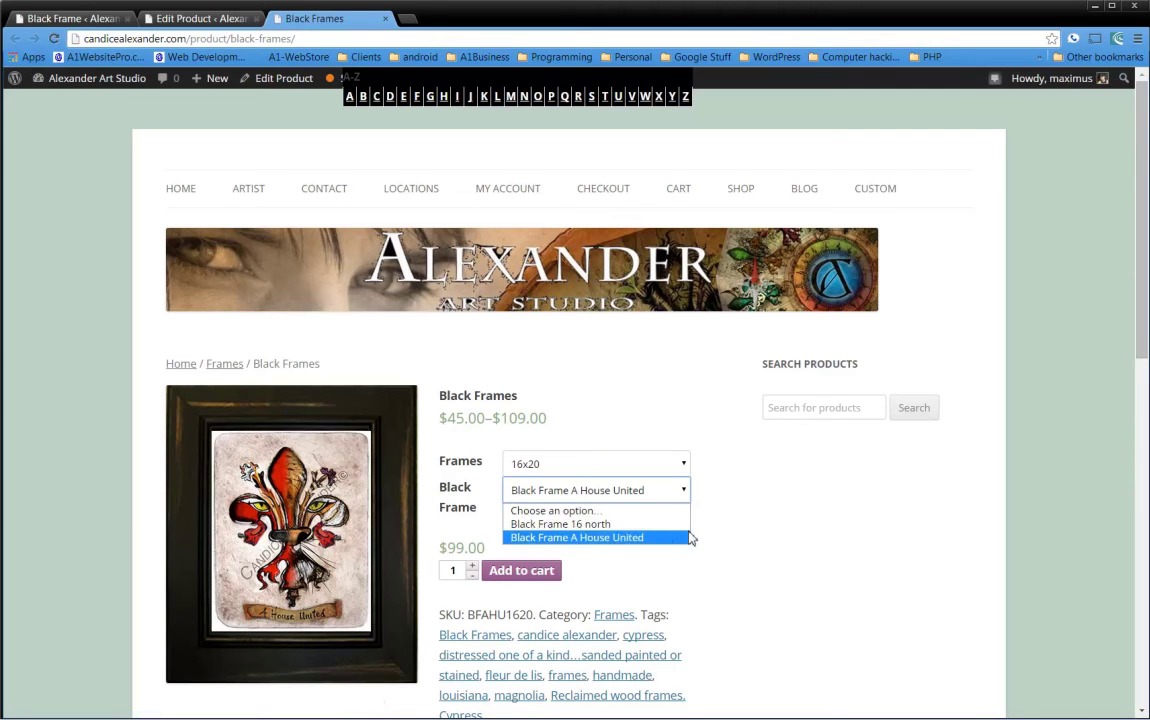
click(698, 478)
Choose 14x18 with Black Frame Airplane and check its $79.00 price and SKU BFAP1418
click(672, 469)
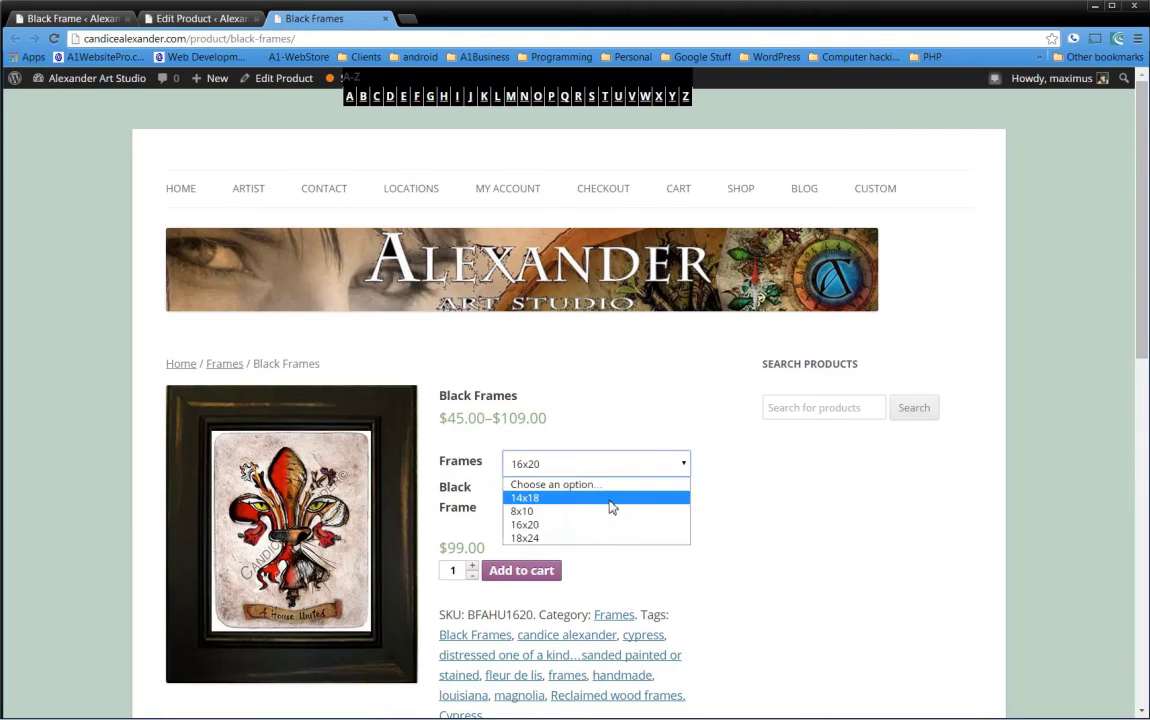
click(610, 500)
click(662, 492)
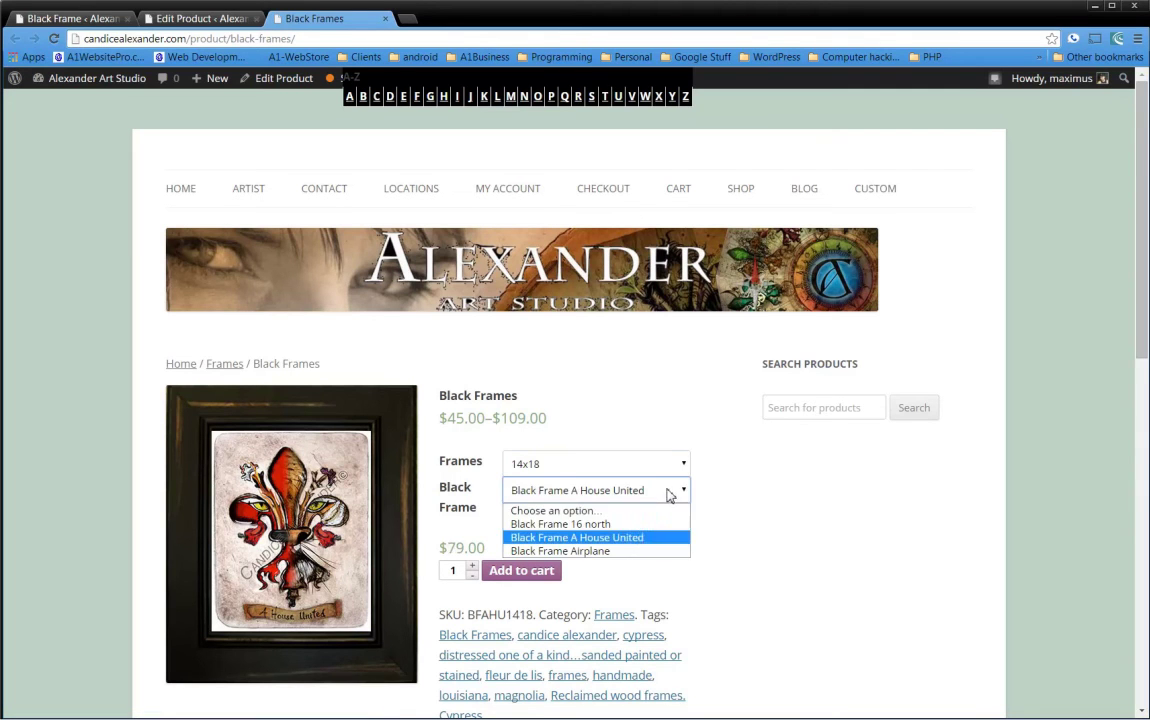
click(638, 551)
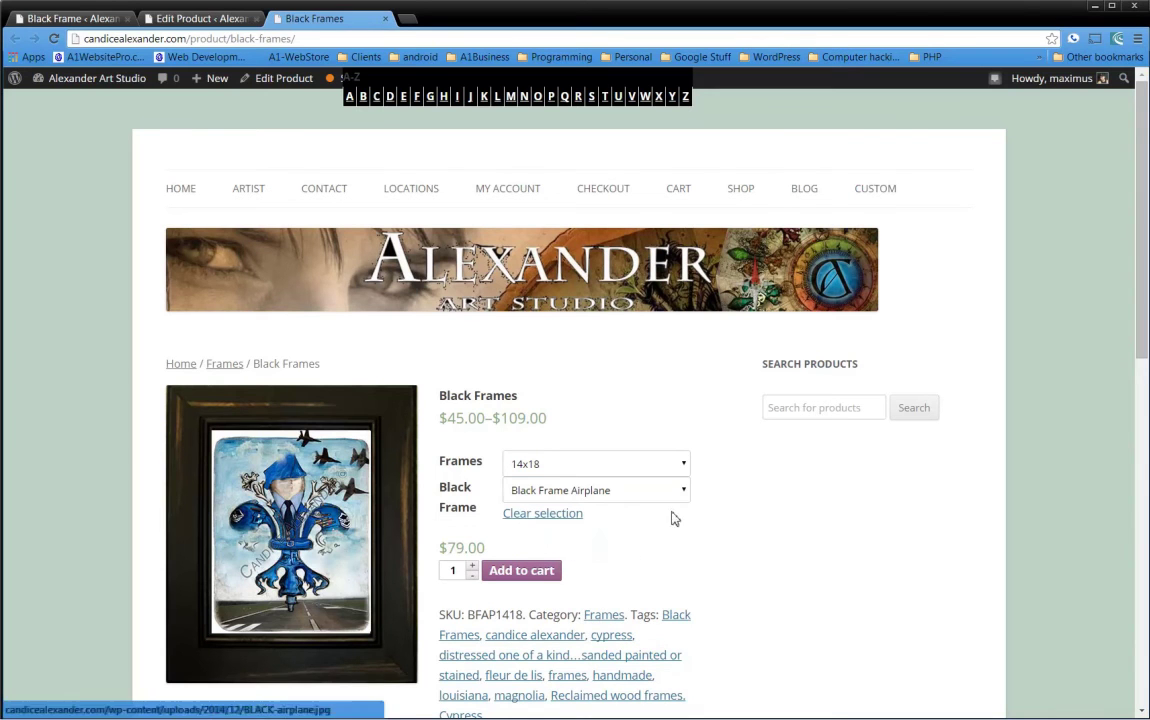
scroll(743, 531, down, 3)
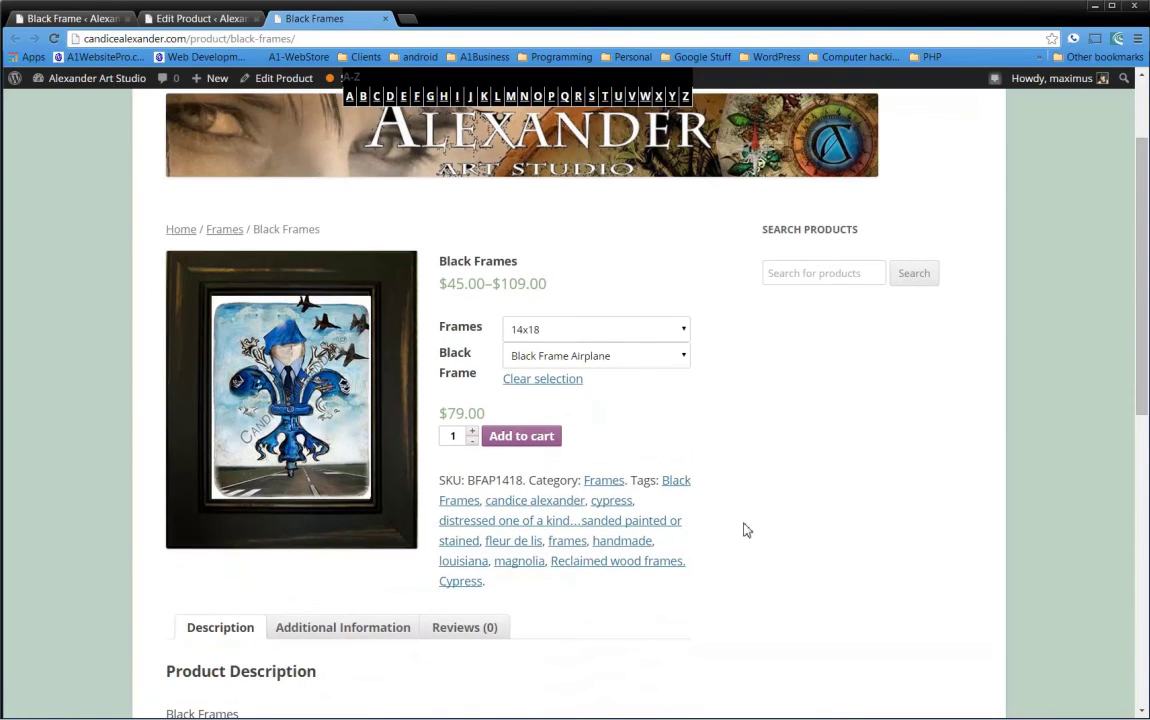
scroll(737, 522, up, 3)
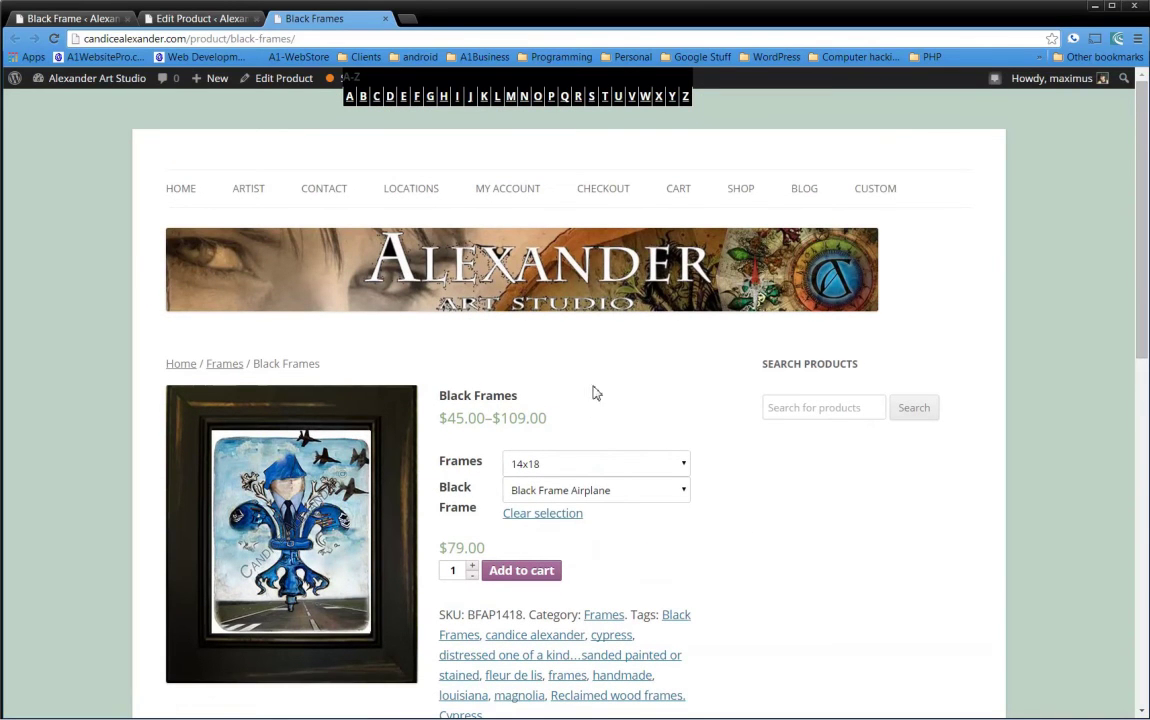
scroll(799, 511, down, 3)
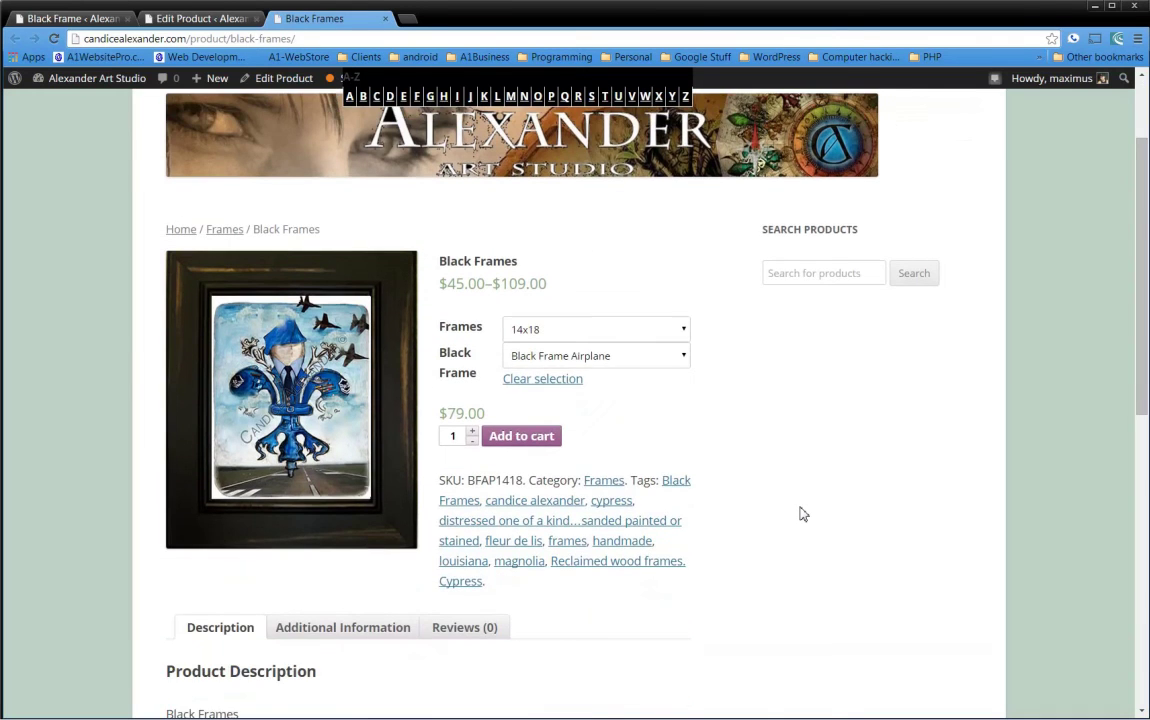
scroll(800, 513, up, 3)
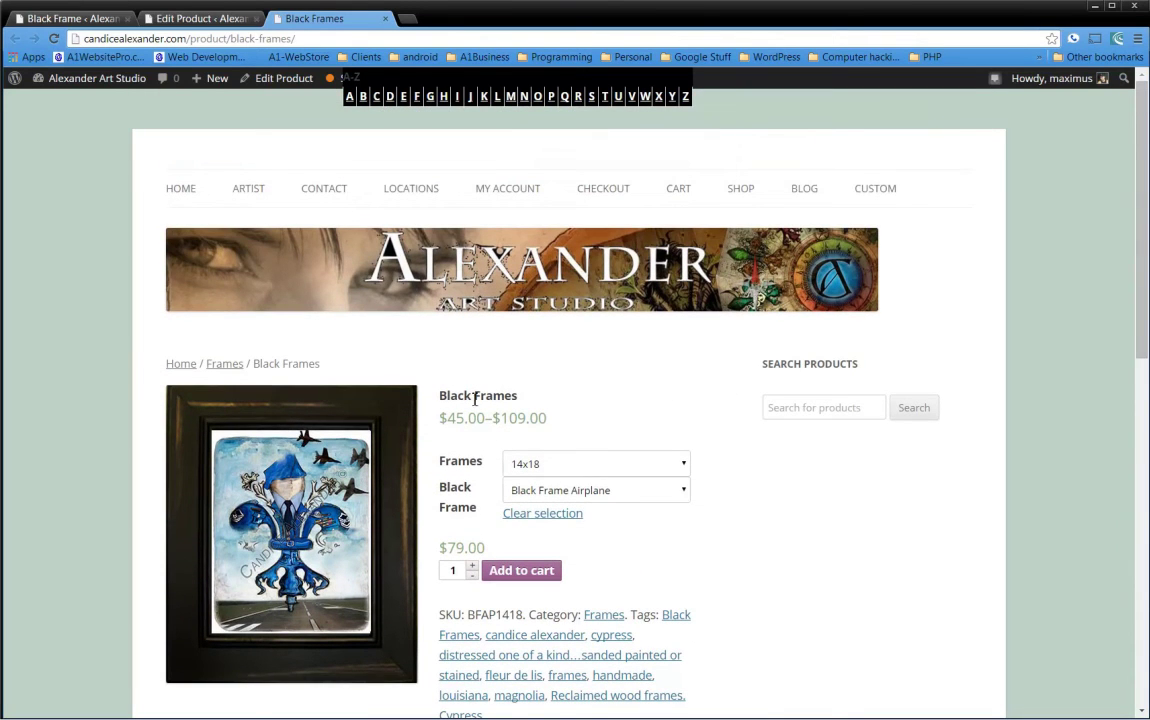
Cycle the artwork through 16 north and A House United, ending back on Airplane
click(540, 490)
click(537, 522)
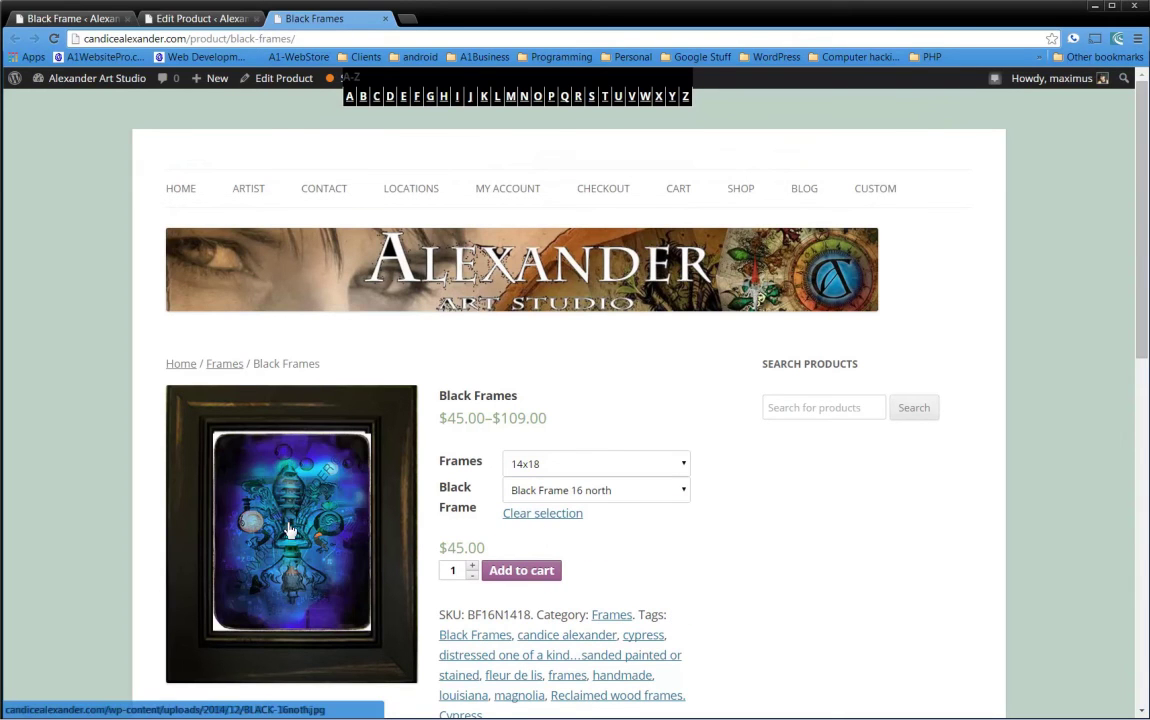
click(512, 495)
click(560, 537)
click(605, 490)
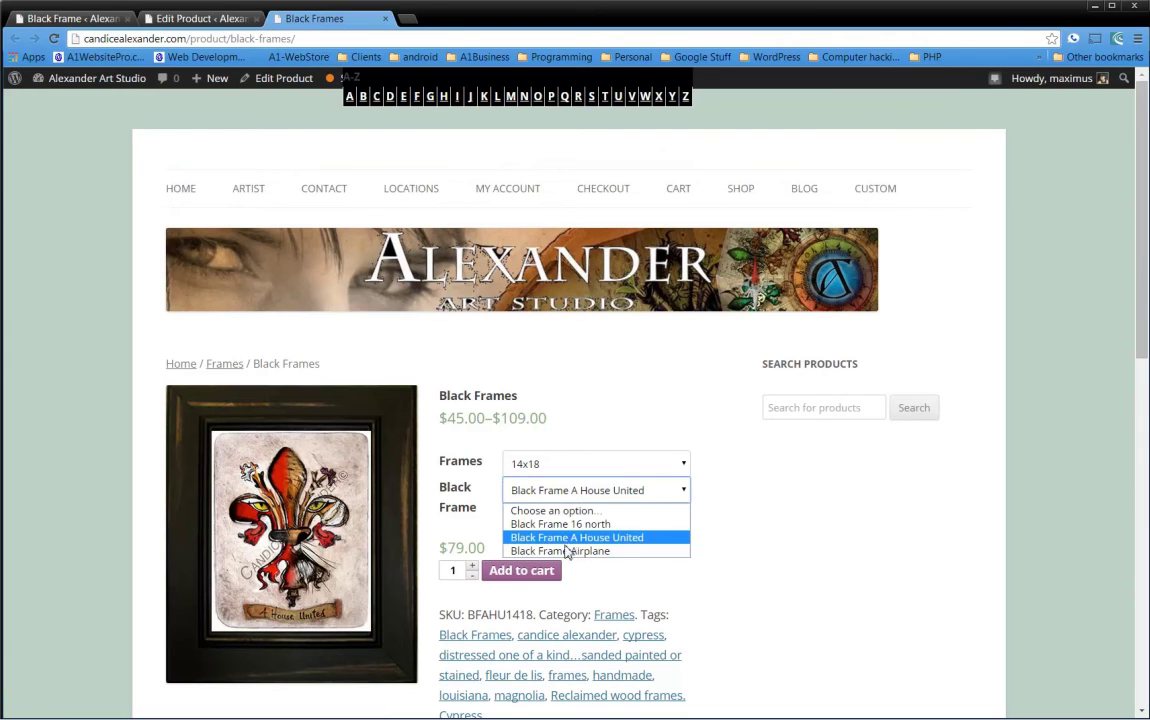
click(566, 551)
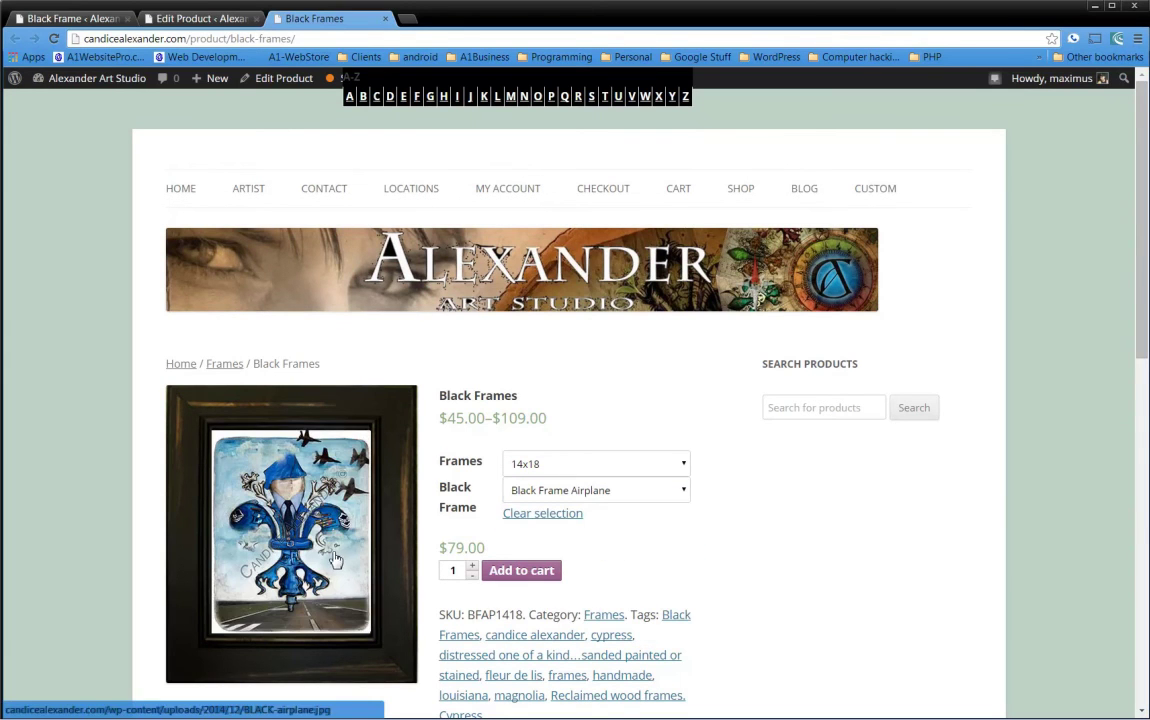
scroll(726, 526, down, 1)
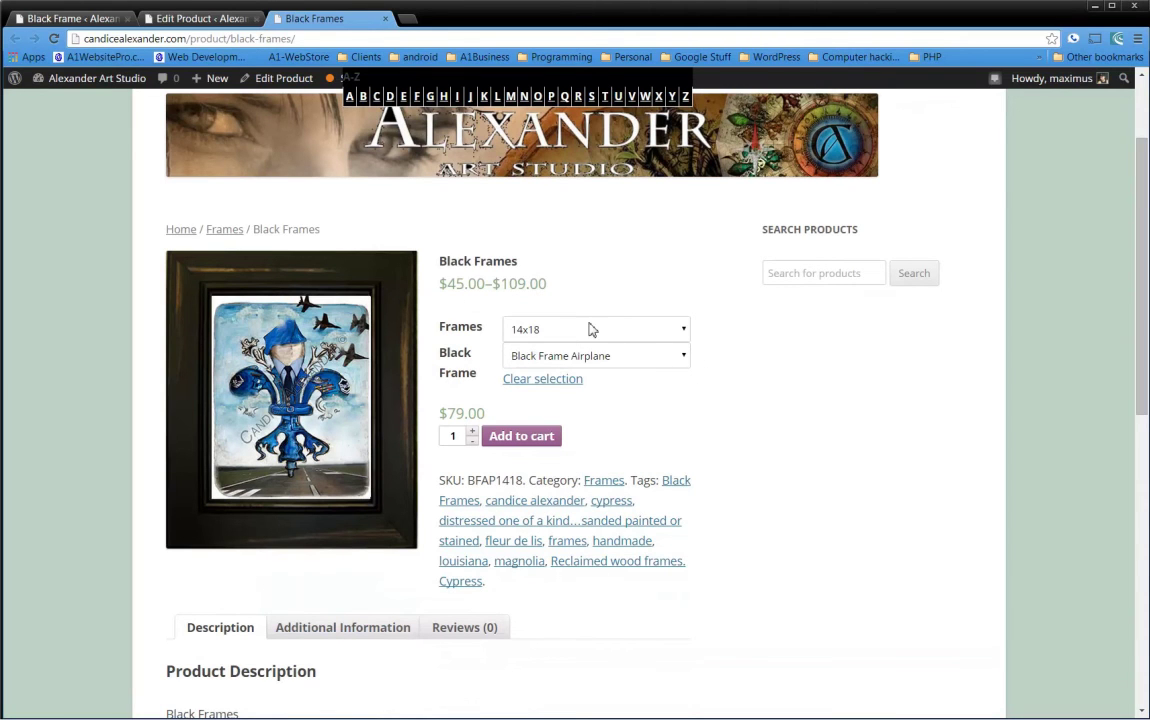
In the product's Swatches settings, set the Frames attribute type to Custom Colors and Images
click(215, 19)
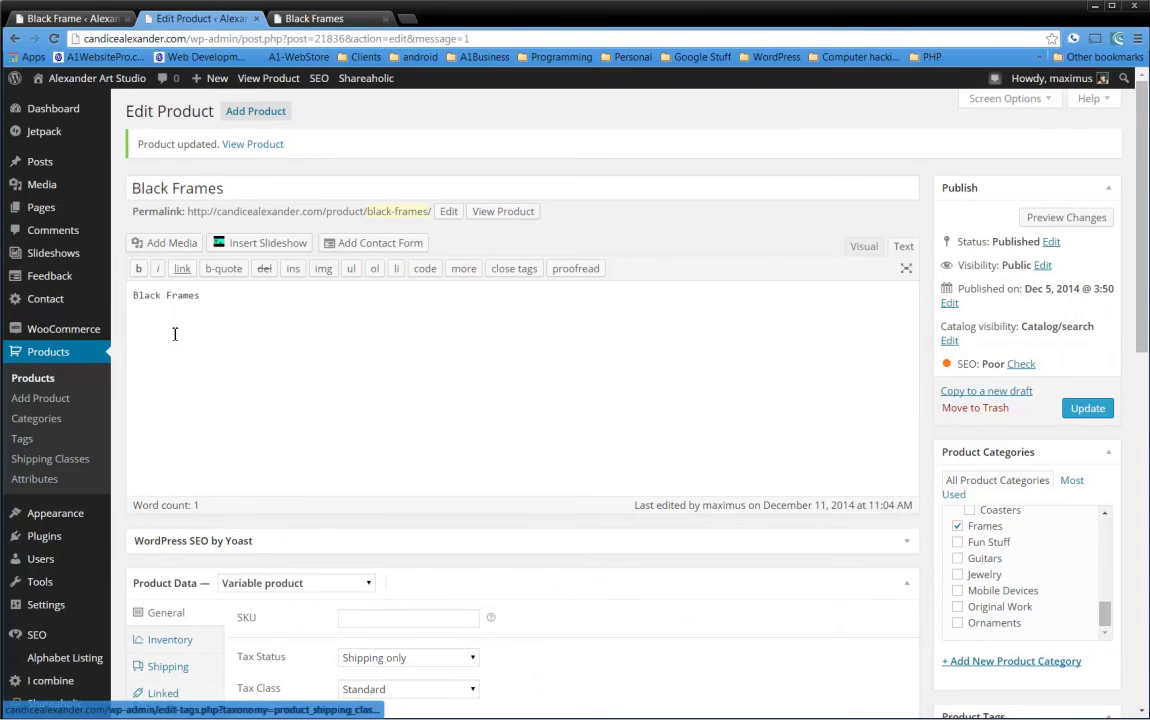
scroll(555, 530, down, 2)
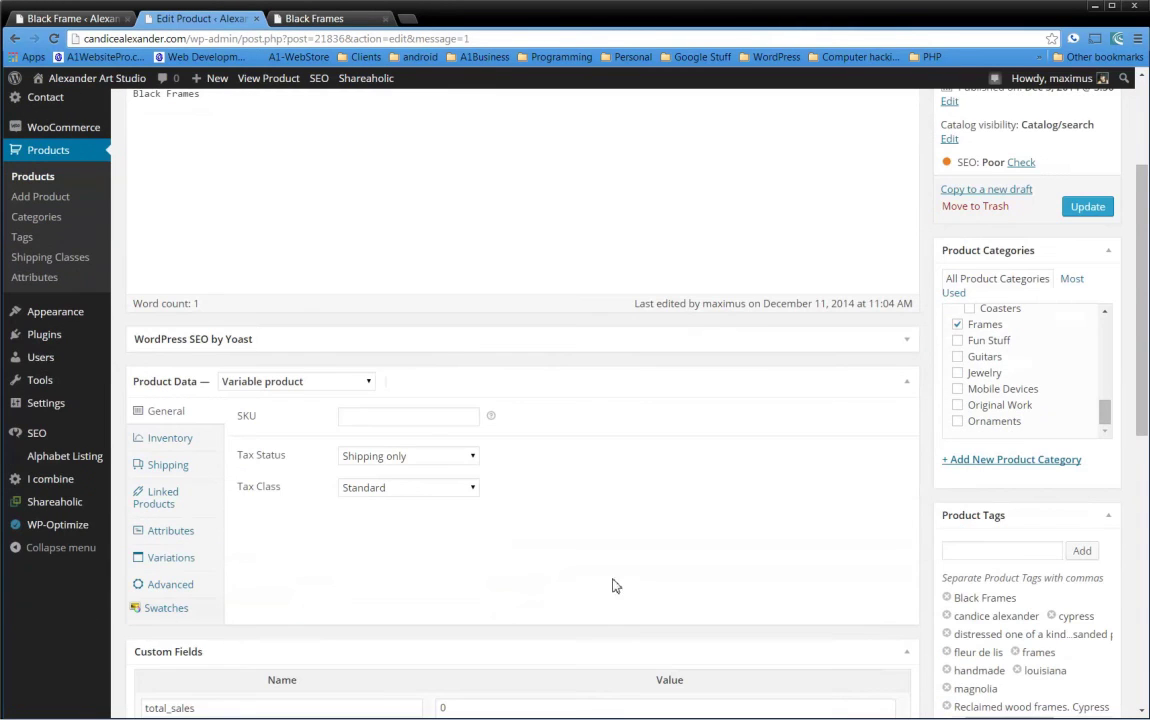
click(166, 609)
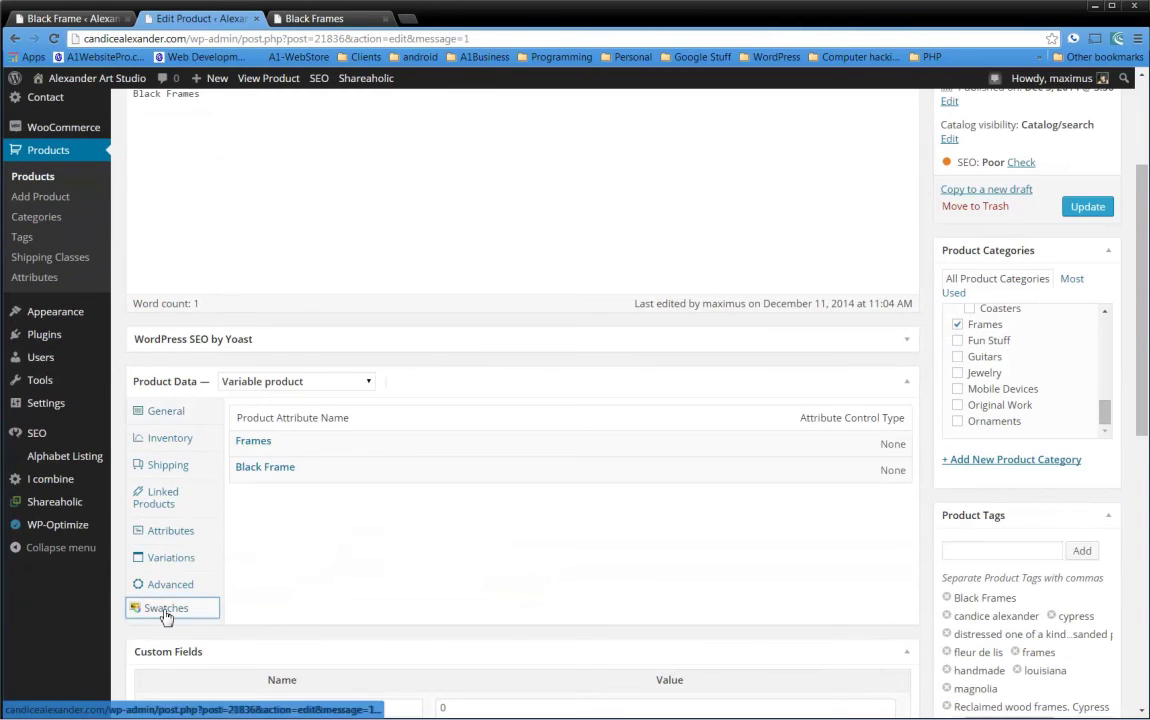
click(350, 451)
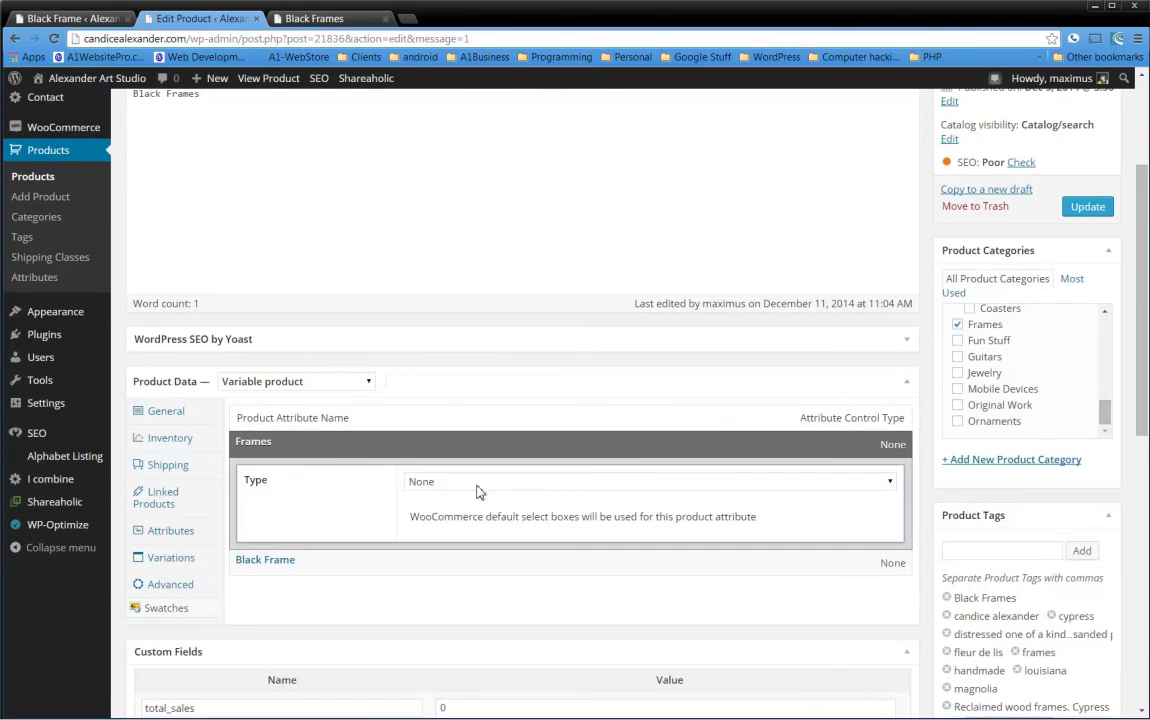
click(537, 485)
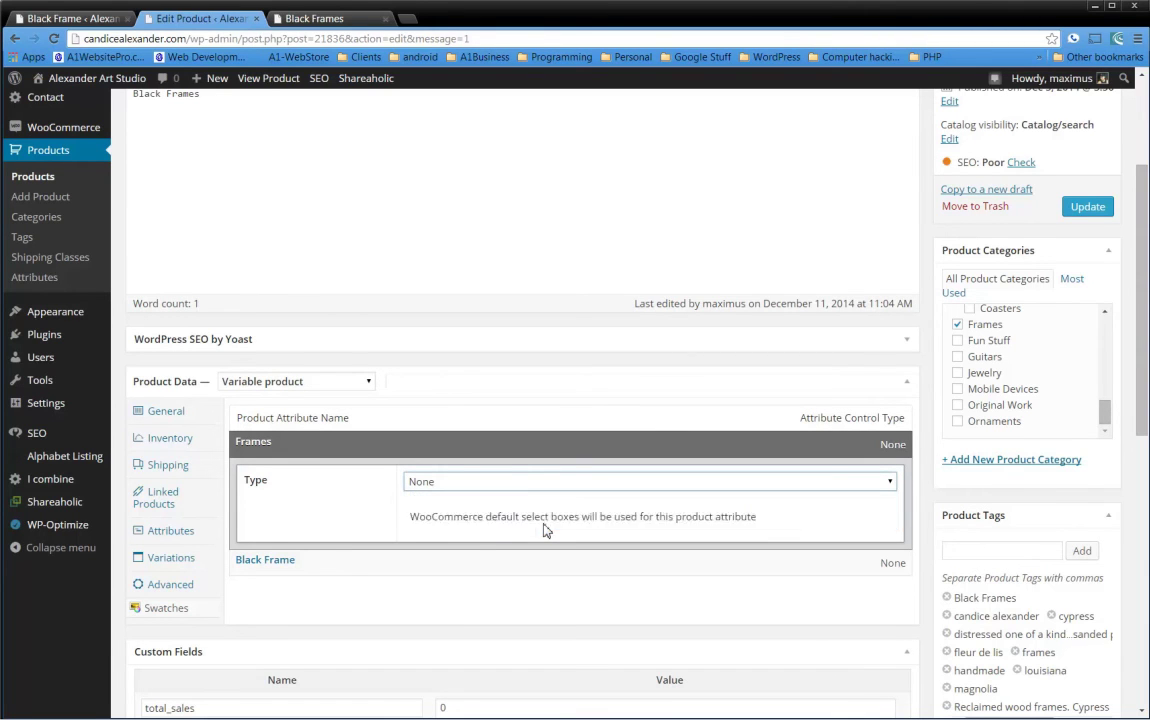
click(545, 525)
scroll(359, 553, down, 2)
scroll(359, 553, up, 2)
click(544, 448)
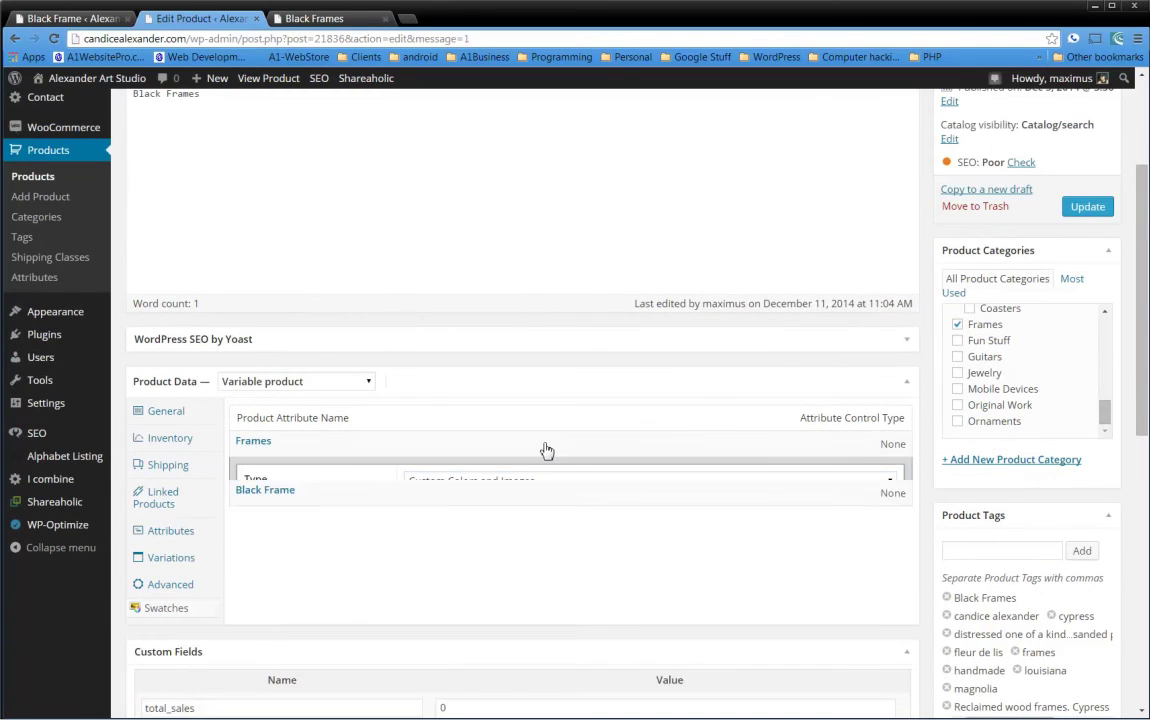
Show the product's Variations list
scroll(506, 428, up, 2)
scroll(406, 539, down, 2)
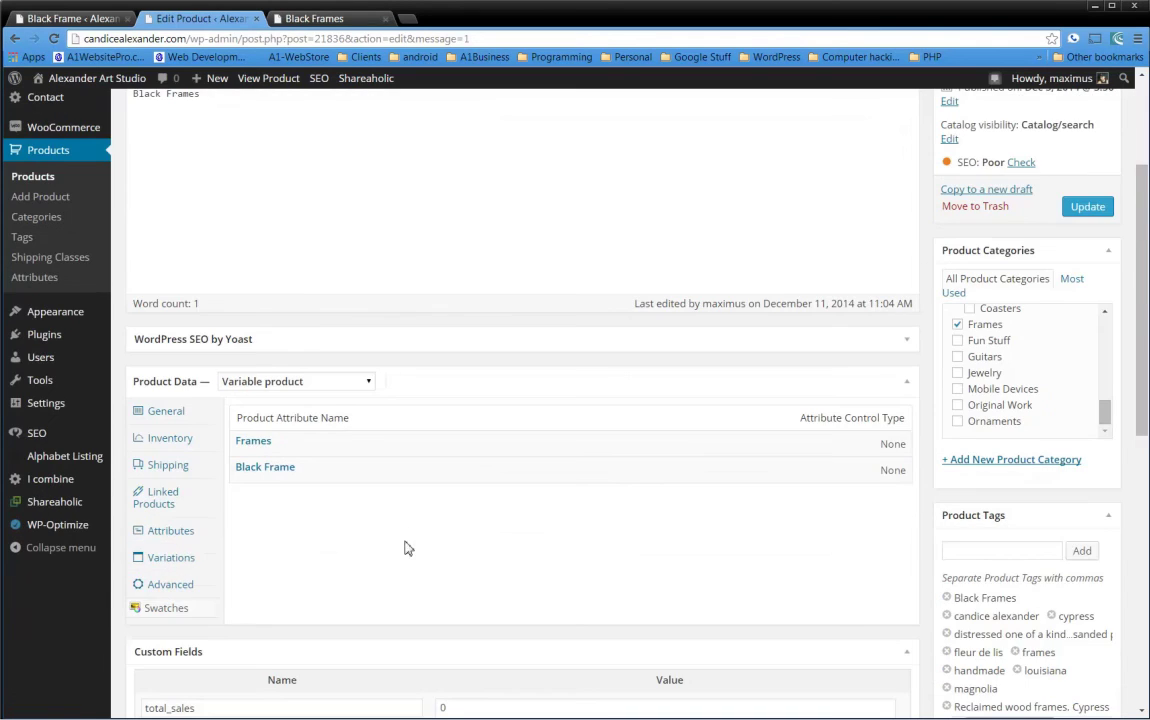
click(177, 566)
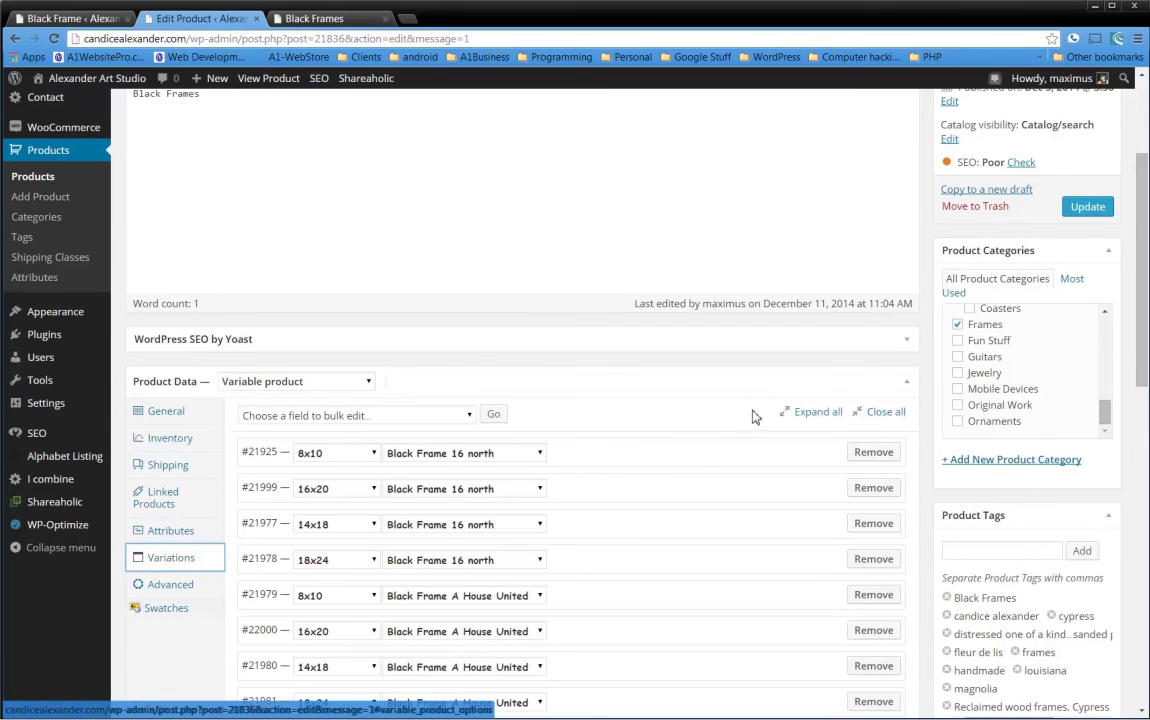
scroll(640, 420, down, 1)
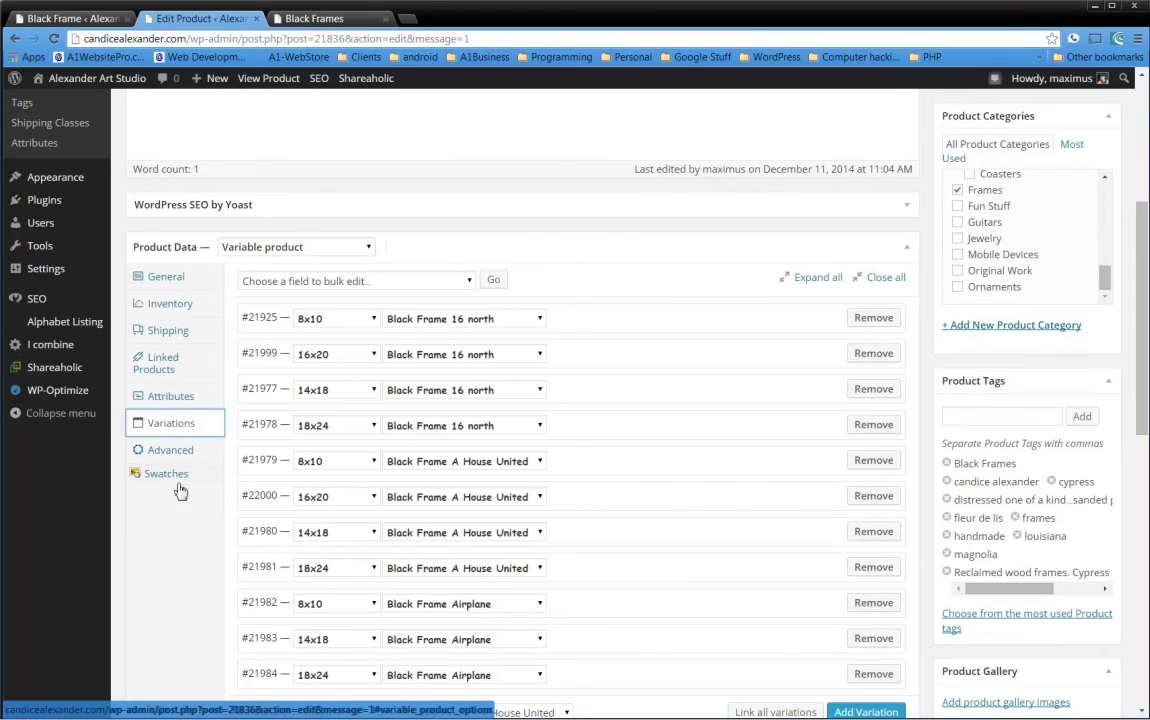
scroll(752, 550, up, 2)
scroll(754, 550, up, 2)
scroll(754, 550, down, 3)
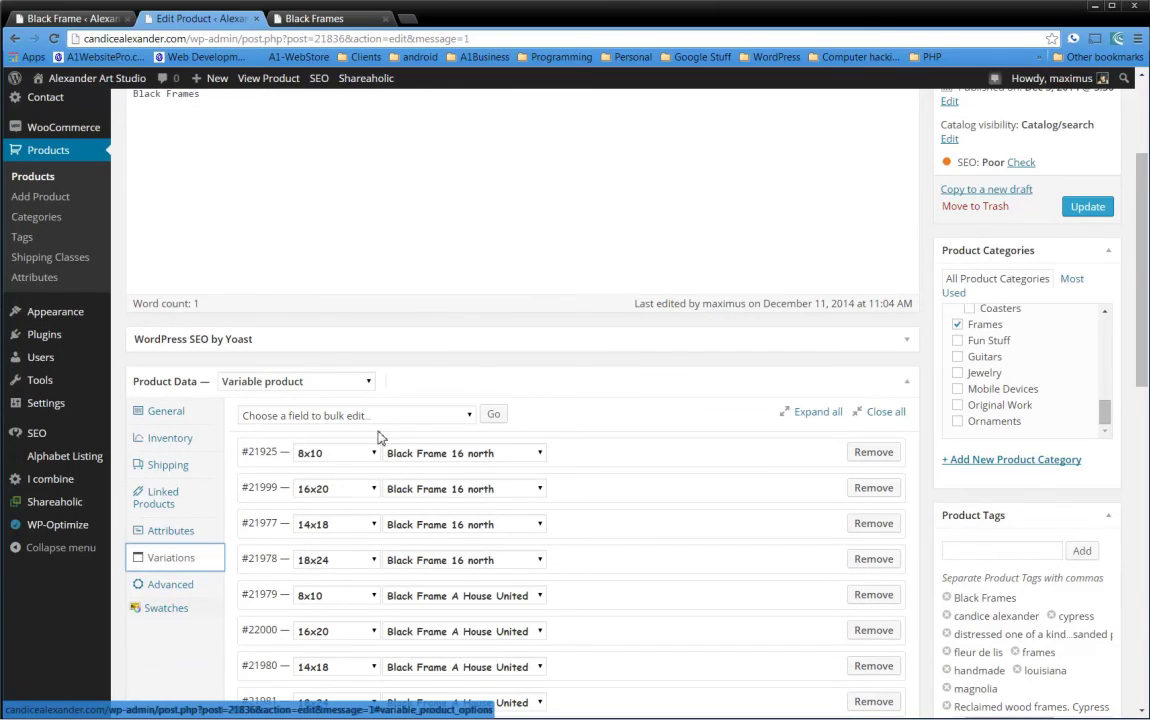
scroll(379, 434, down, 2)
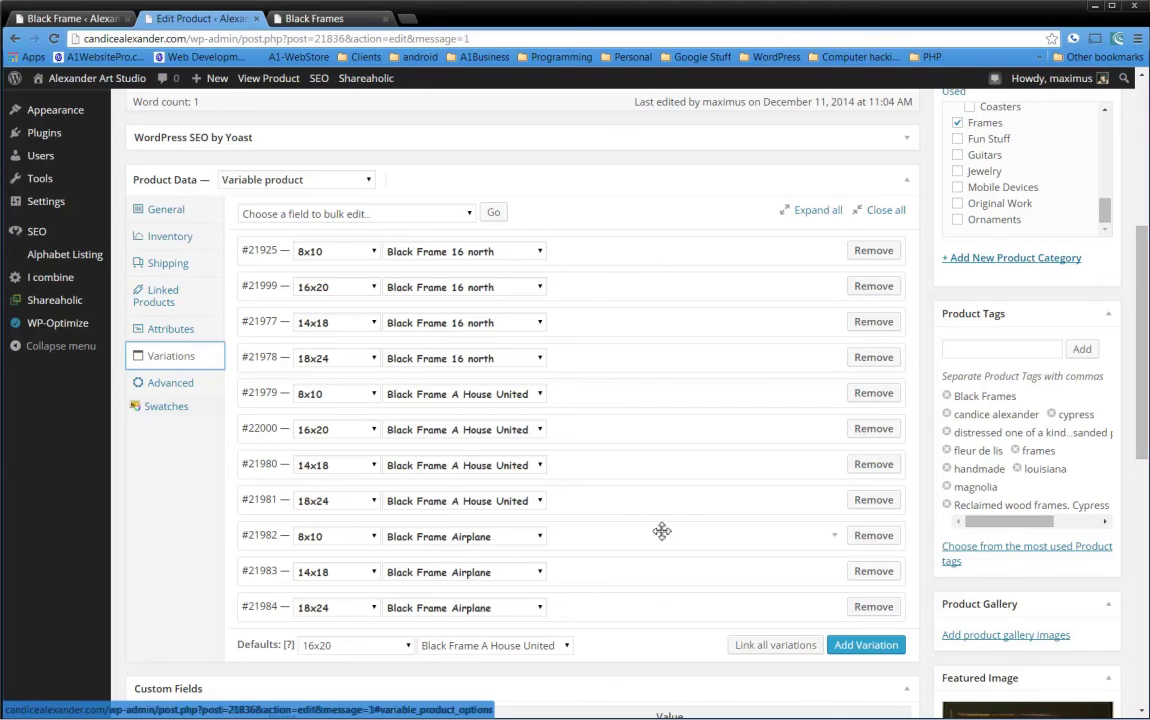
scroll(647, 597, down, 2)
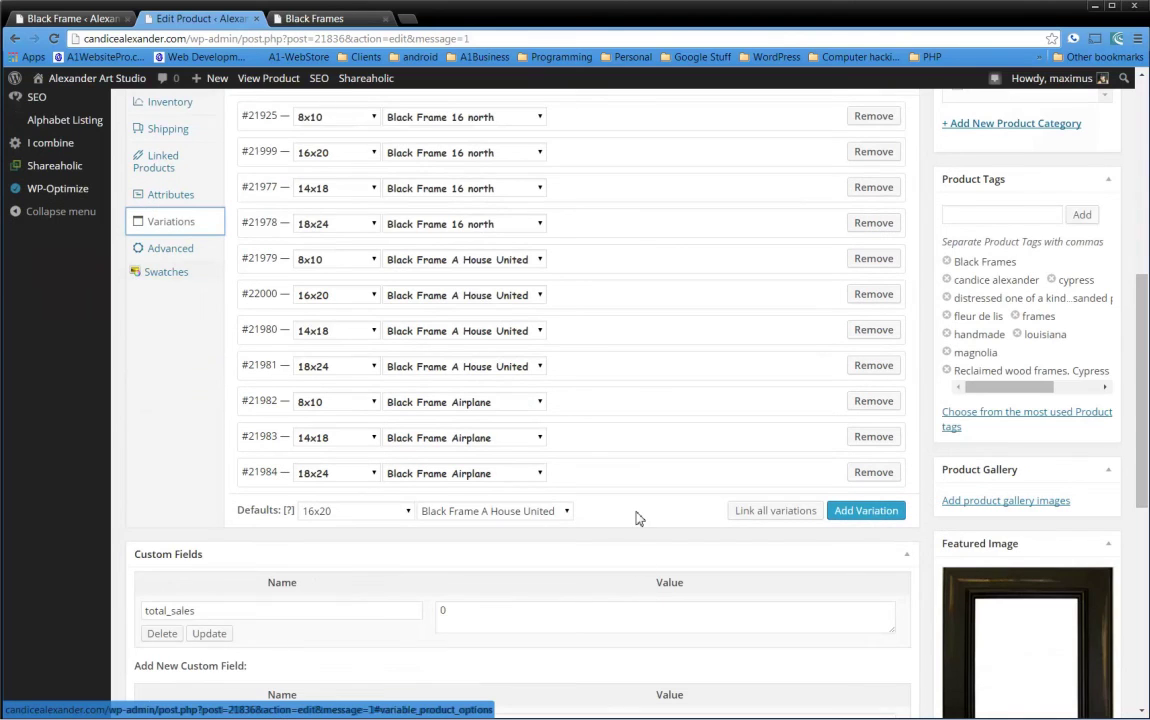
scroll(637, 514, up, 2)
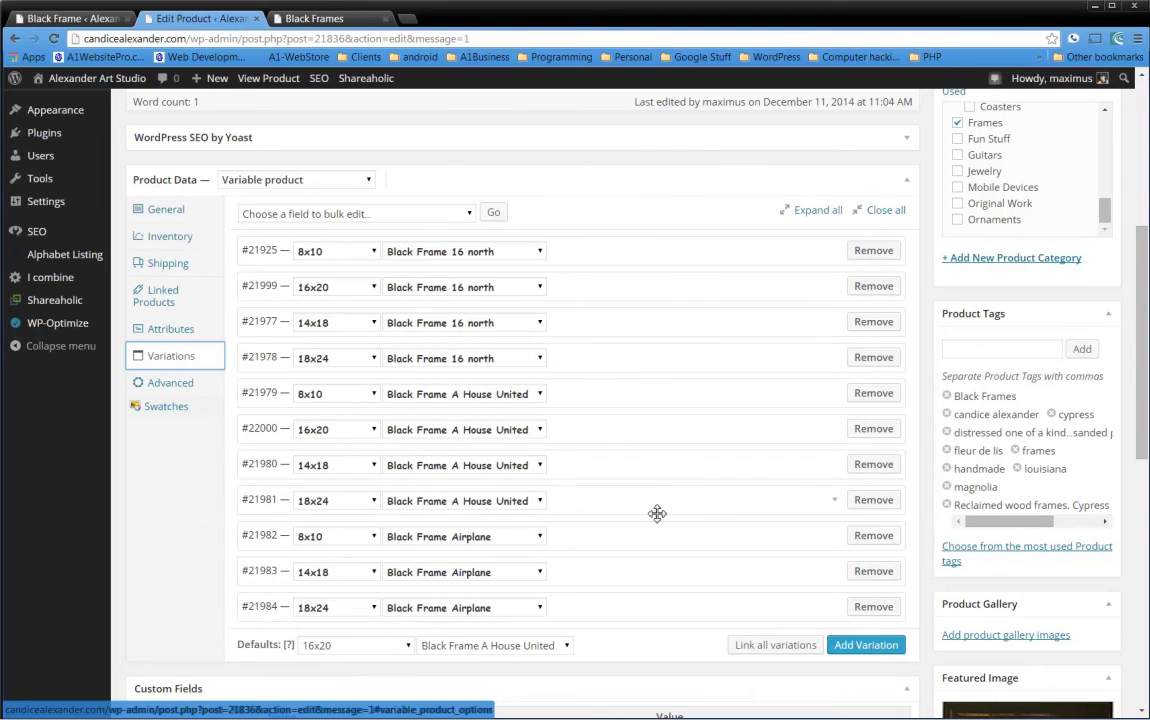
scroll(657, 513, down, 2)
scroll(657, 516, up, 1)
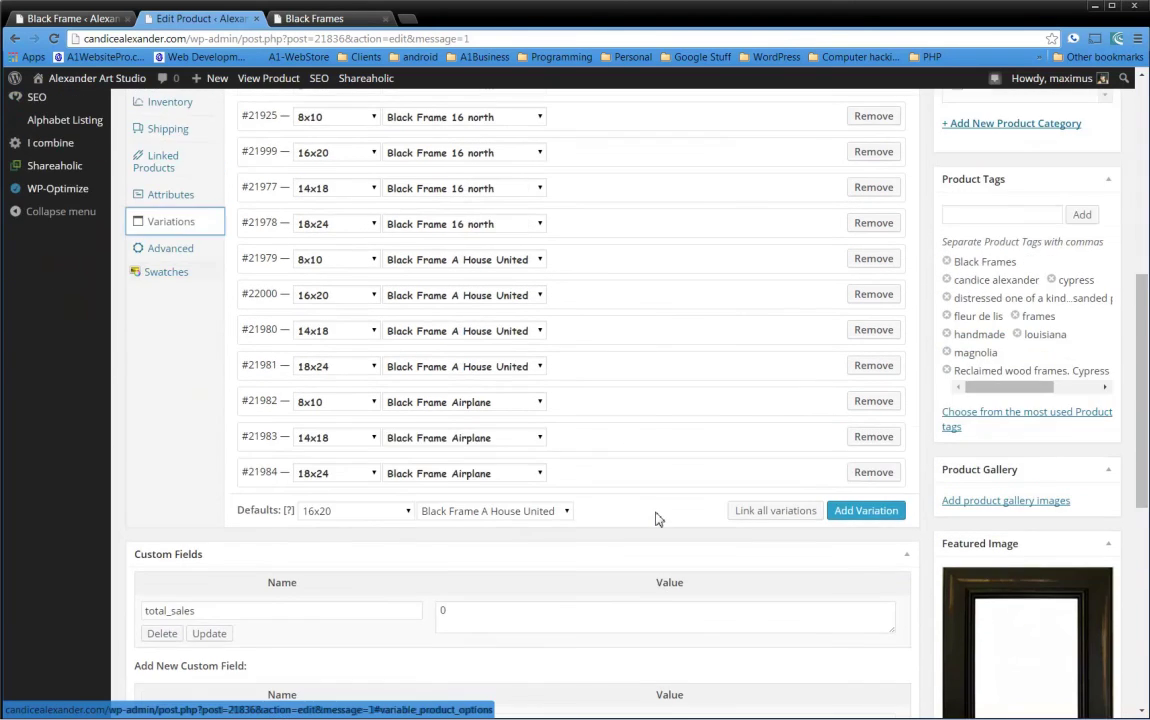
scroll(662, 518, down, 2)
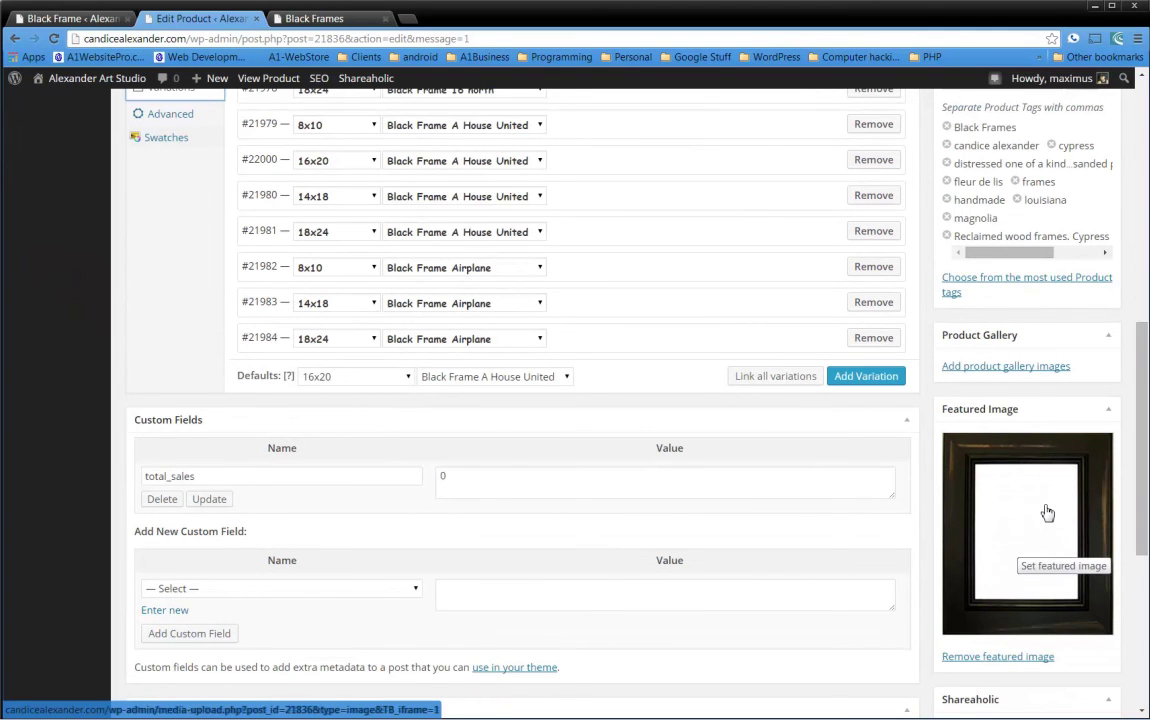
Reload the Black Frames storefront page and clear the artwork and size selections
click(338, 22)
click(344, 39)
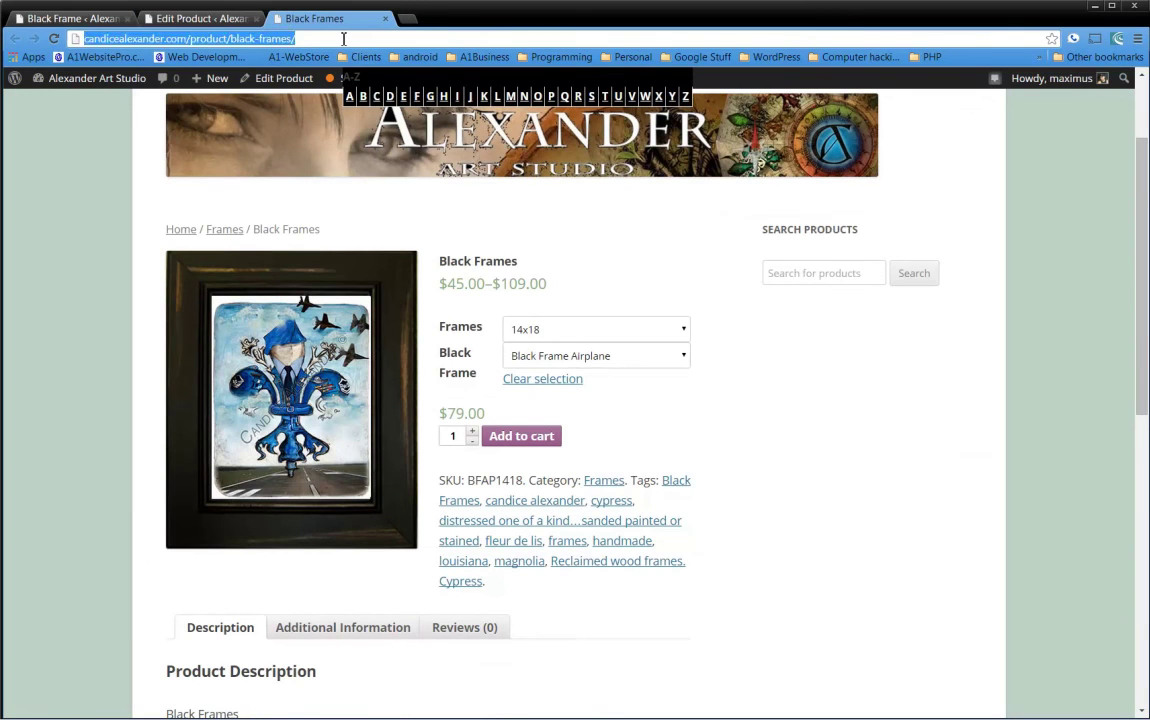
key(Return)
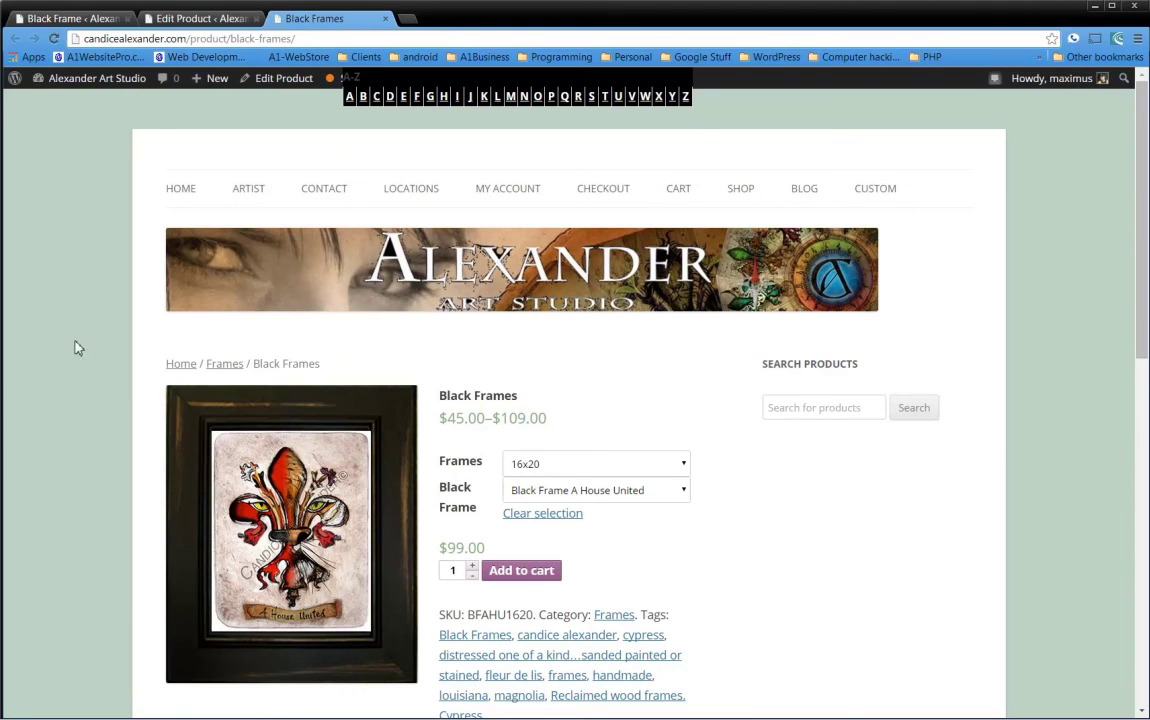
click(55, 42)
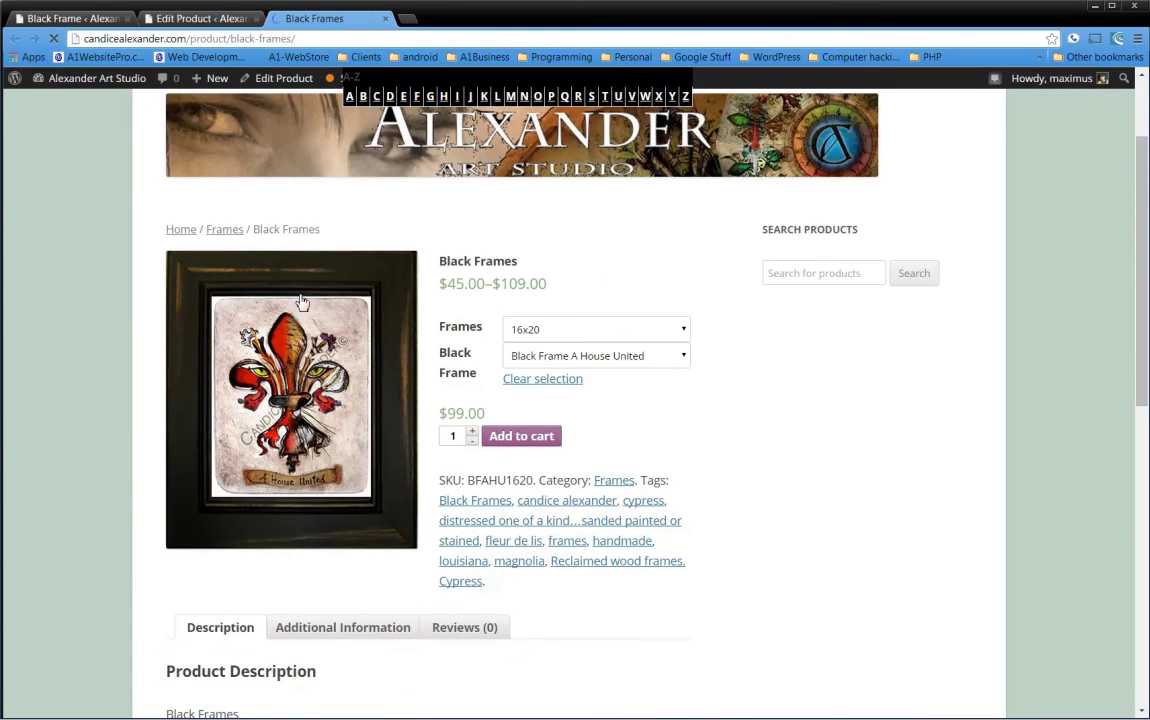
click(668, 362)
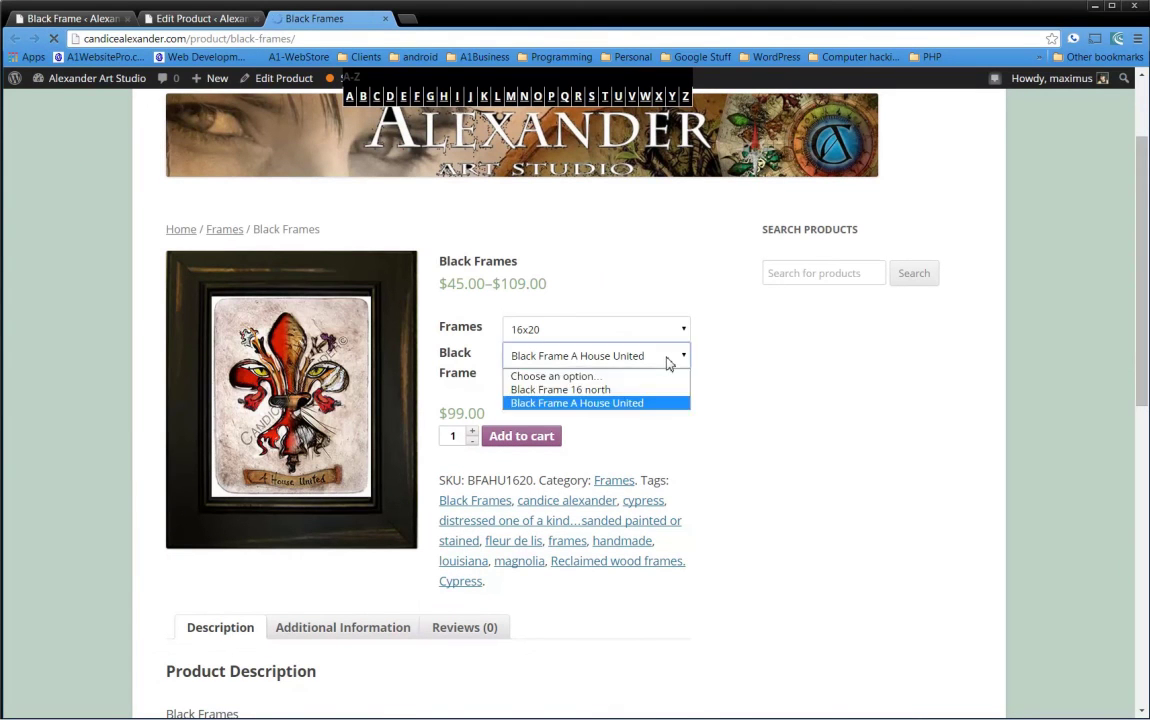
click(629, 376)
click(620, 334)
click(608, 351)
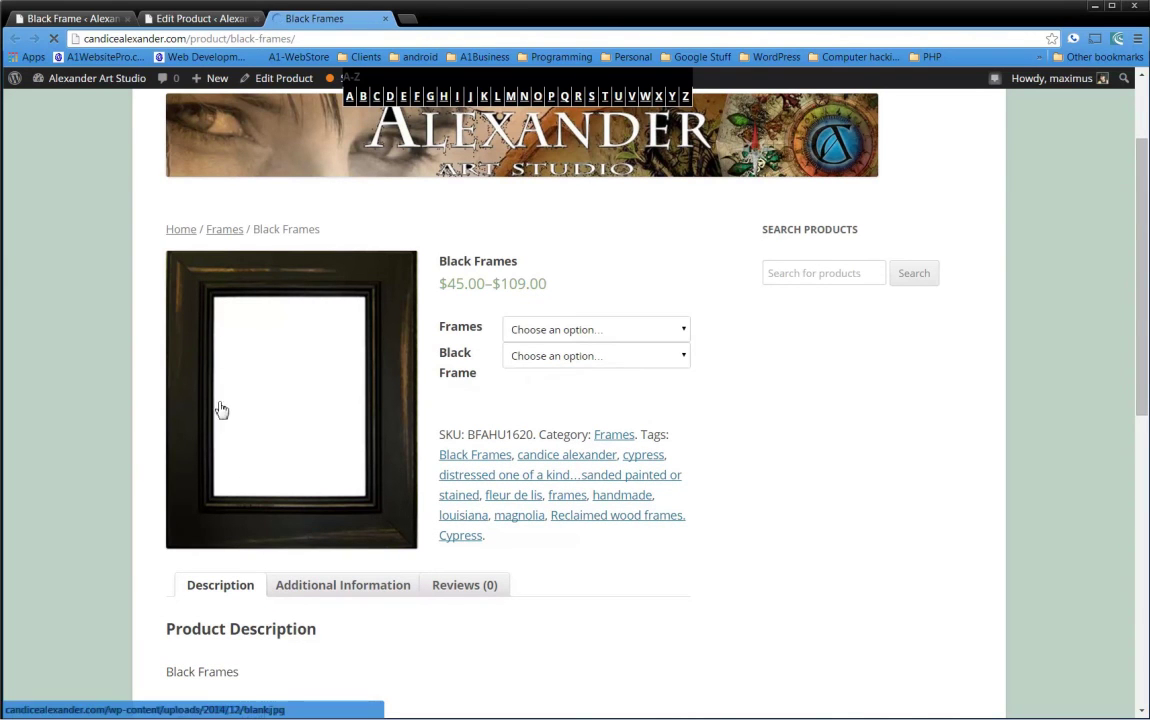
Select the 14x18 size with Black Frame A House United artwork
click(152, 12)
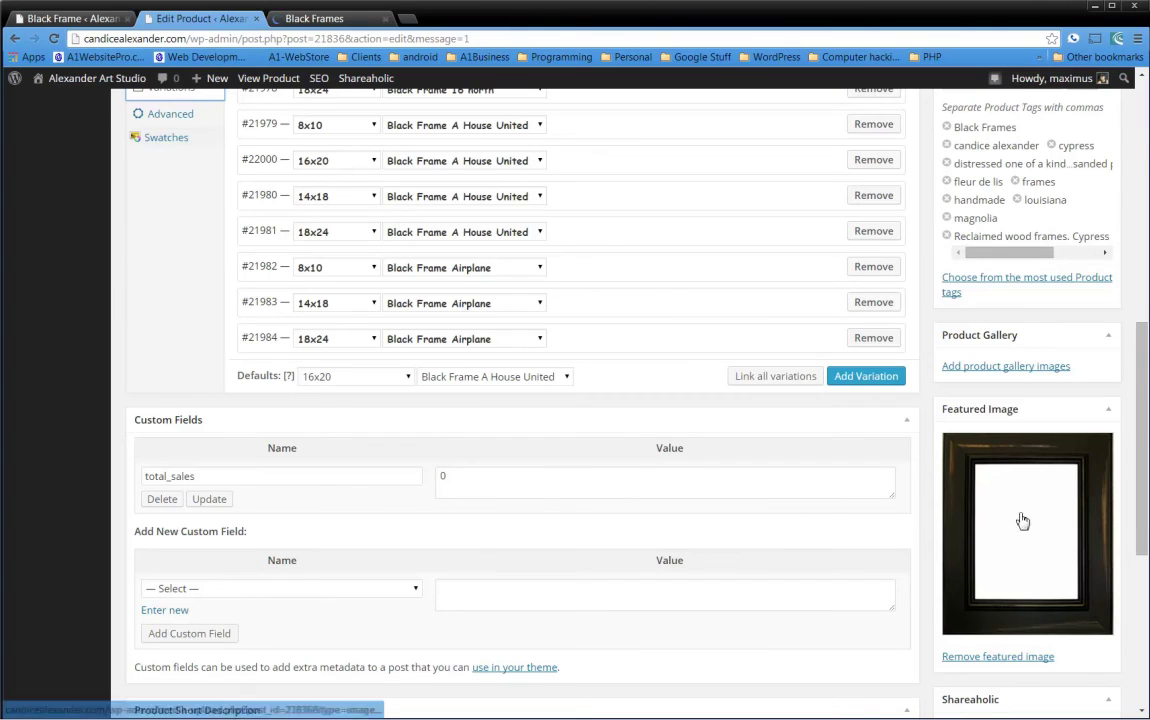
click(314, 18)
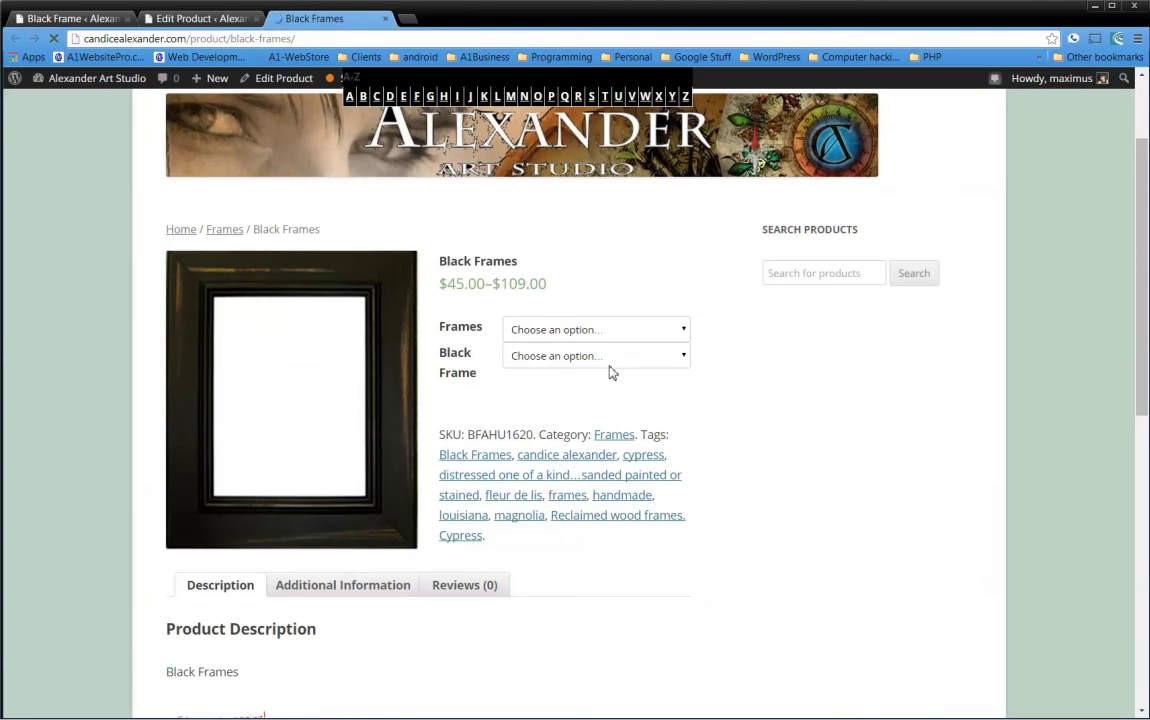
click(636, 329)
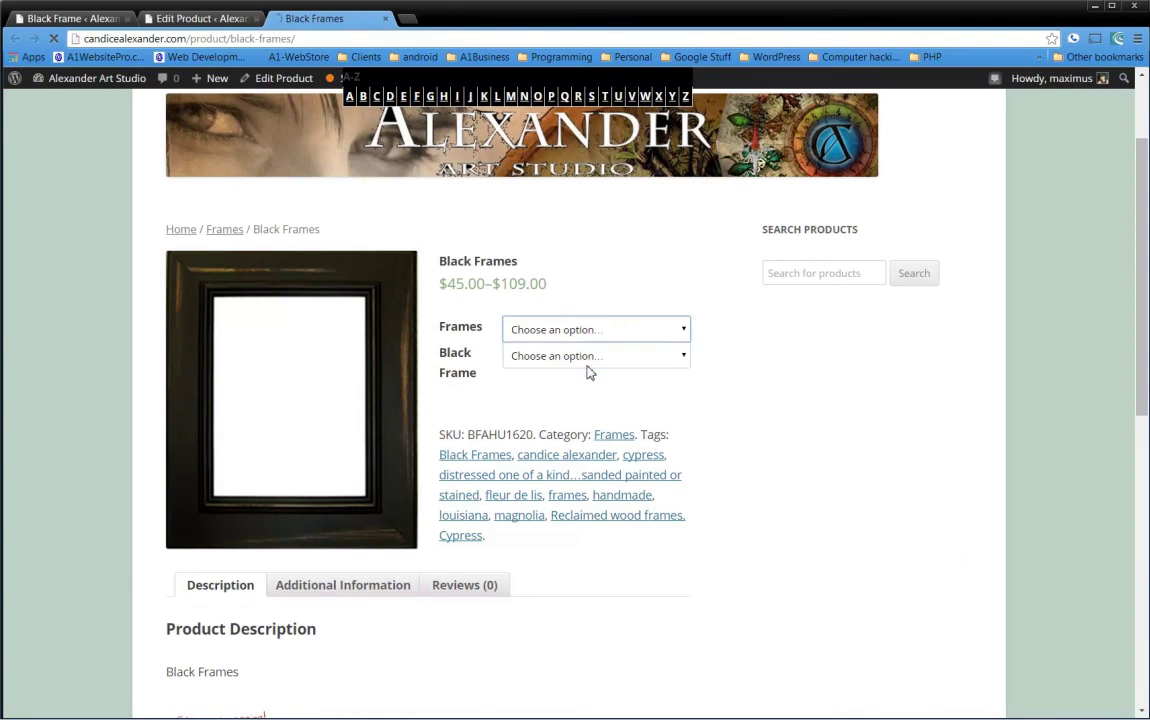
key(Down)
click(601, 360)
click(606, 401)
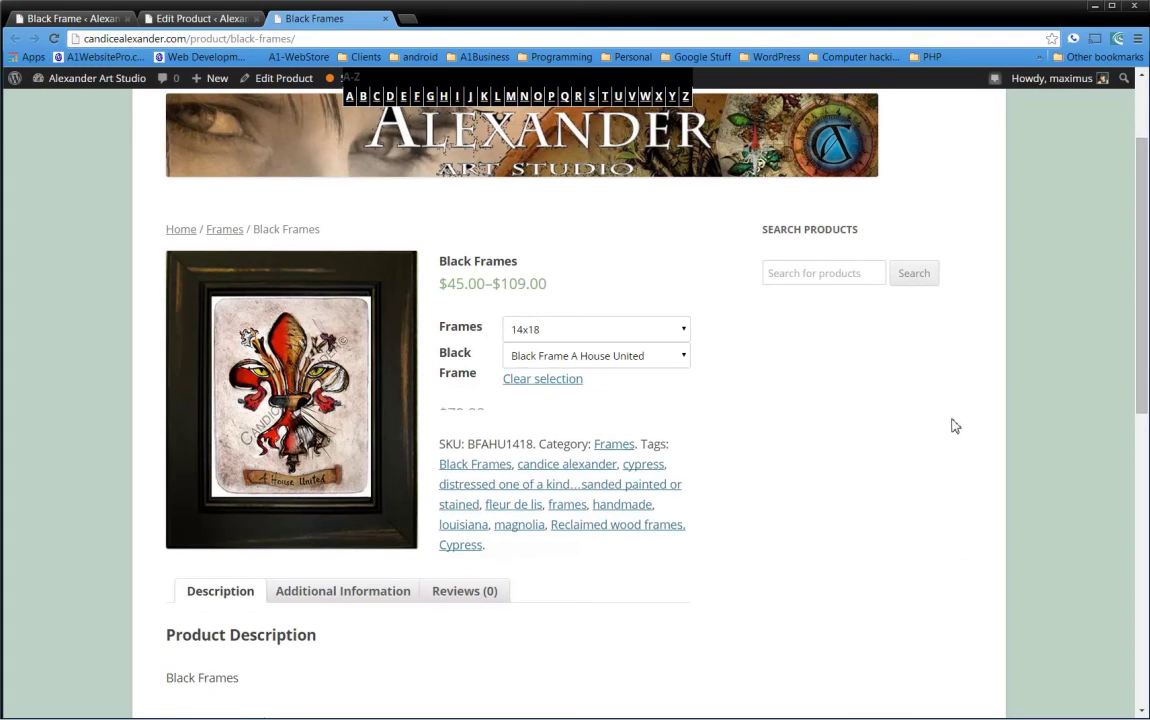
Recheck that 14x18 with Black Frame A House United shows $79.00 and SKU BFAHU1418
scroll(788, 560, up, 2)
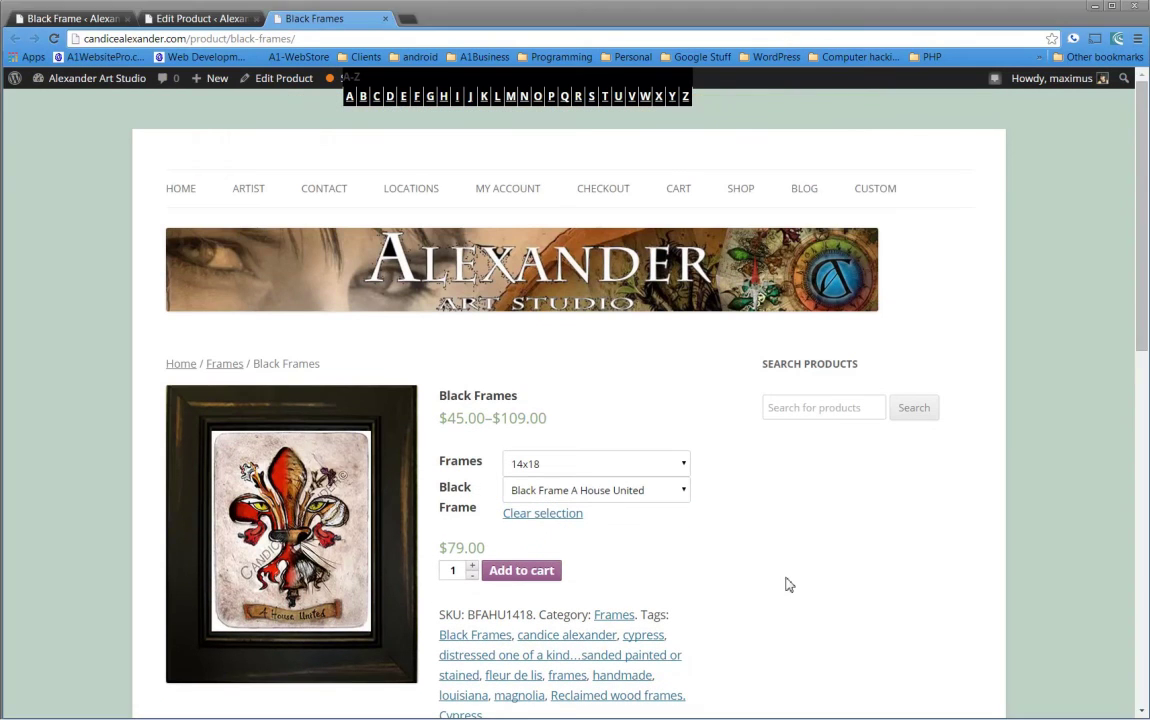
scroll(755, 572, down, 1)
scroll(757, 575, down, 2)
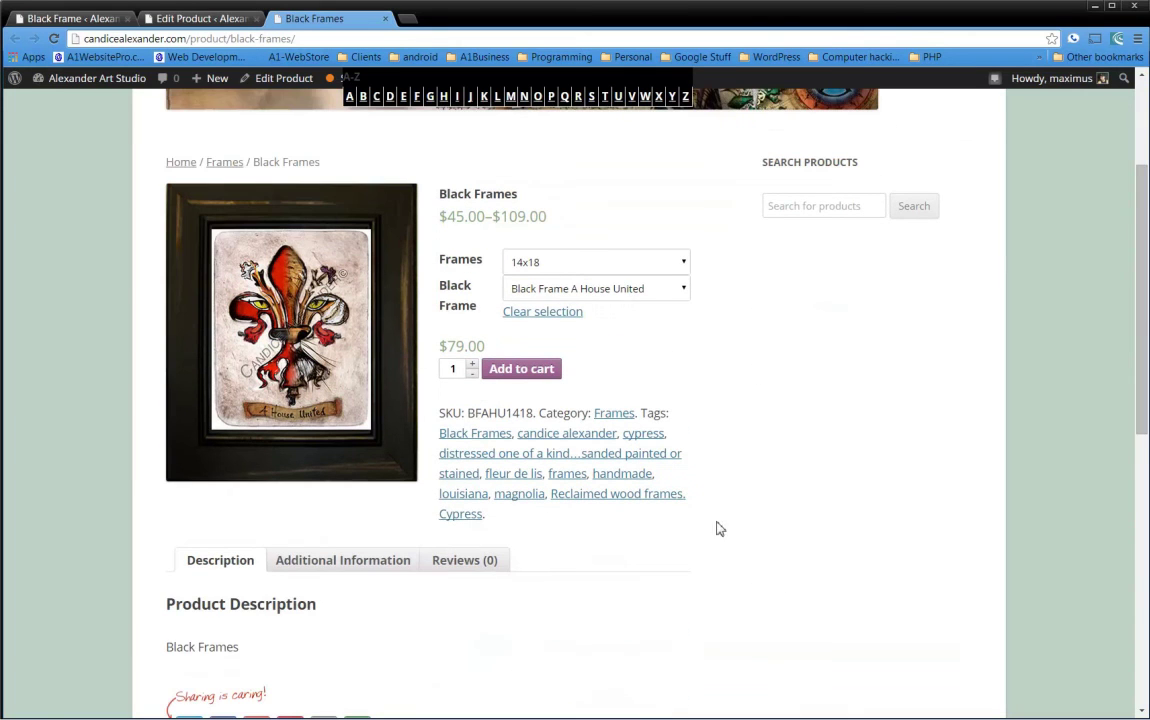
scroll(770, 393, up, 3)
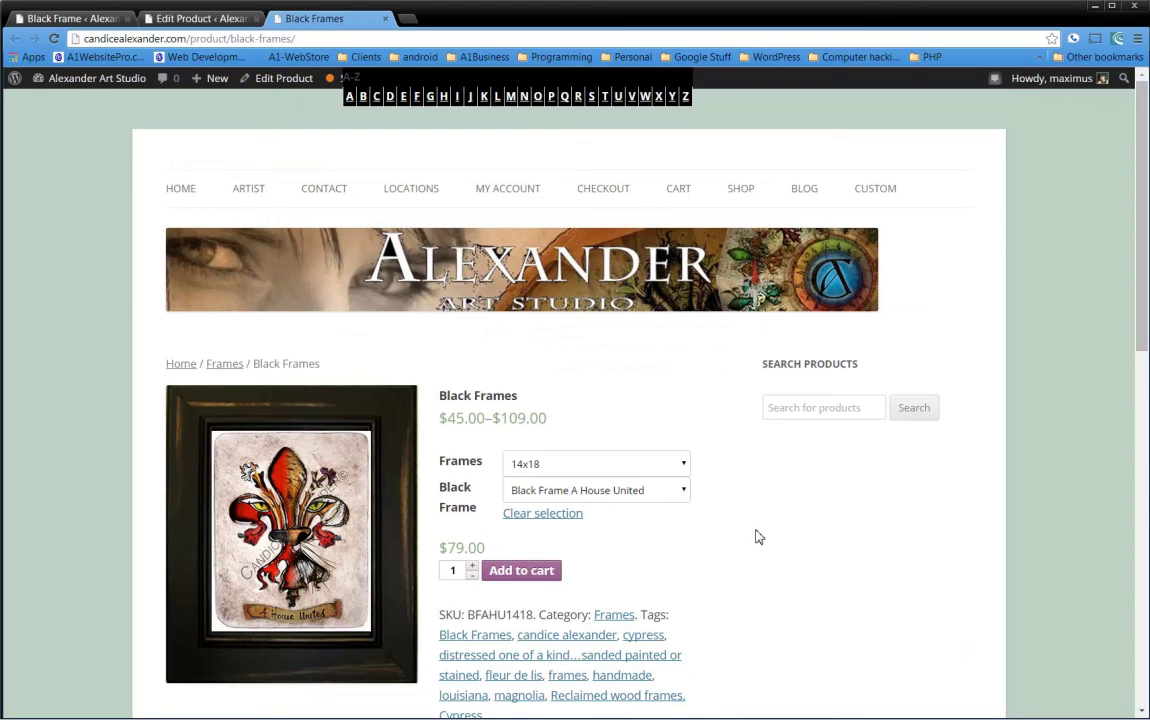
click(680, 465)
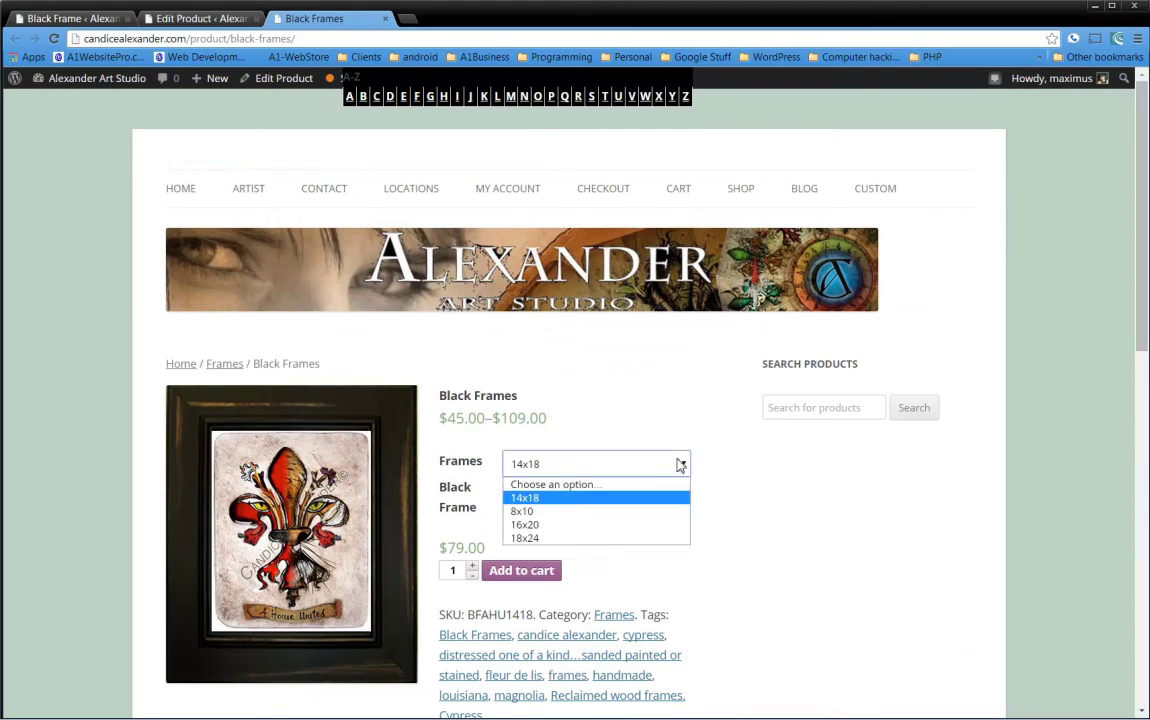
click(679, 464)
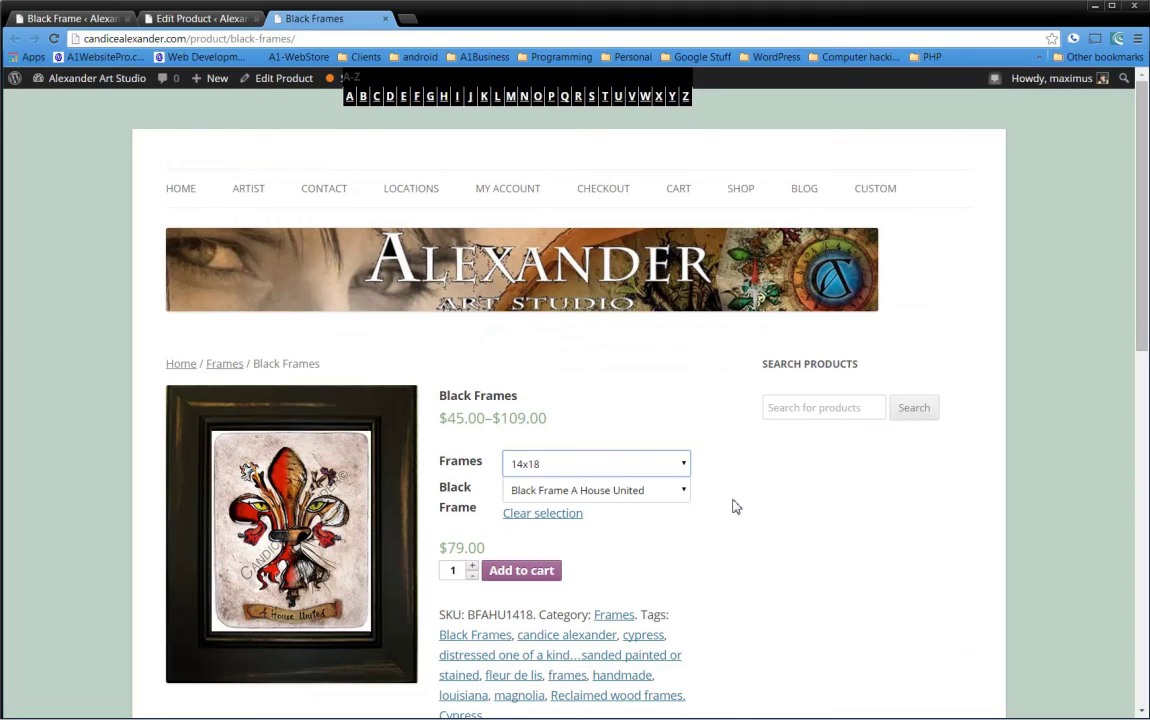
click(671, 471)
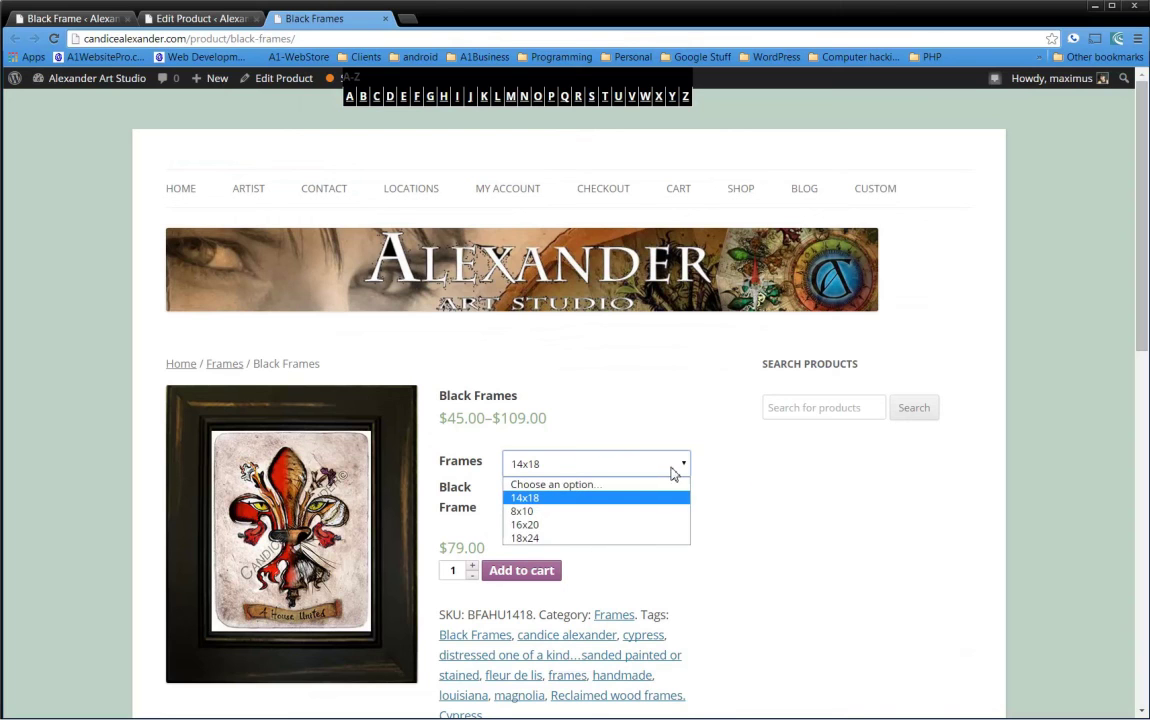
click(692, 472)
click(648, 492)
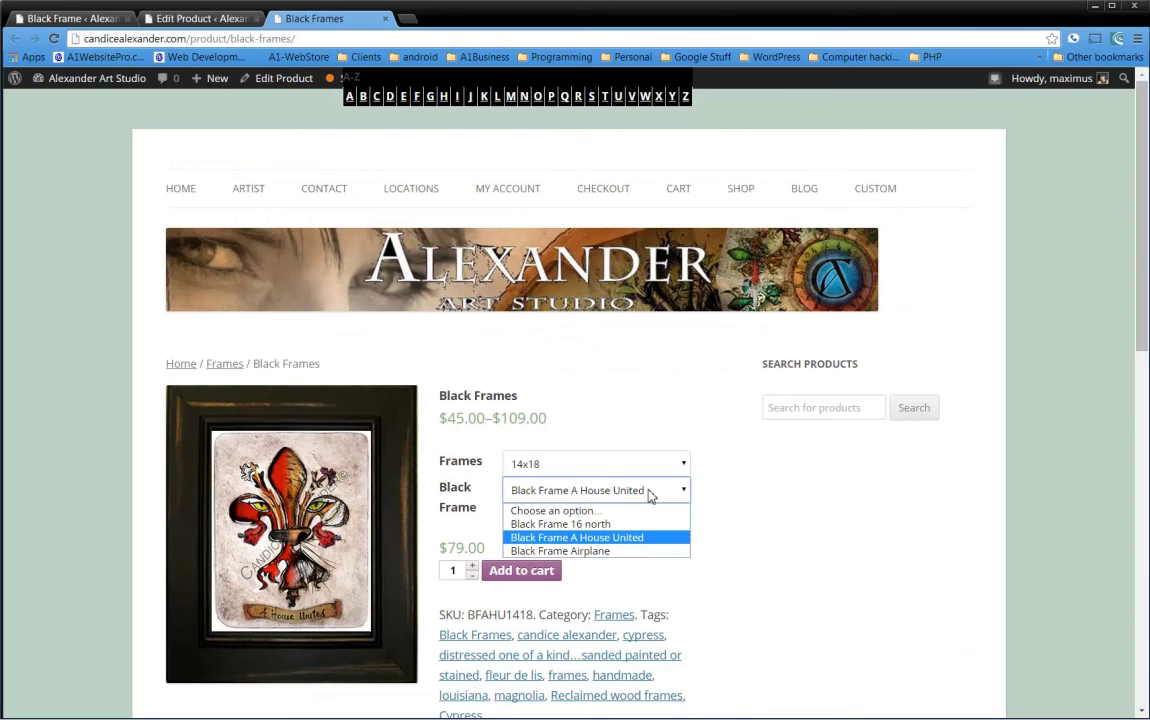
click(745, 508)
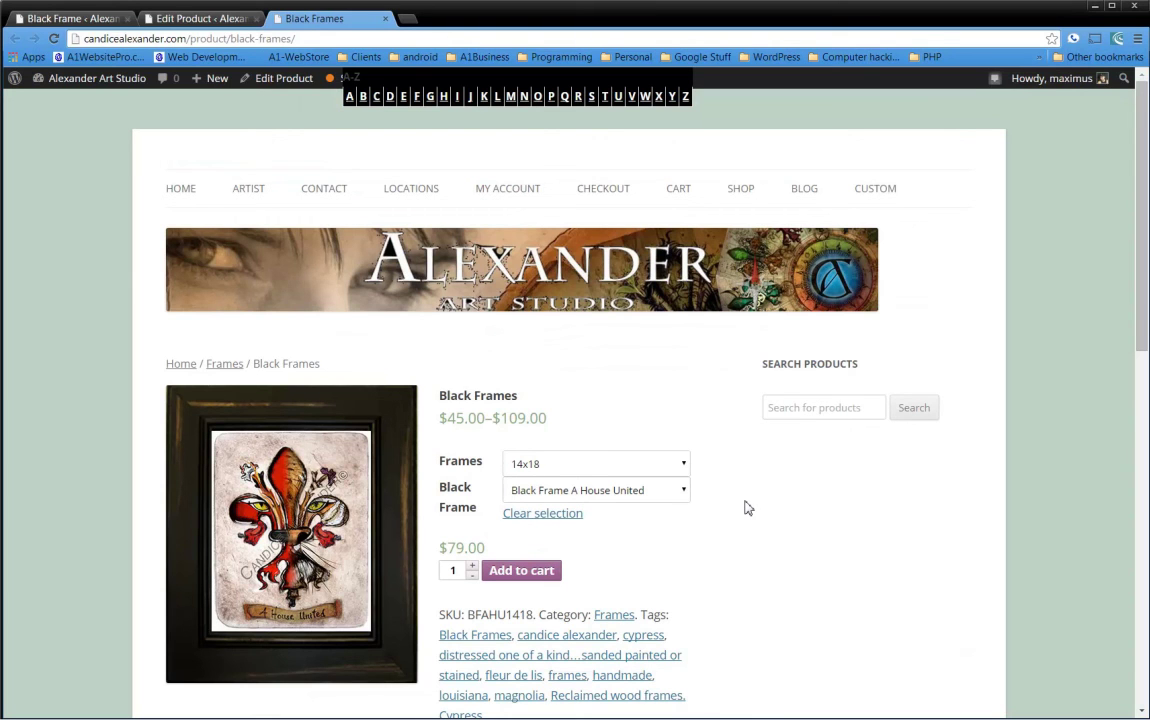
From the admin Products list, open Black Frames for editing
click(224, 24)
scroll(605, 391, up, 2)
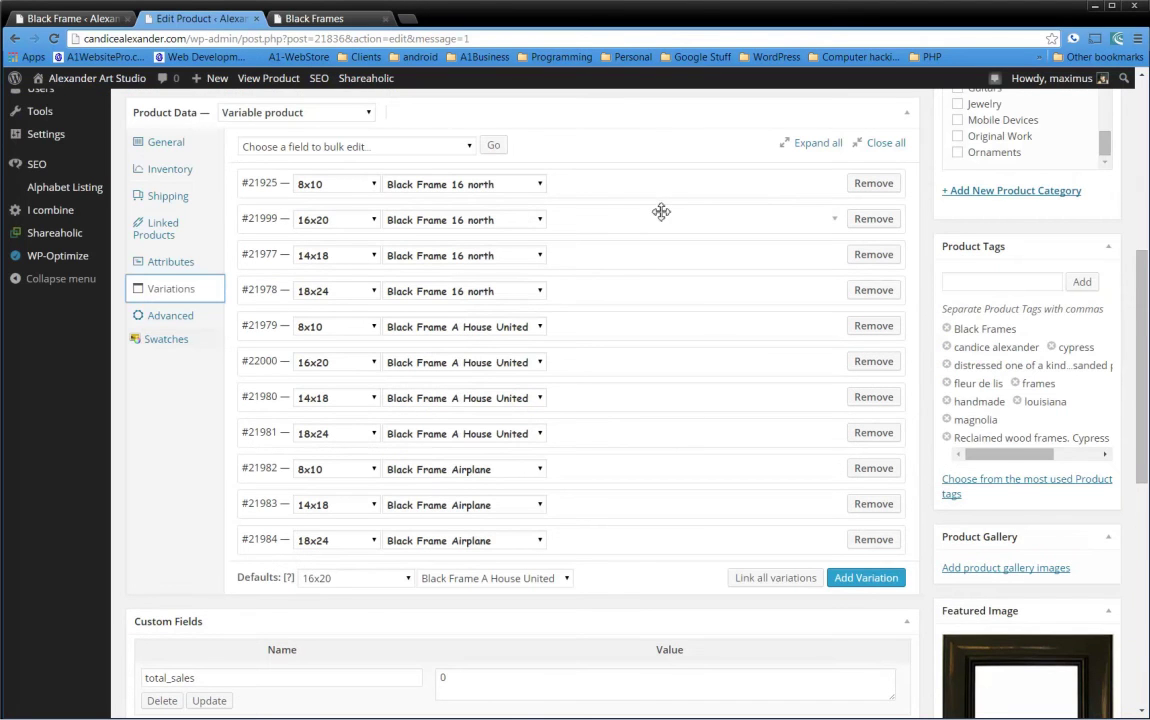
scroll(648, 265, up, 1)
scroll(690, 285, up, 1)
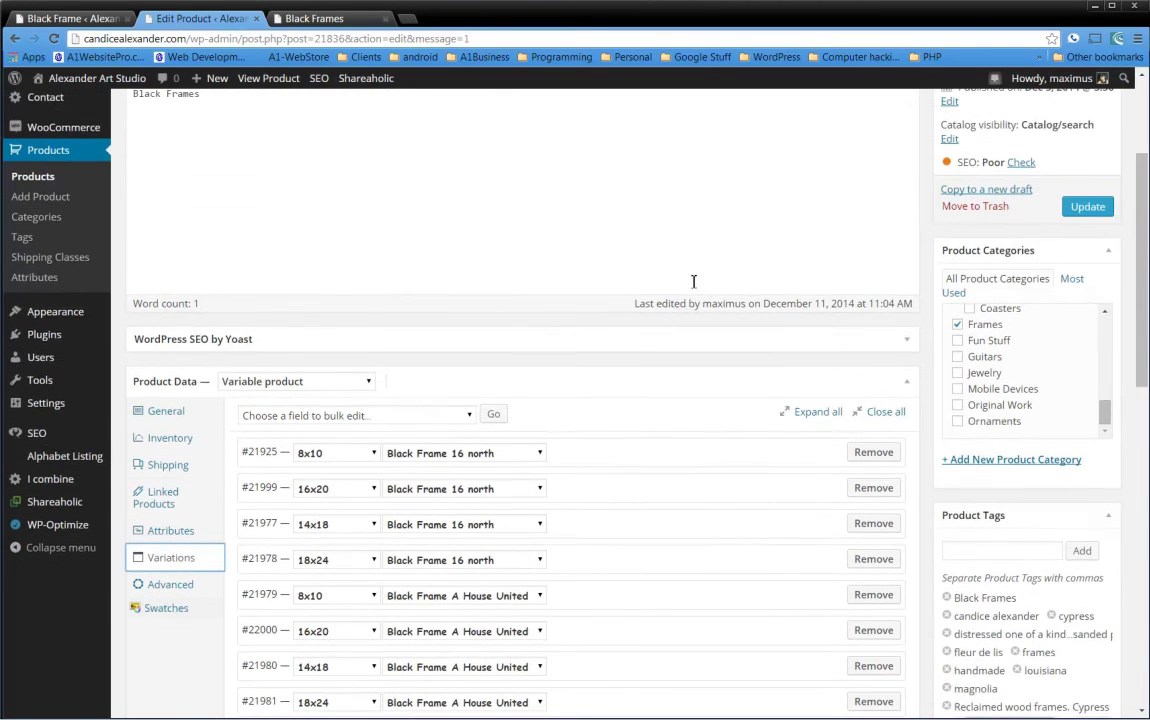
scroll(666, 281, up, 2)
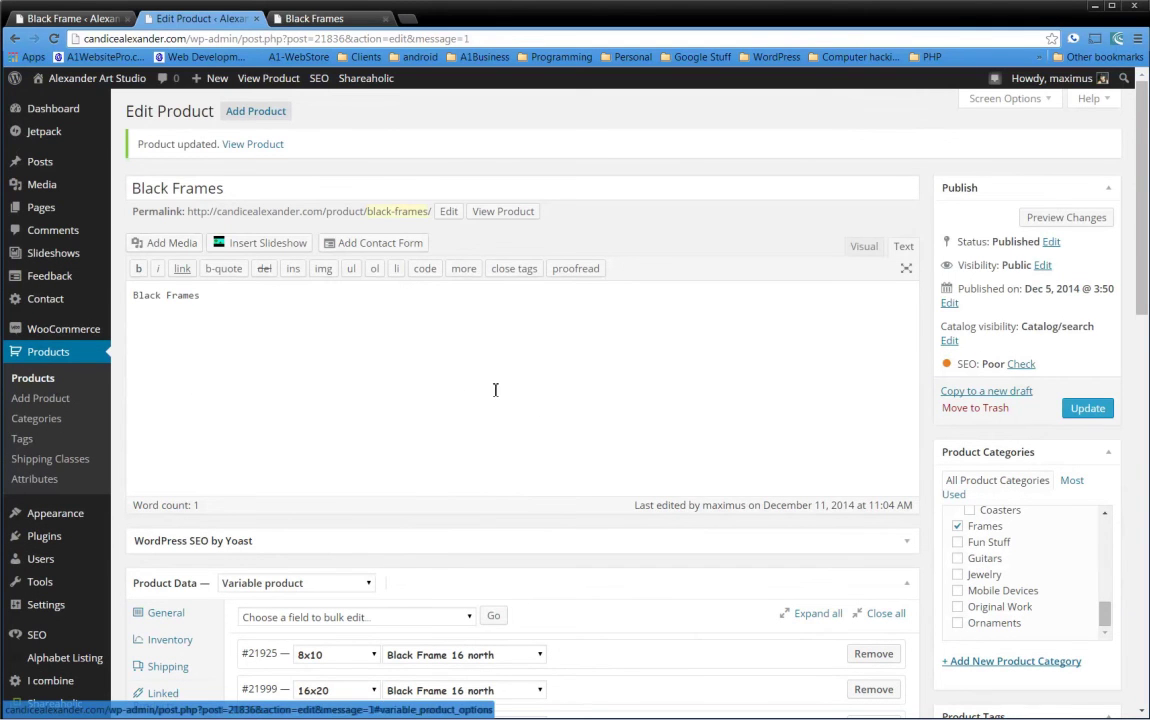
scroll(535, 405, down, 1)
scroll(693, 434, down, 1)
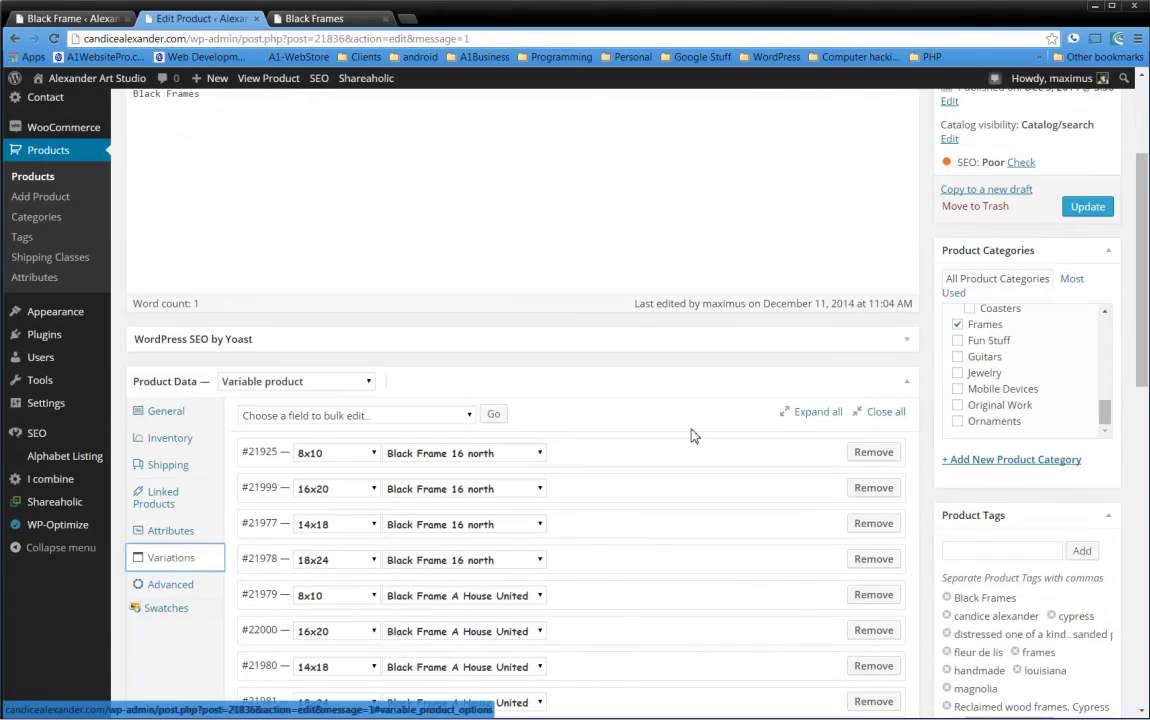
scroll(693, 436, up, 1)
scroll(693, 432, down, 3)
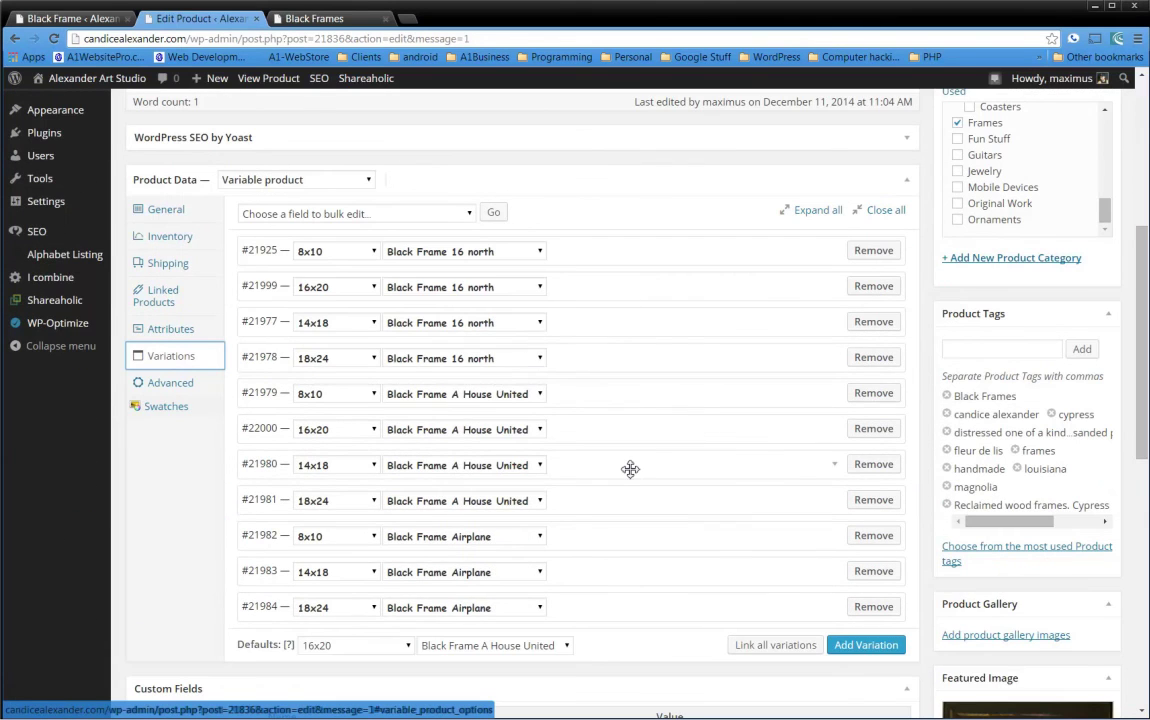
scroll(630, 468, up, 3)
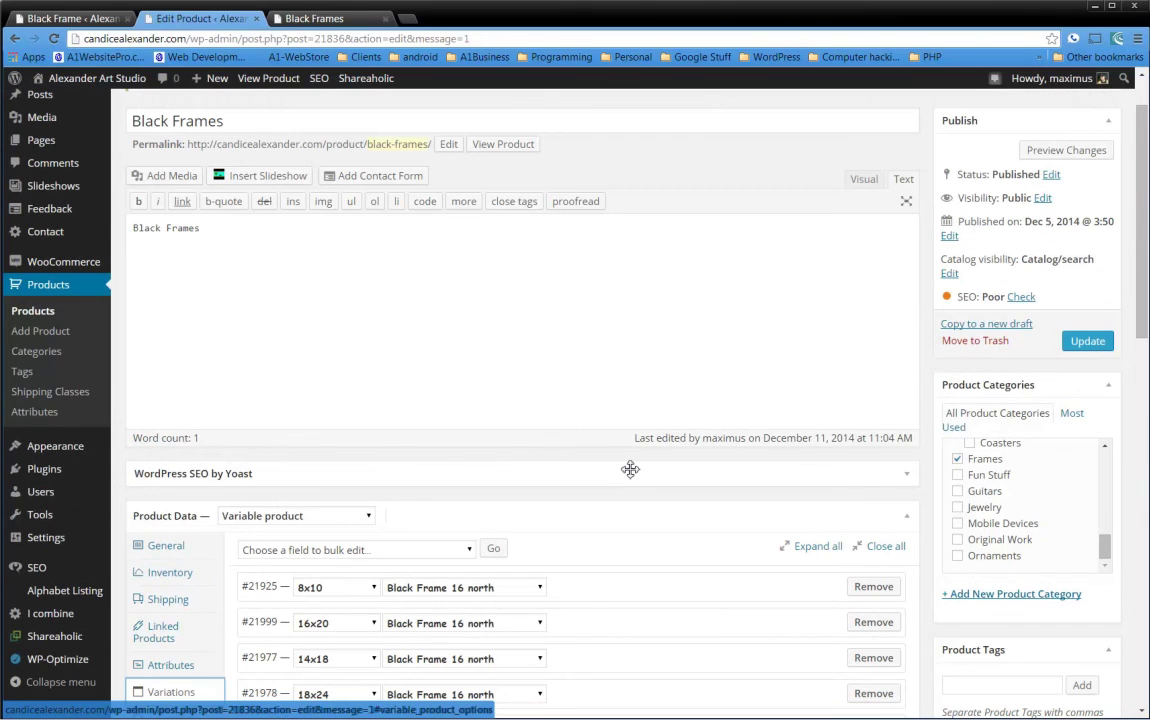
click(33, 312)
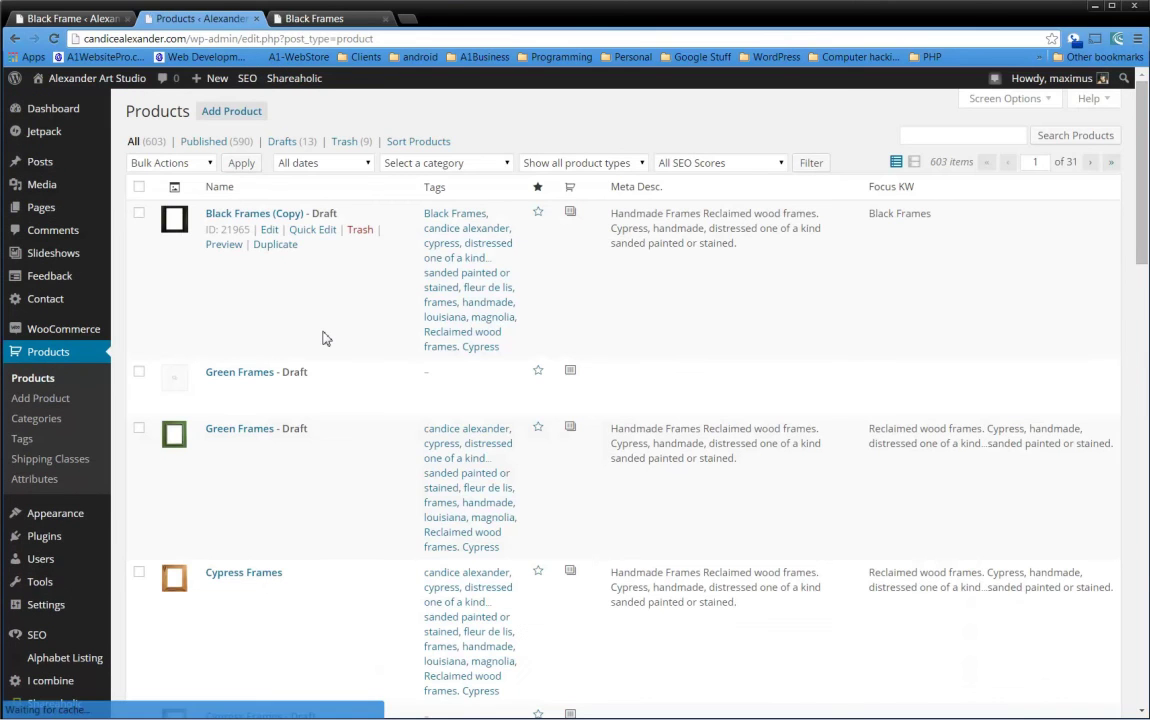
scroll(370, 416, down, 6)
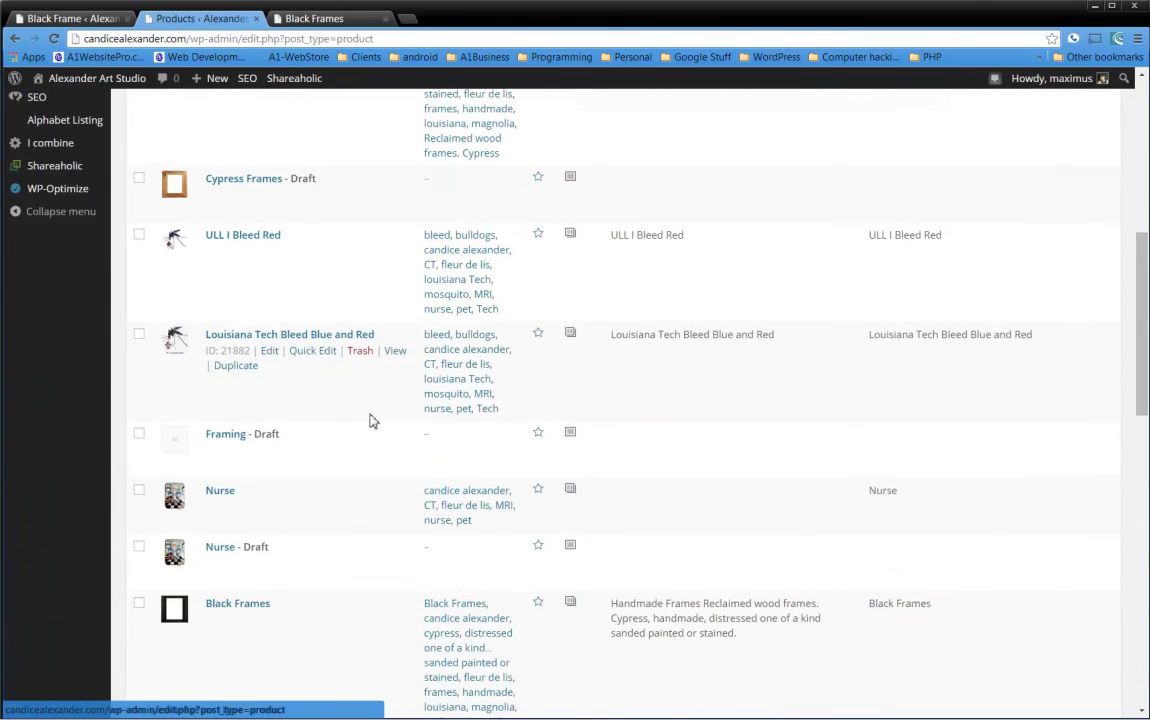
scroll(370, 421, down, 2)
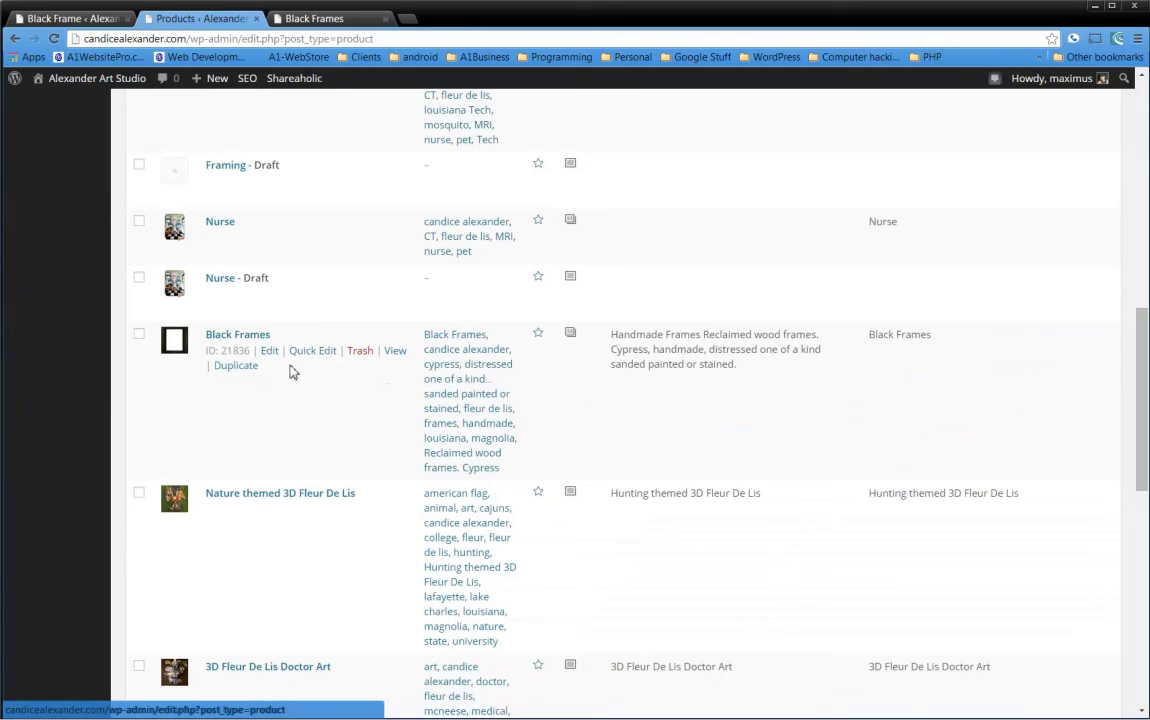
click(269, 352)
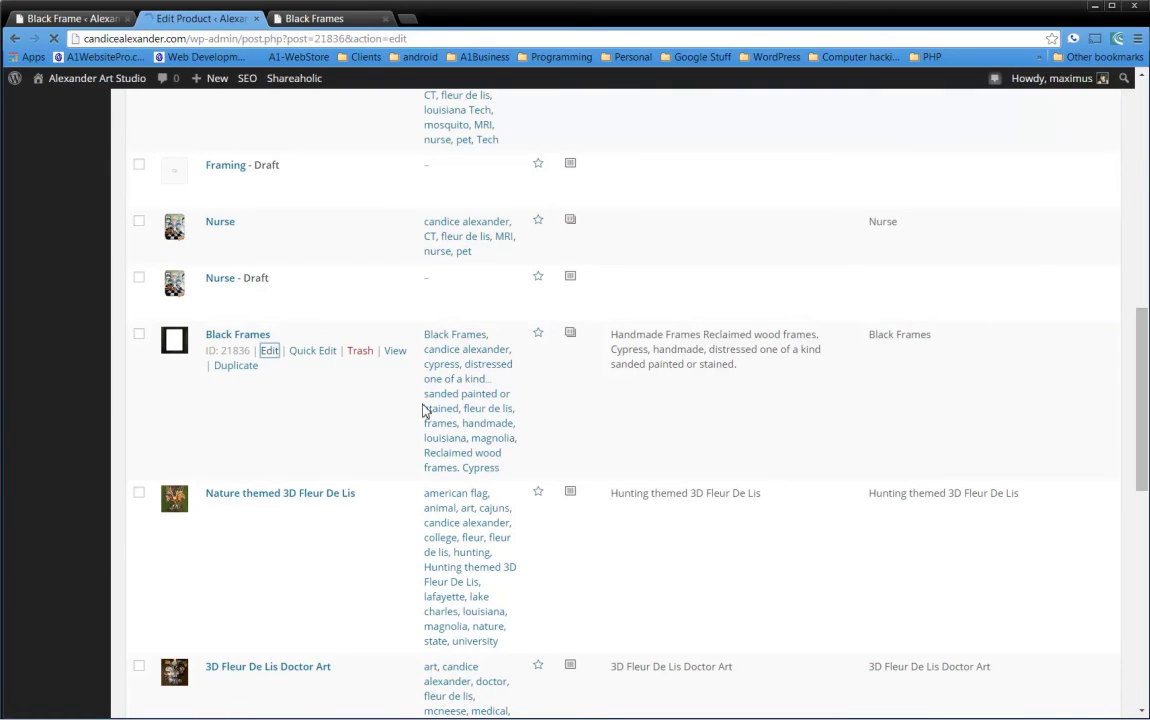
Expand variation #21925 (8x10 Black Frame 16 north) and select its SKU BF16N810 and price 45.00
scroll(308, 500, down, 3)
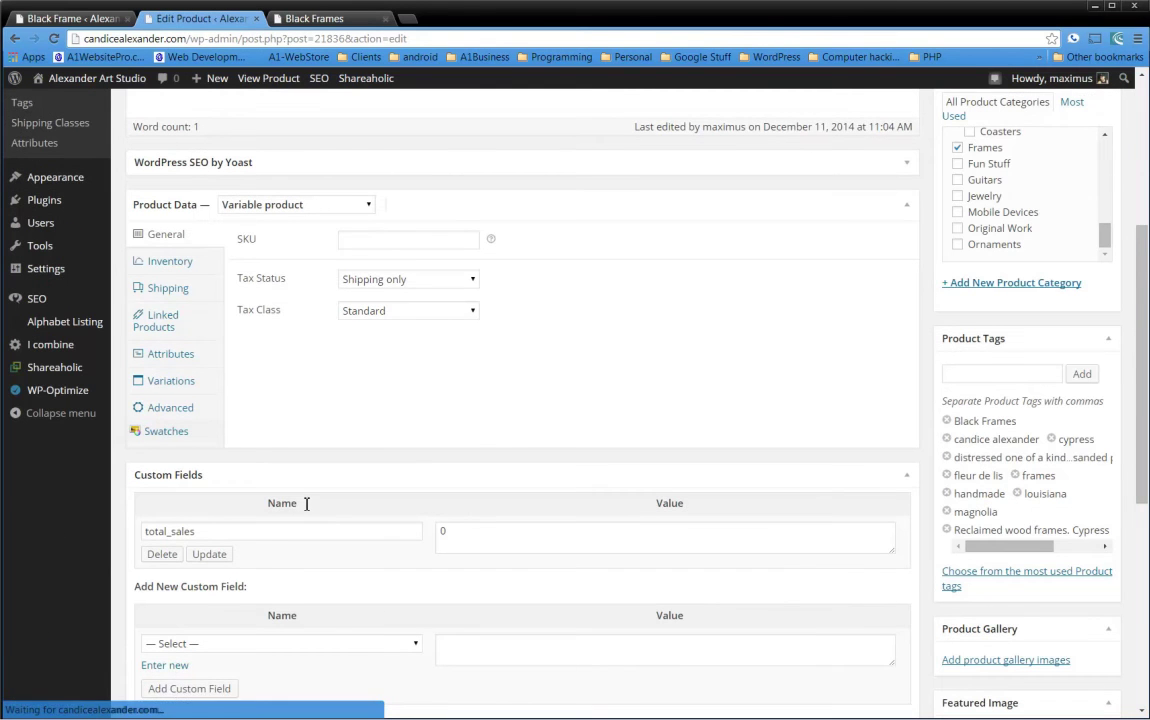
click(173, 392)
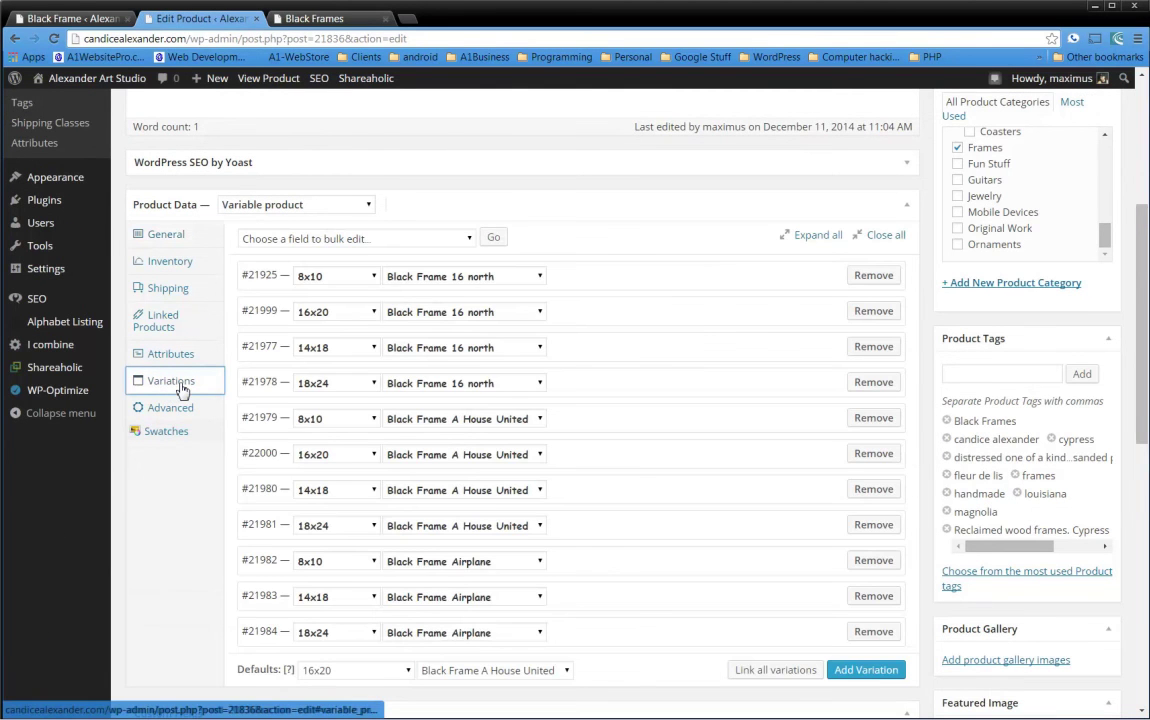
click(566, 268)
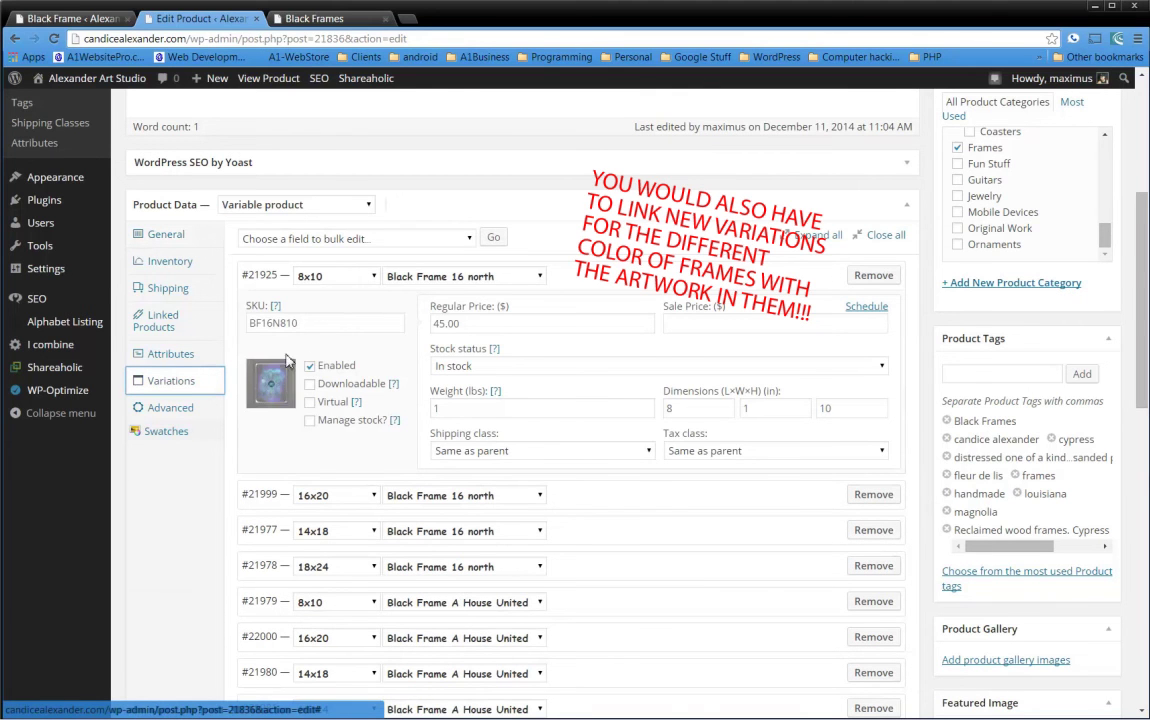
drag(300, 323, 235, 333)
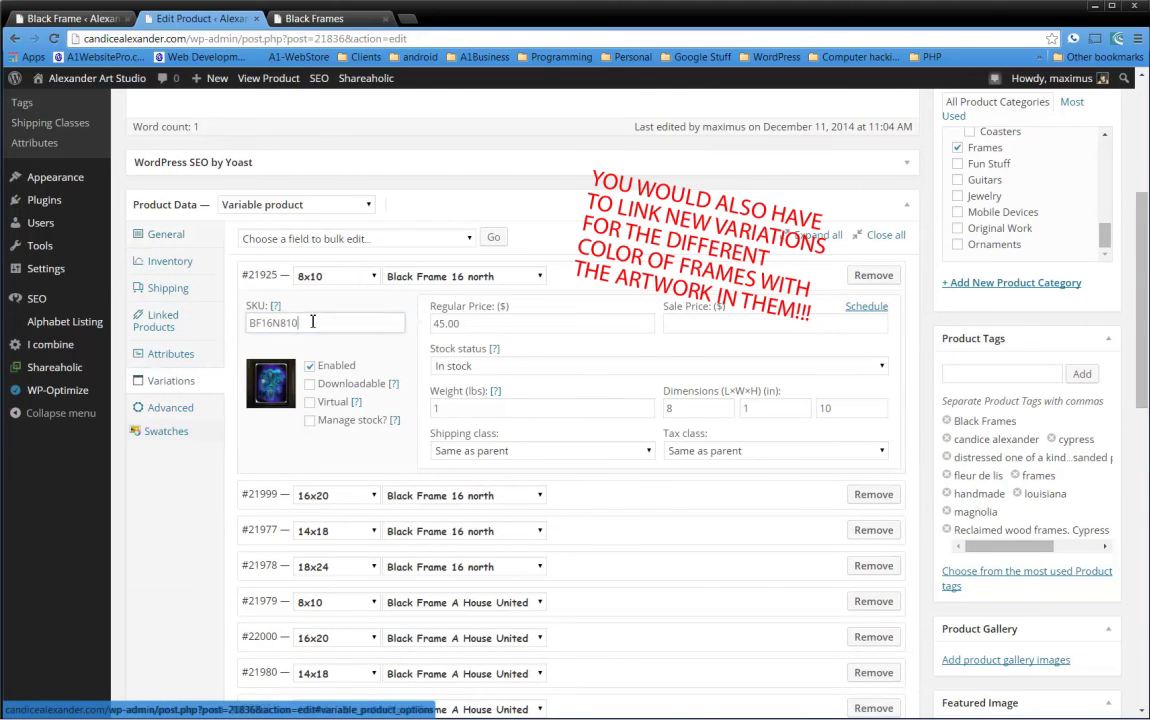
double_click(448, 324)
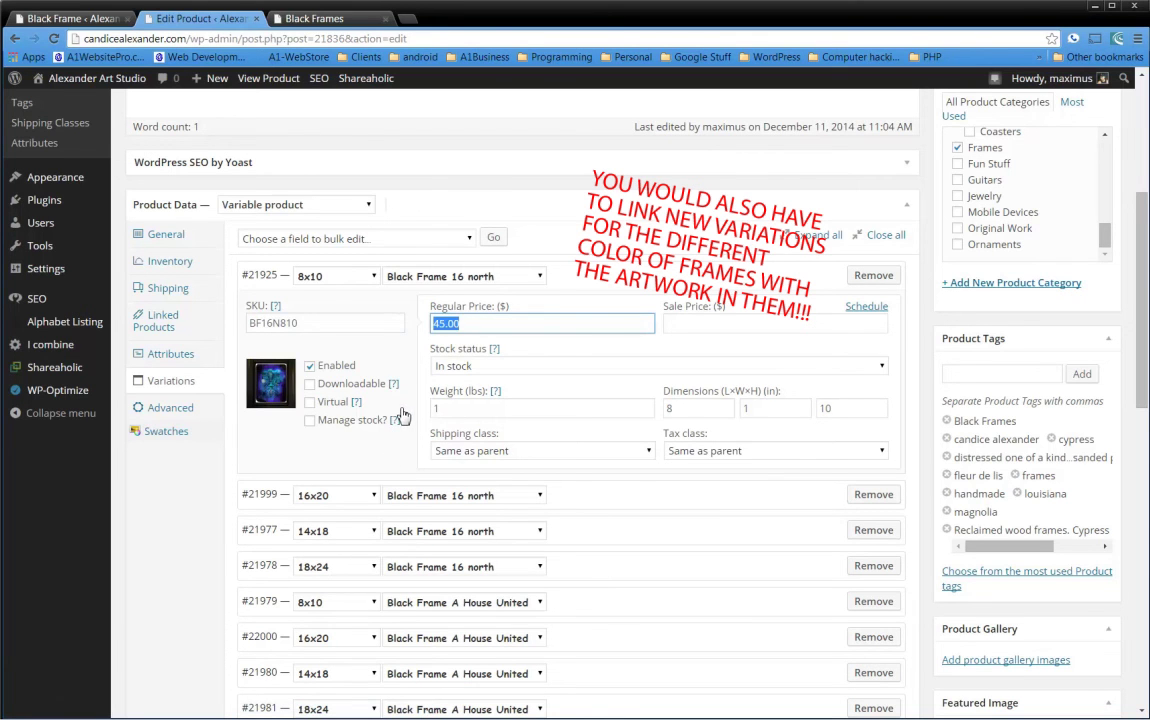
scroll(556, 445, up, 3)
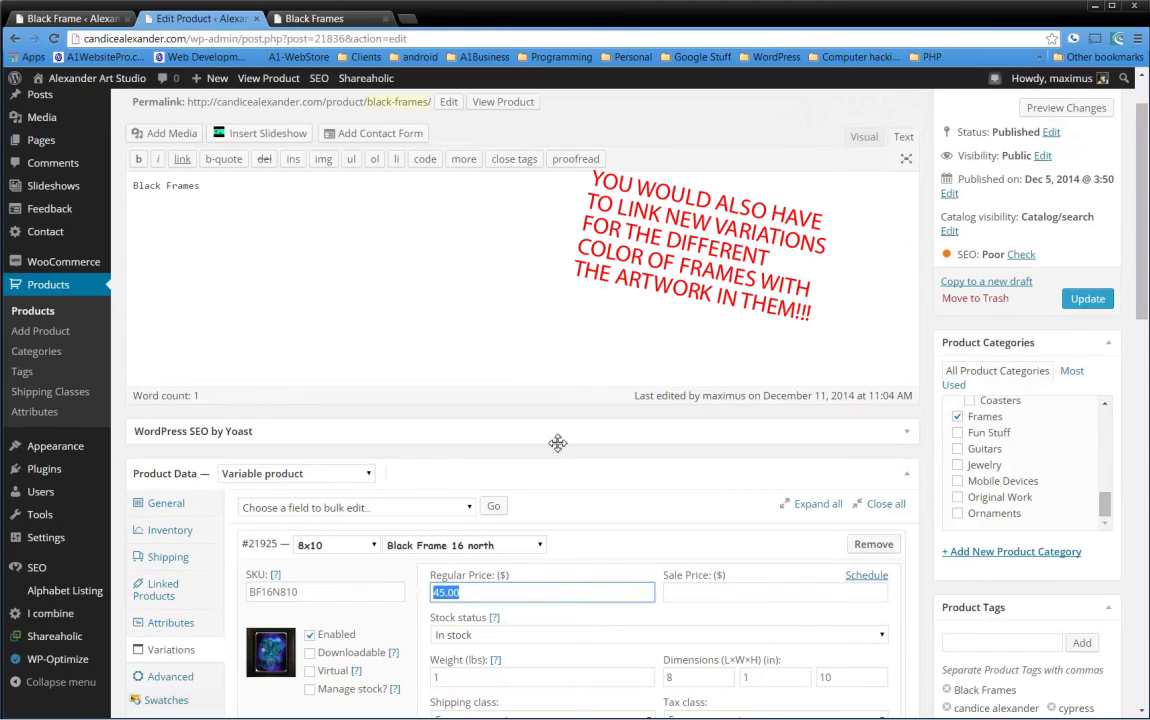
scroll(557, 443, up, 1)
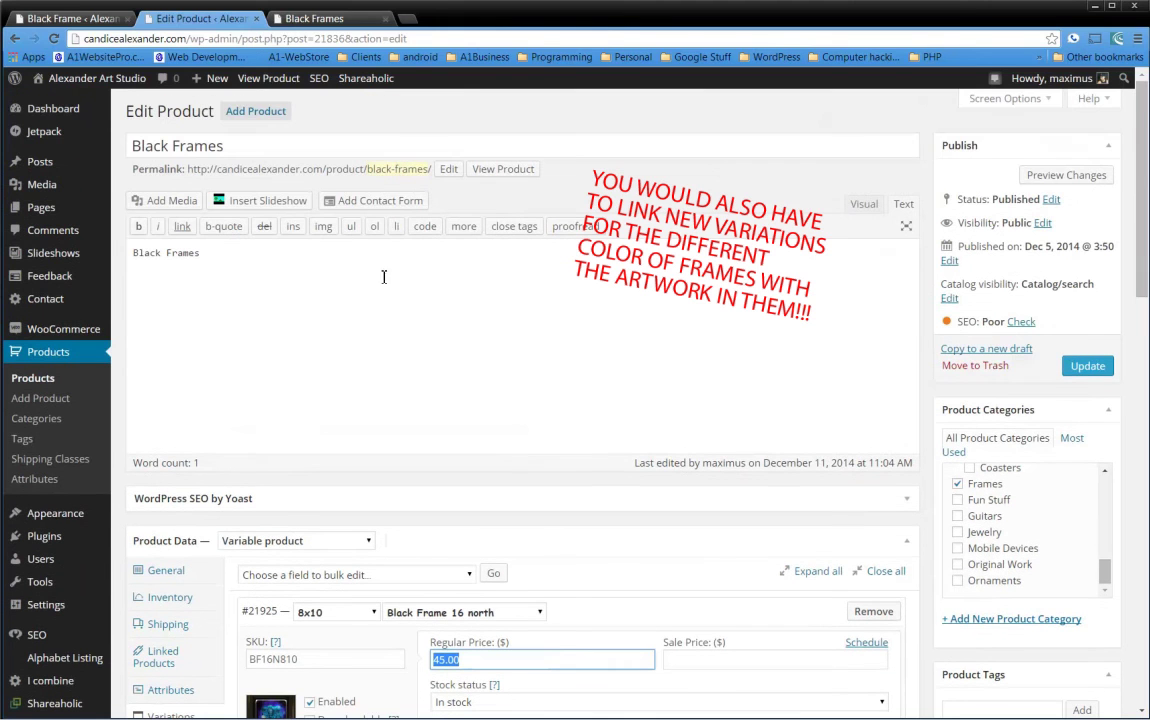